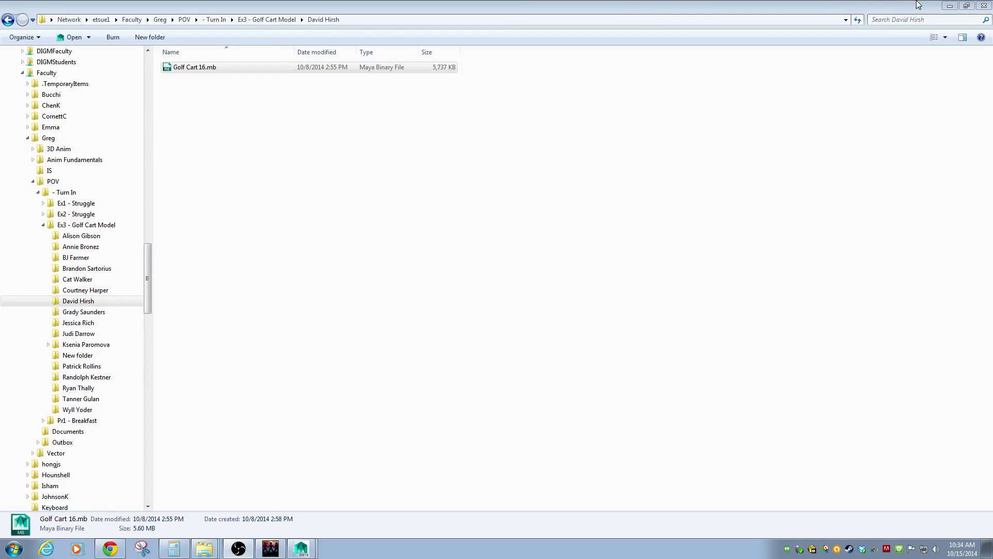
Switch to Maya and examine the truck's hood and front grille up close from several angles.
left_click(949, 7)
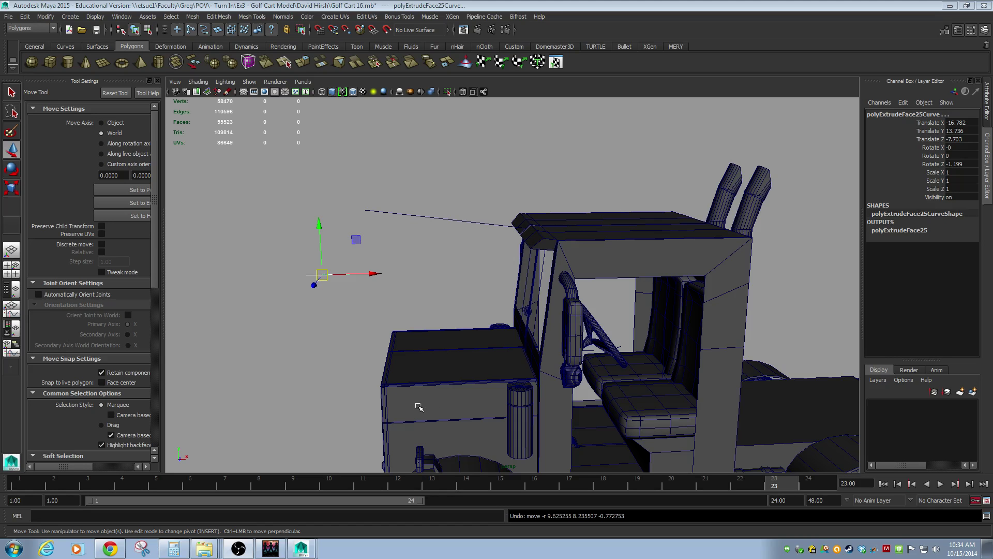
left_click_drag(446, 408, 446, 339, "alt")
middle_click_drag(446, 340, 539, 324, "alt")
right_click_drag(539, 323, 749, 344, "alt")
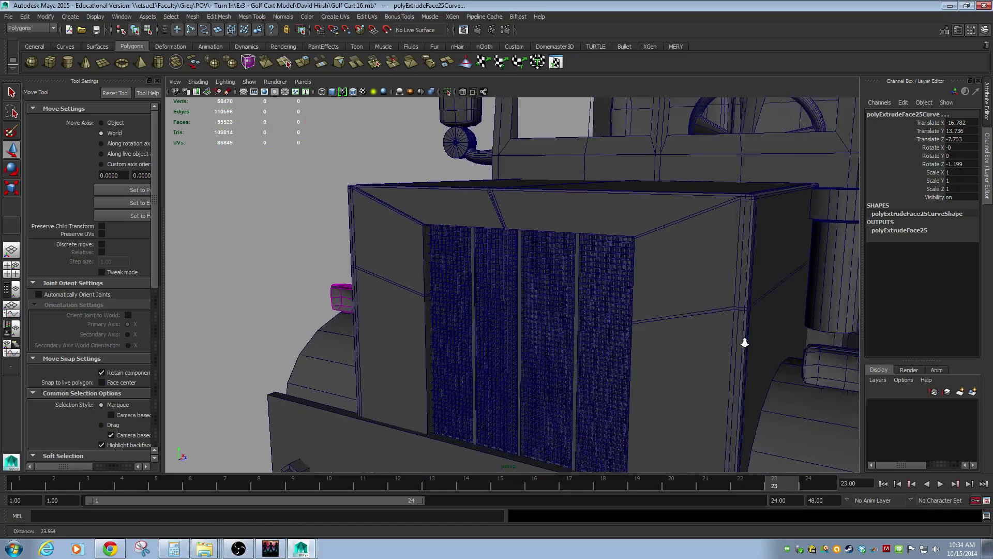
middle_click_drag(696, 338, 663, 357, "alt")
right_click_drag(663, 357, 202, 333, "alt")
left_click_drag(202, 333, 666, 368, "alt")
right_click_drag(667, 368, 621, 368, "alt")
left_click_drag(409, 351, 498, 335, "alt")
right_click_drag(479, 336, 505, 312, "alt")
left_click_drag(424, 267, 455, 398, "alt")
right_click_drag(455, 399, 644, 353, "alt")
left_click_drag(343, 339, 468, 349, "alt")
right_click_drag(468, 348, 478, 316, "alt")
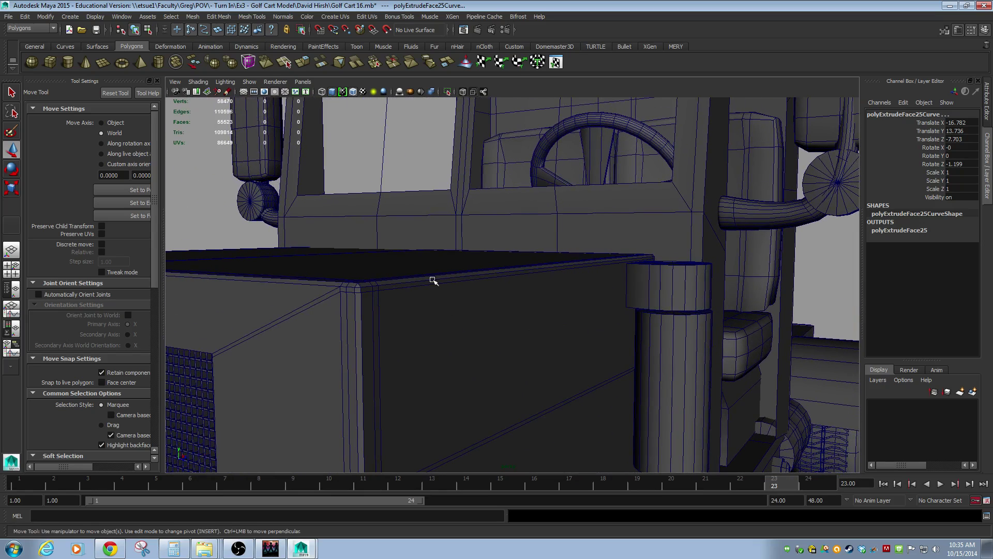
Preview the hood with smooth mesh display, view it from the front, and return it to unsmoothed display.
left_click(548, 302)
key("3")
scroll(583, 363, "down", 6)
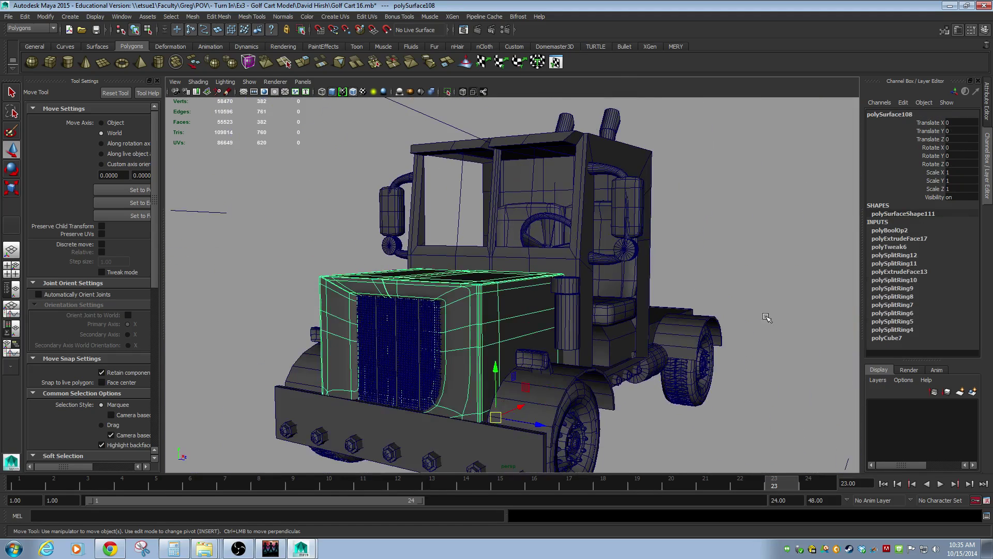
left_click(810, 291)
left_click_drag(369, 248, 535, 337, "alt")
right_click_drag(534, 336, 534, 344, "alt")
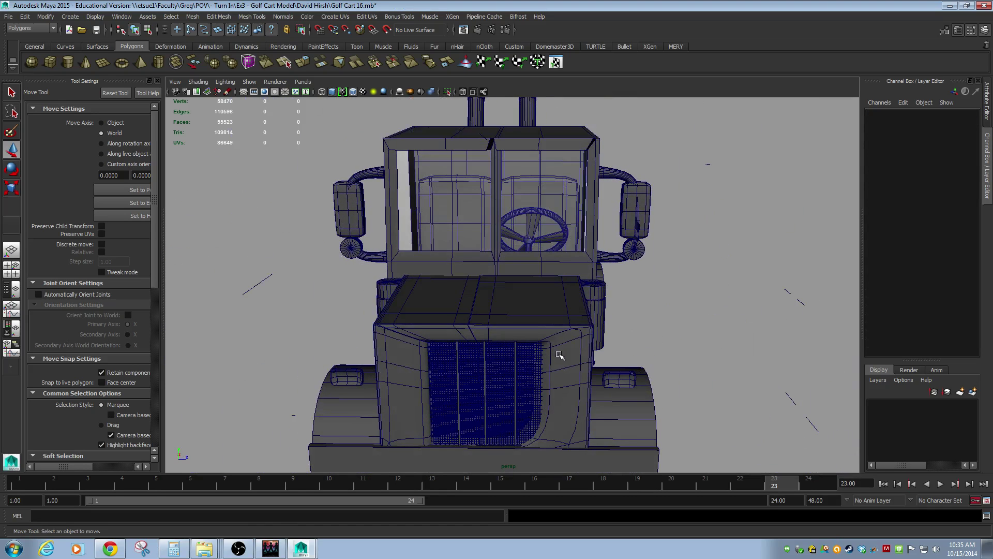
left_click(527, 337)
key("1")
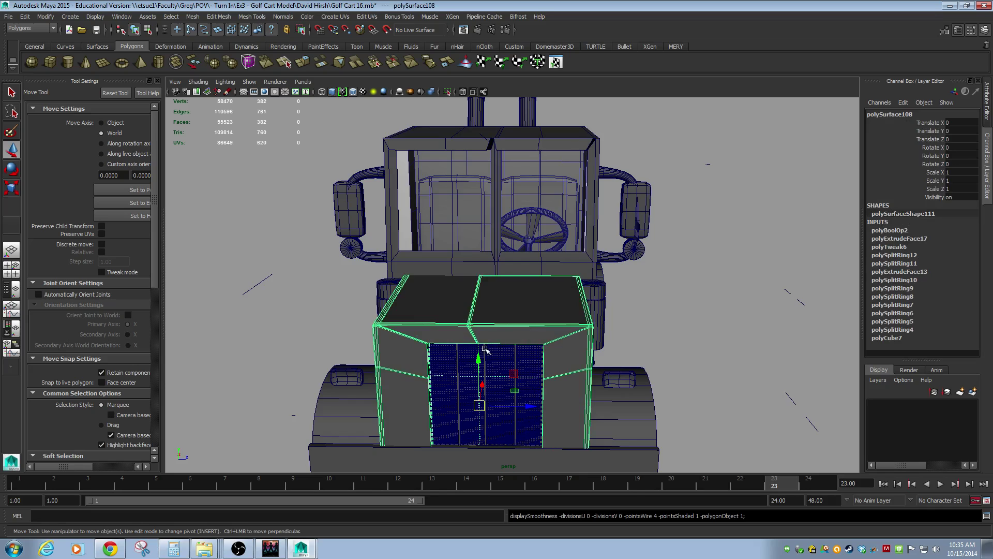
Raise the vertices along the hood's centre line to form a peaked ridge.
left_click_drag(485, 349, 493, 316, "alt")
right_click_drag(494, 300, 459, 285)
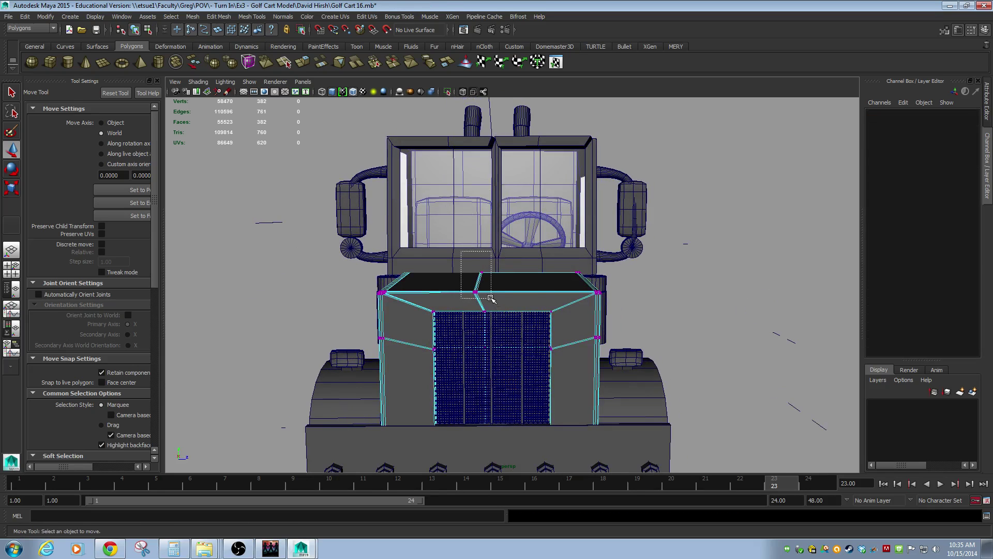
left_click_drag(493, 300, 493, 300)
left_click_drag(484, 267, 486, 255)
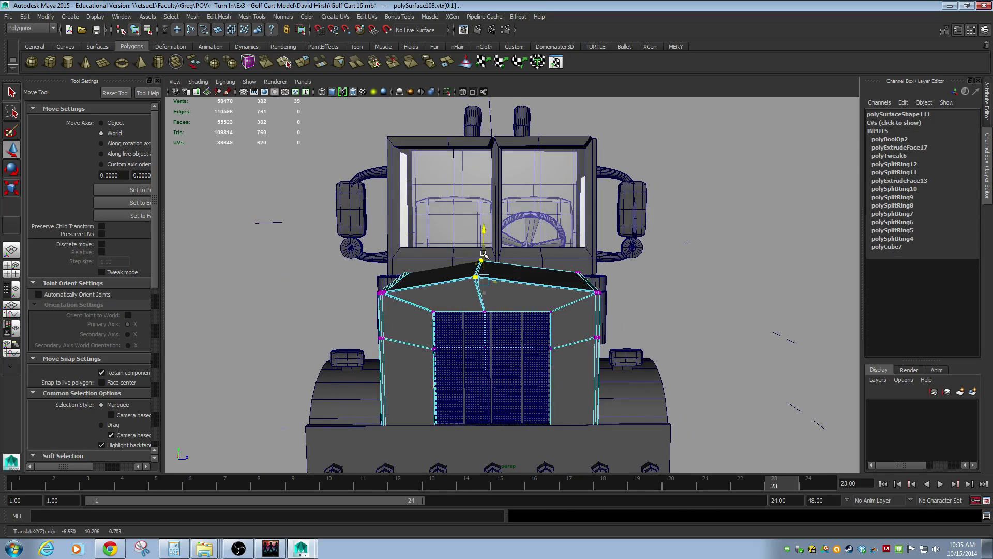
right_click_drag(672, 324, 548, 310, "alt")
left_click_drag(548, 310, 463, 308, "alt")
left_click(552, 317)
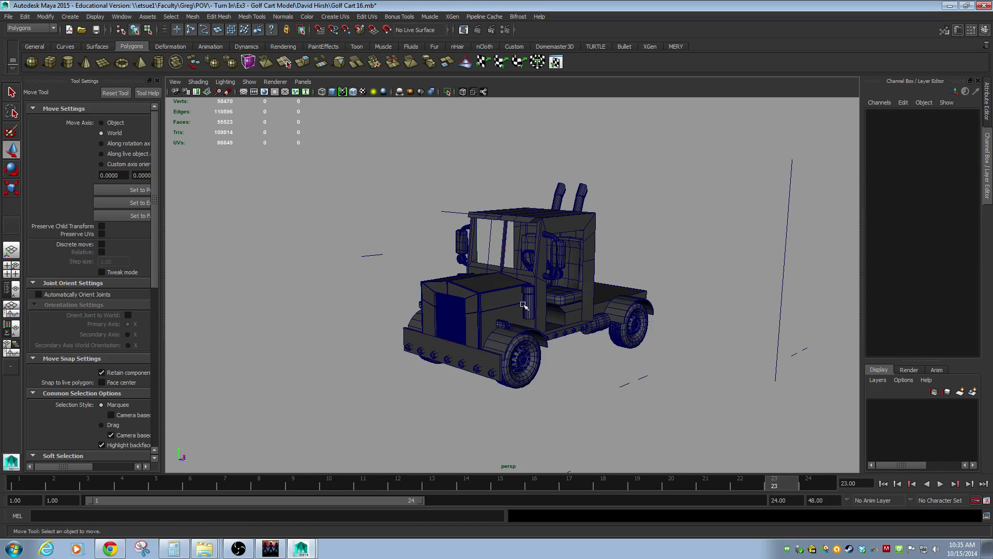
Reselect the hood's centre-line vertices, try lowering them slightly, and undo the moves made to them.
mouse_move(608, 381)
left_mouse_down("alt")
mouse_move(468, 411)
mouse_move(471, 428)
mouse_move(595, 383)
left_mouse_up("alt")
scroll(602, 370, "up", 5)
scroll(602, 370, "down", 2)
key("ctrl+z")
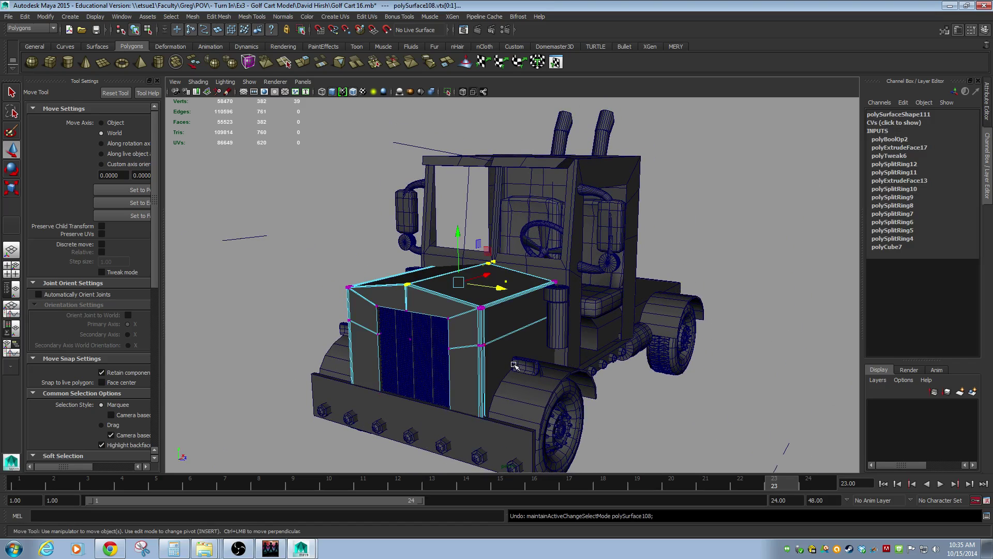
left_click_drag(454, 257, 453, 265)
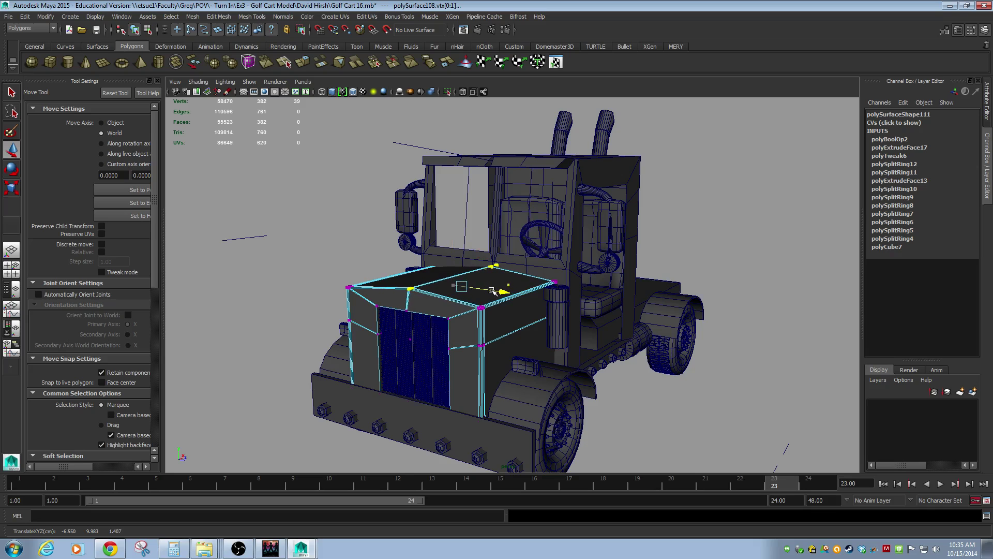
left_click_drag(492, 291, 533, 282, "alt")
key("ctrl+z")
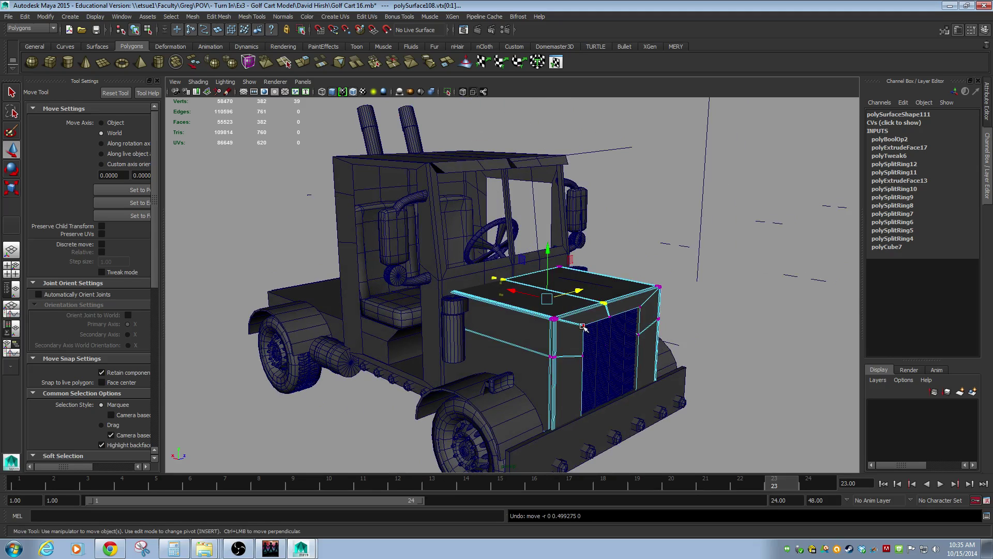
Return the hood to object mode and try shifting the cab's lower rear corner vertices rearward in a side view.
key("F8")
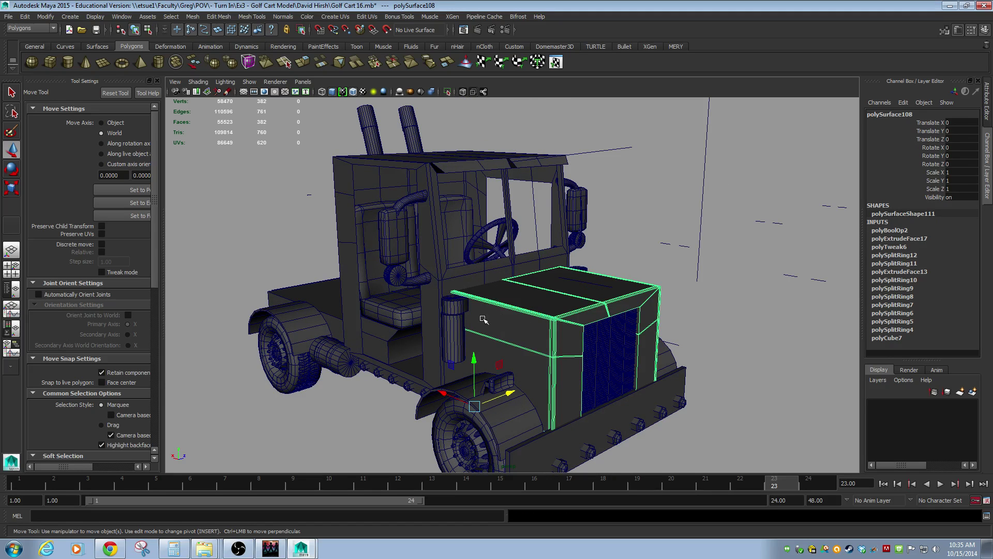
left_click_drag(461, 327, 511, 299, "alt")
left_click(518, 315)
left_click_drag(523, 265, 384, 303, "alt")
left_click_drag(456, 307, 455, 291, "alt")
right_click_drag(455, 291, 550, 293, "alt")
middle_click_drag(549, 293, 557, 329, "alt")
left_click_drag(506, 262, 370, 252, "alt")
left_click_drag(471, 383, 478, 357, "alt")
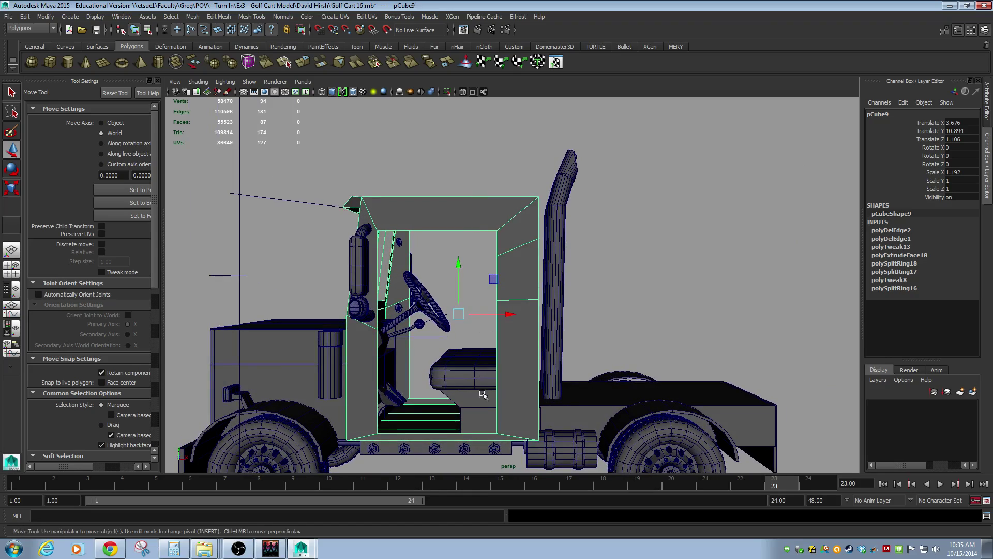
middle_click_drag(481, 397, 486, 342, "alt")
right_click_drag(472, 321, 462, 304)
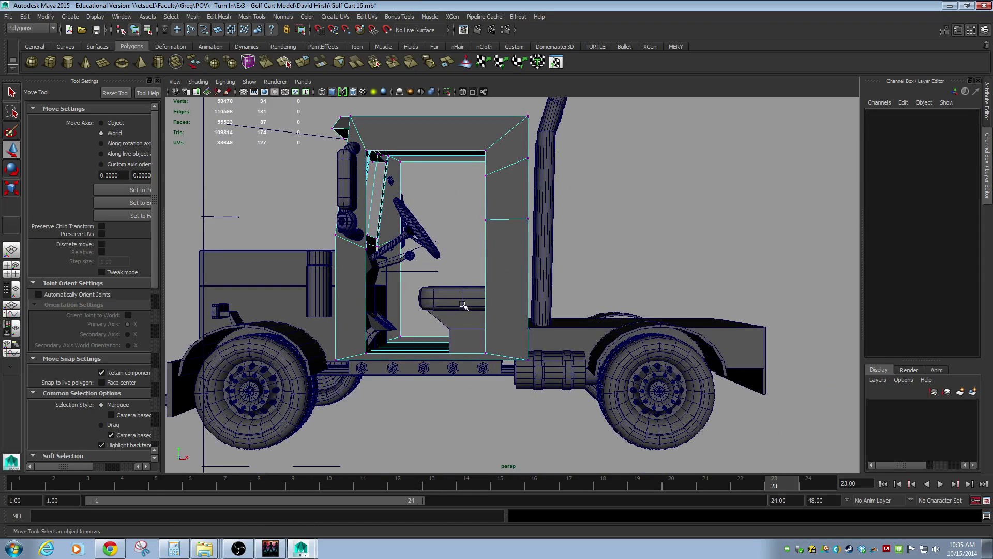
left_click_drag(502, 357, 571, 410)
left_click_drag(539, 444, 474, 435)
Check the slanted rear pillar of the cab from both sides and undo the vertex move.
right_click_drag(474, 434, 396, 378, "alt")
left_click_drag(396, 378, 625, 378, "alt")
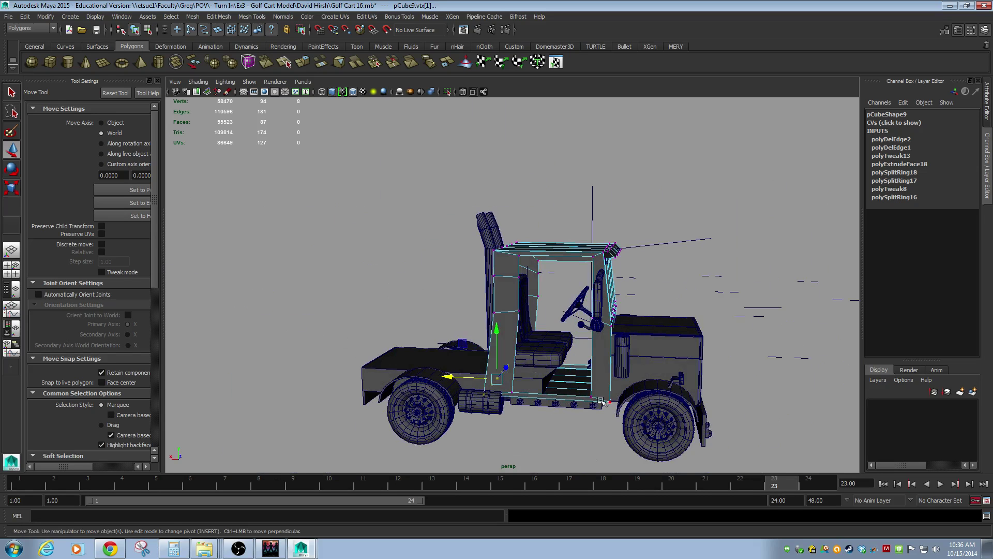
left_click_drag(593, 397, 378, 394, "alt")
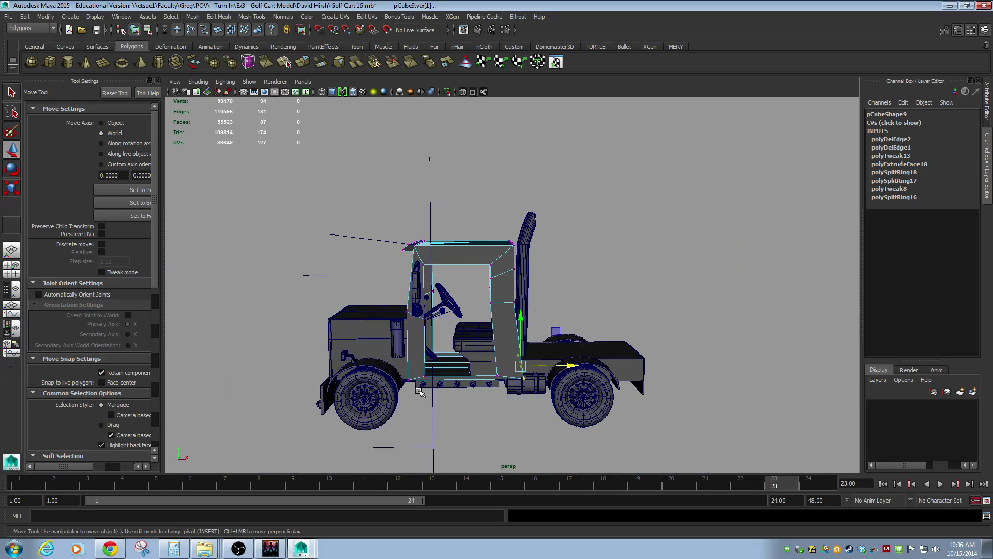
key("ctrl+z")
key("ctrl+z")
Leave vertex editing on the cab and try moving a seat's backrest sideways.
scroll(429, 370, "up", 8)
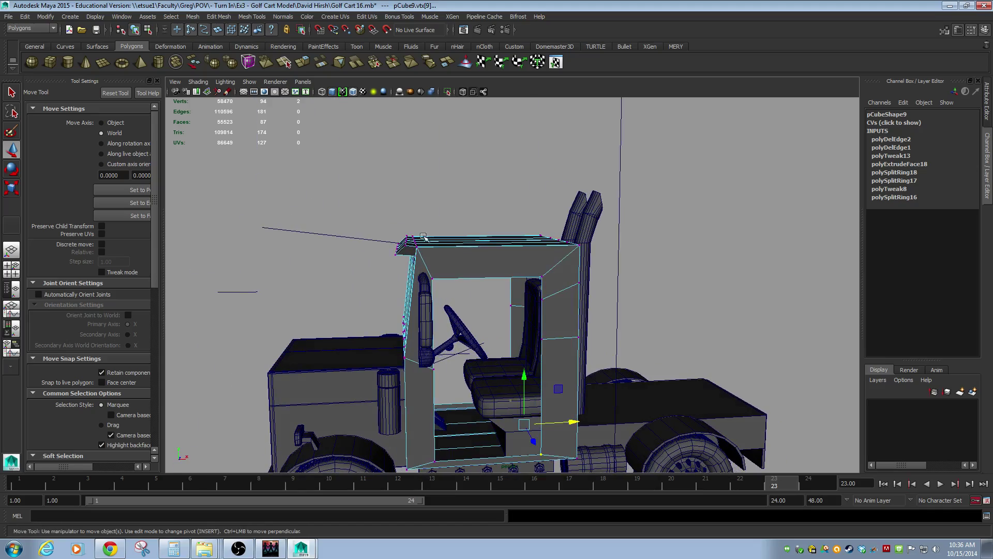
mouse_move(402, 310)
left_mouse_down("alt")
mouse_move(490, 322)
mouse_move(390, 317)
left_mouse_up("alt")
left_click_drag(416, 373, 494, 352, "alt")
right_click_drag(504, 365, 626, 404, "alt")
left_click_drag(628, 403, 558, 298, "alt")
left_click(591, 262)
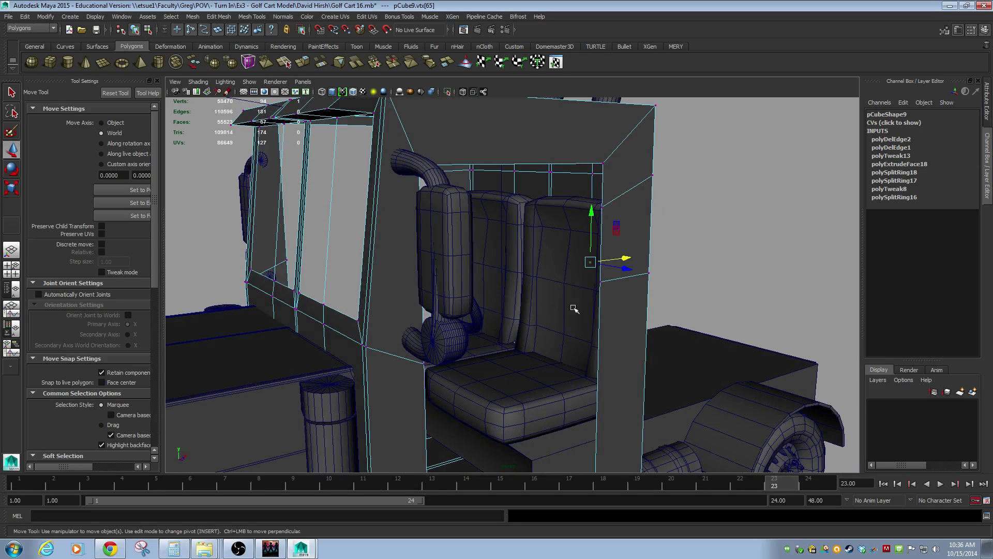
key("F8")
left_click(560, 281)
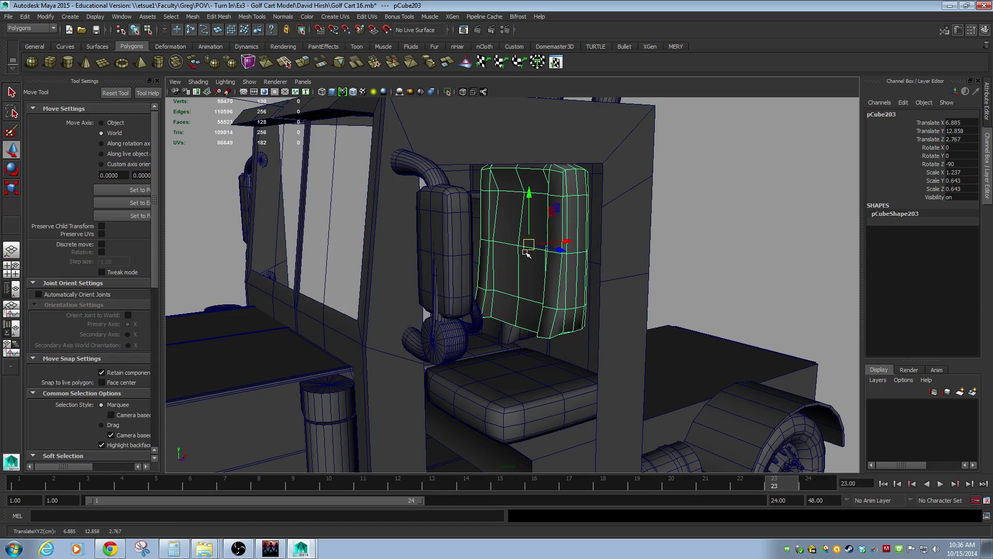
left_click_drag(526, 248, 505, 314, "alt")
Examine the seats inside the cab and the hood from the front quarter.
scroll(508, 313, "down", 3)
scroll(559, 318, "up", 3)
left_click_drag(469, 344, 402, 355, "alt")
middle_click_drag(439, 433, 548, 293, "alt")
right_click_drag(548, 293, 362, 263, "alt")
left_click_drag(362, 263, 452, 279, "alt")
left_click(399, 285)
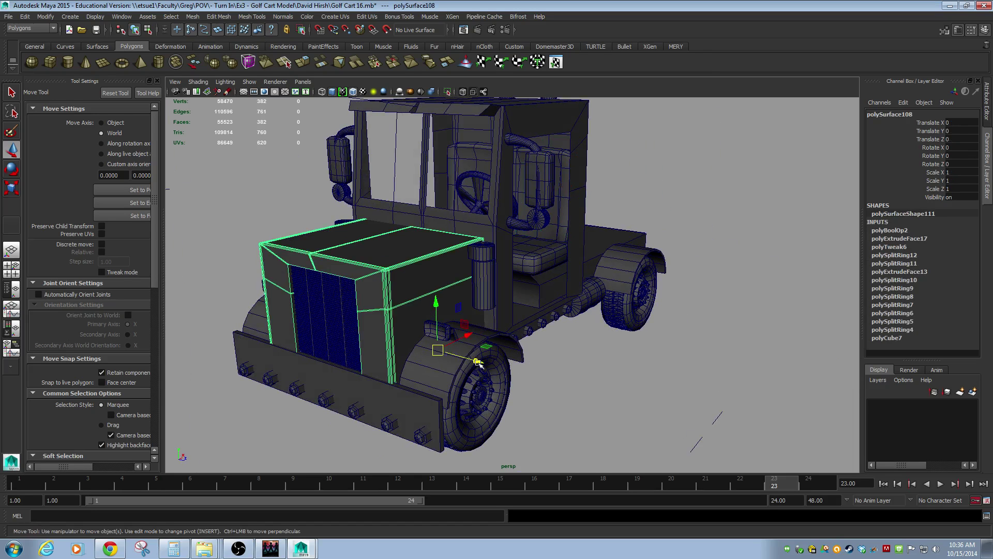
Examine the headlight mounted on the front fender and how it relates to the hood's side.
left_click_drag(453, 339, 327, 331, "alt")
right_click_drag(327, 330, 467, 331, "alt")
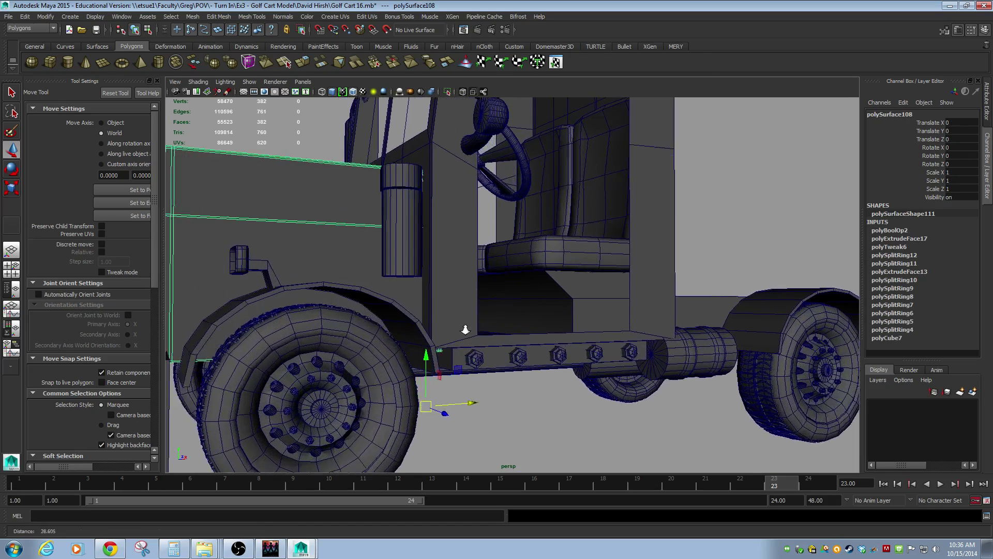
middle_click_drag(467, 331, 597, 373, "alt")
left_click(459, 337)
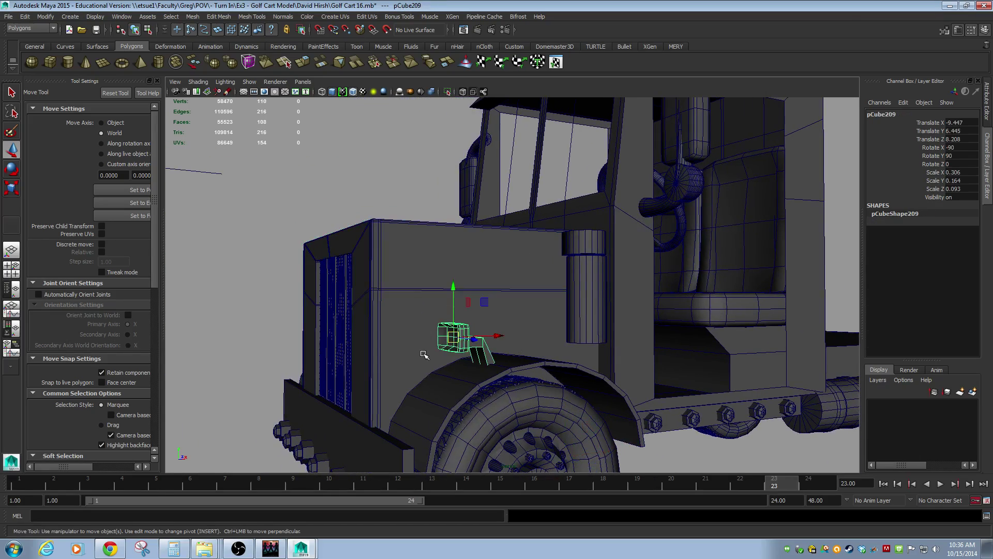
mouse_move(423, 355)
left_mouse_down("alt")
mouse_move(421, 390)
mouse_move(435, 366)
left_mouse_up("alt")
right_click_drag(434, 365, 466, 290, "alt")
left_click_drag(465, 290, 489, 294, "alt")
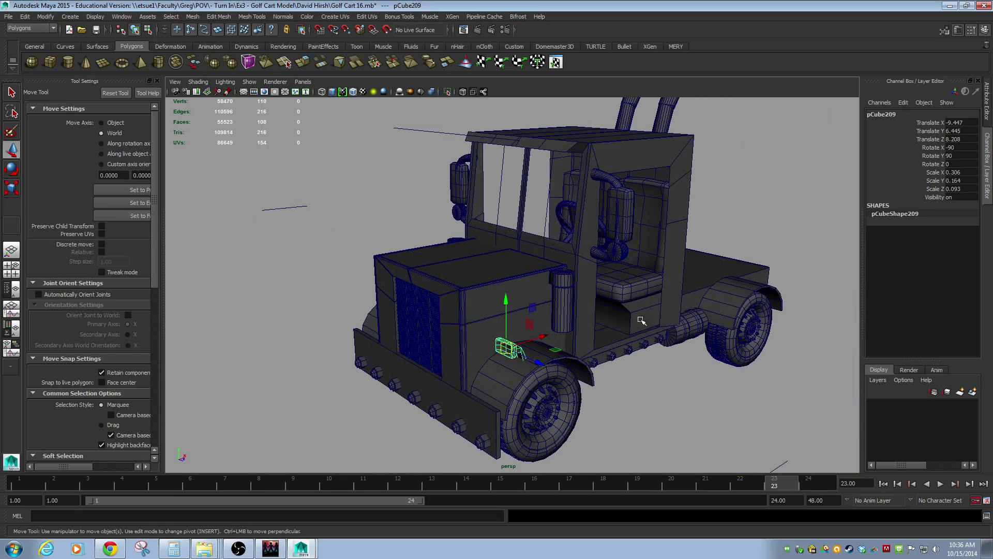
Examine the overall proportions of the truck from the side, the front quarter and straight ahead.
left_click(694, 336)
left_click_drag(711, 335, 744, 385, "alt")
middle_click_drag(744, 385, 540, 349, "alt")
left_click_drag(541, 349, 518, 347, "alt")
left_click(414, 395)
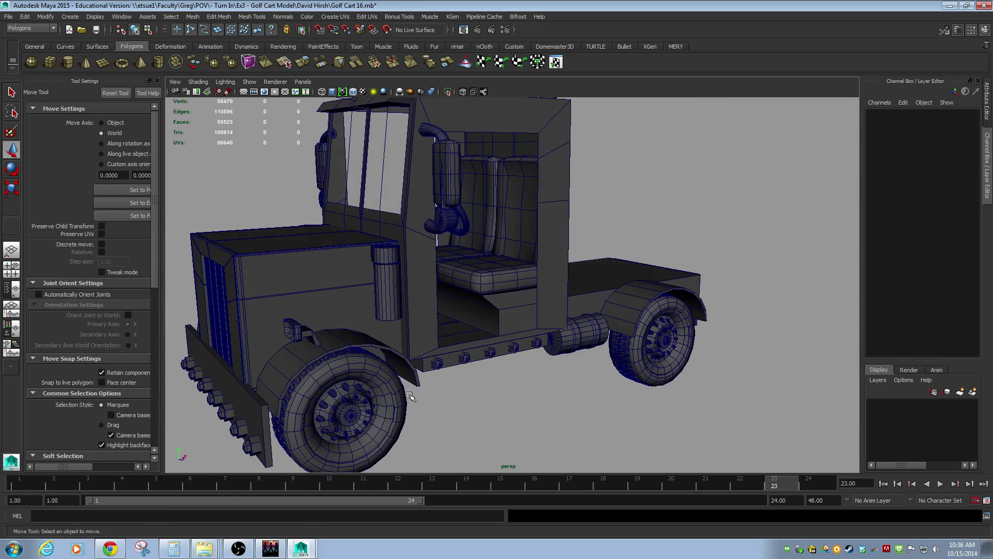
left_click(396, 395)
left_click(332, 250)
right_click_drag(385, 315, 331, 270, "alt")
left_click_drag(342, 279, 466, 300, "alt")
right_click_drag(518, 316, 635, 323, "alt")
left_click(635, 323)
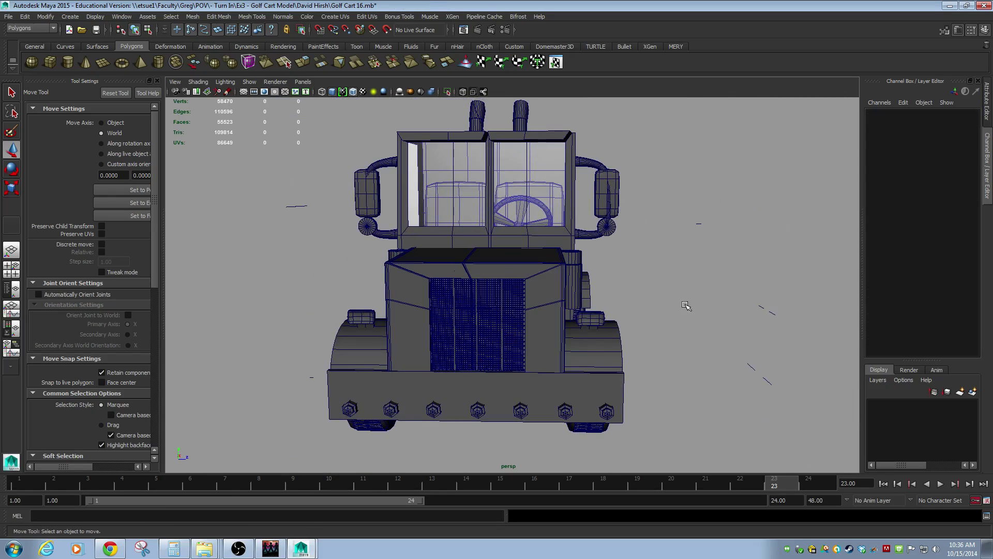
Turn off the wireframe overlay on the shaded models in the perspective view.
left_click(246, 83)
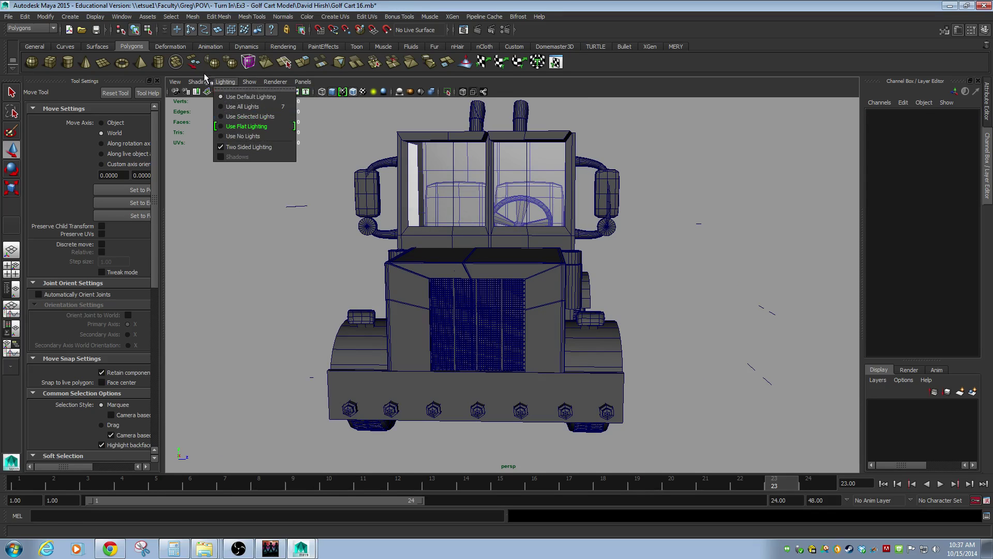
mouse_move(198, 82)
left_click(226, 177)
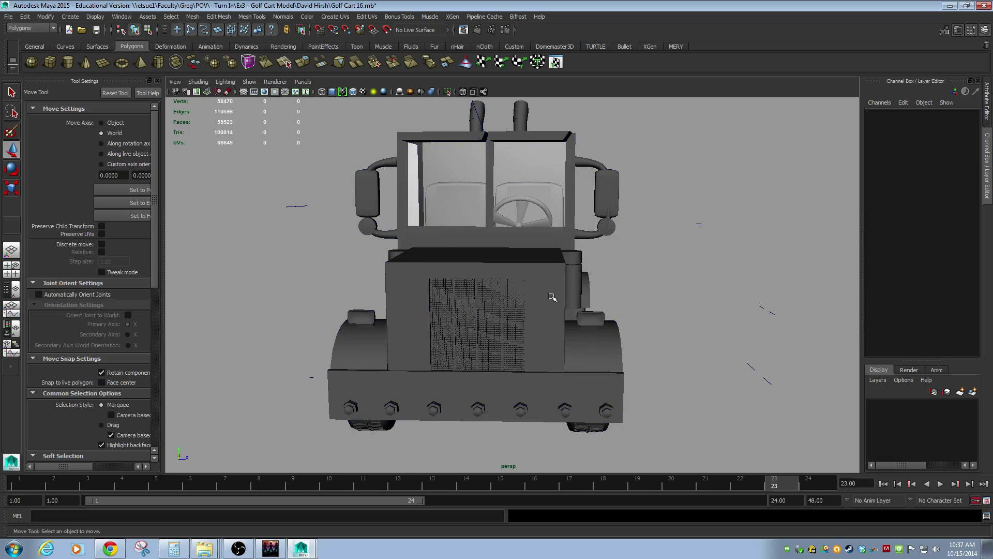
Examine the shaded truck from the front quarter and inspect the front wheel's rim and tread up close.
mouse_move(612, 329)
left_mouse_down("alt")
mouse_move(497, 316)
mouse_move(478, 269)
left_mouse_up("alt")
left_click(472, 215)
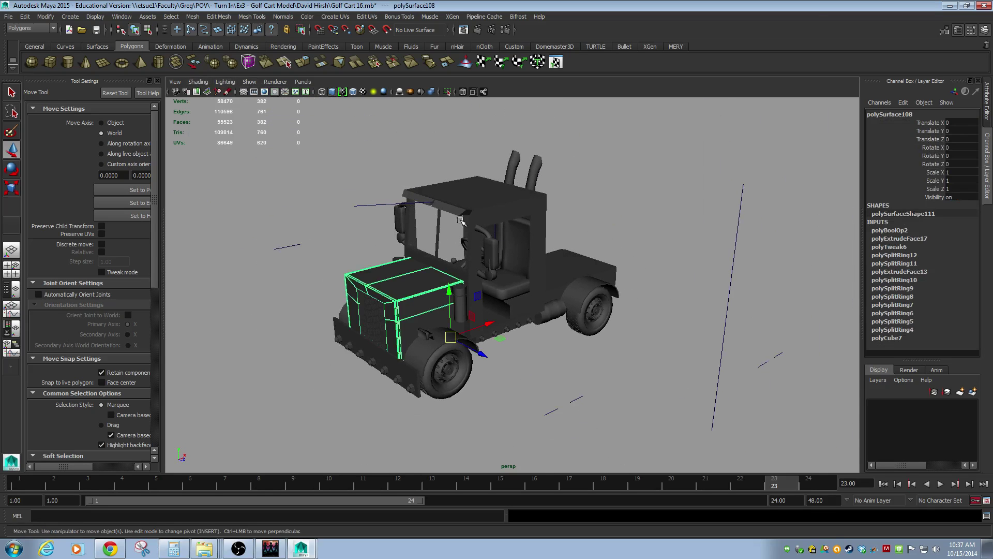
left_click(667, 284)
left_click_drag(667, 284, 468, 341, "alt")
left_click(502, 243)
left_click(430, 268)
left_click(477, 358)
right_click_drag(411, 361, 698, 411, "alt")
middle_click_drag(684, 393, 728, 229, "alt")
left_click_drag(604, 235, 593, 235, "alt")
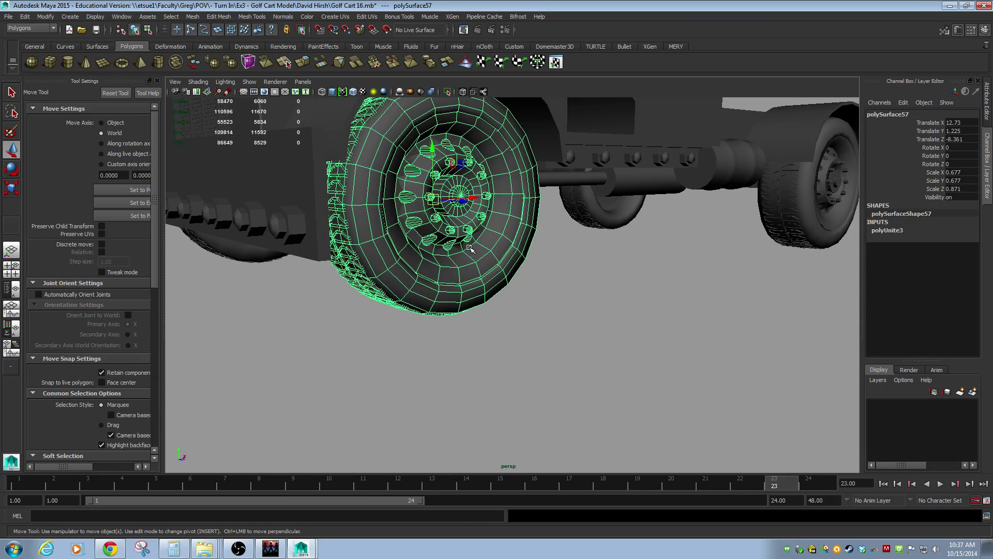
Examine the truck's underside and the shape of its hood and grille from the front.
left_click(576, 314)
left_click_drag(576, 314, 540, 291, "alt")
middle_click_drag(539, 291, 451, 370, "alt")
right_click_drag(653, 331, 487, 315, "alt")
left_click(486, 313)
left_click_drag(382, 312, 533, 357, "alt")
left_click(606, 317)
left_click_drag(606, 317, 471, 256, "alt")
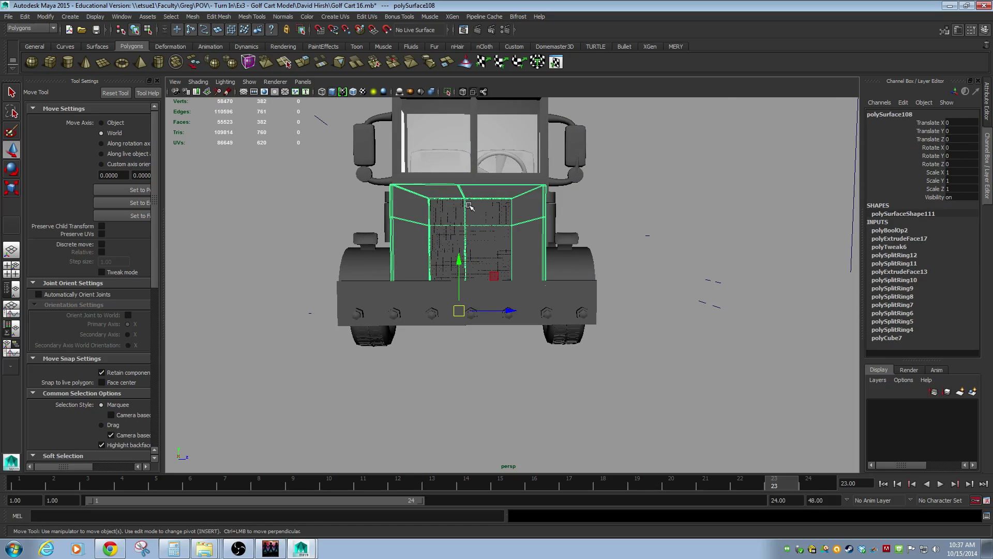
left_click_drag(475, 218, 466, 255, "alt")
left_click(648, 293)
Try sliding an edge loop near the middle of the hood sideways in edge mode, and undo the move.
right_click_drag(486, 305, 502, 282, "alt")
left_click(505, 288)
left_click_drag(502, 281, 429, 313, "alt")
right_click_drag(430, 313, 548, 342, "alt")
left_click_drag(548, 342, 511, 317, "alt")
key("F10")
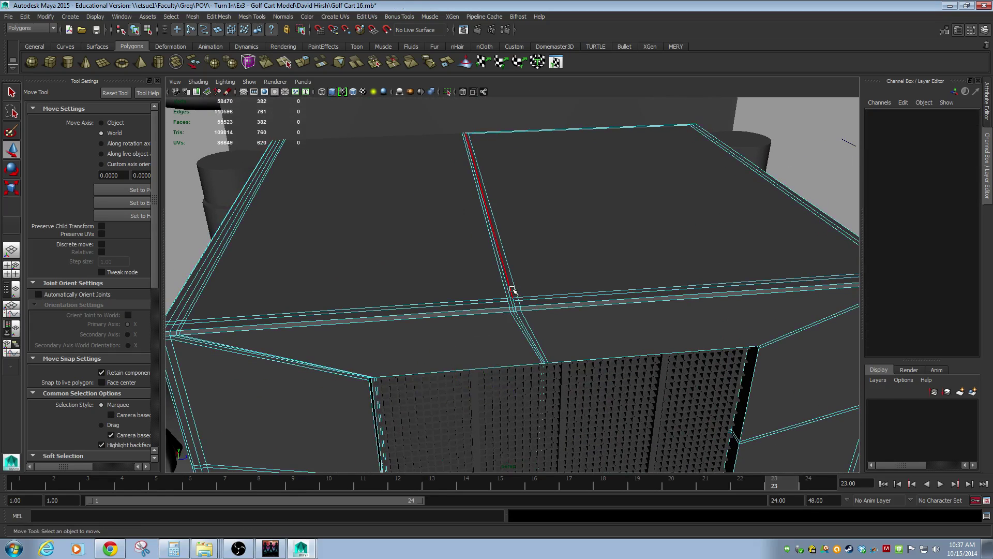
left_click(516, 289)
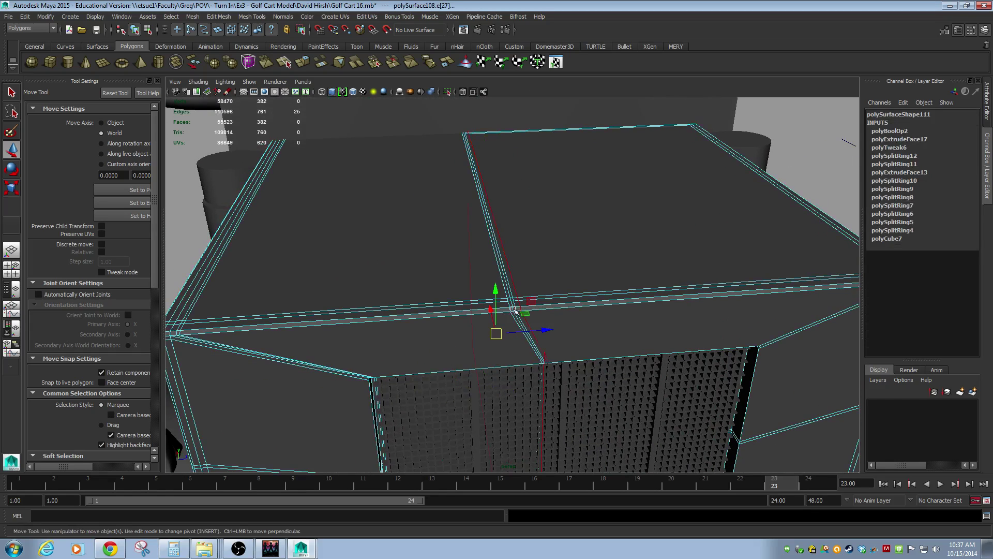
left_click_drag(516, 330, 591, 330)
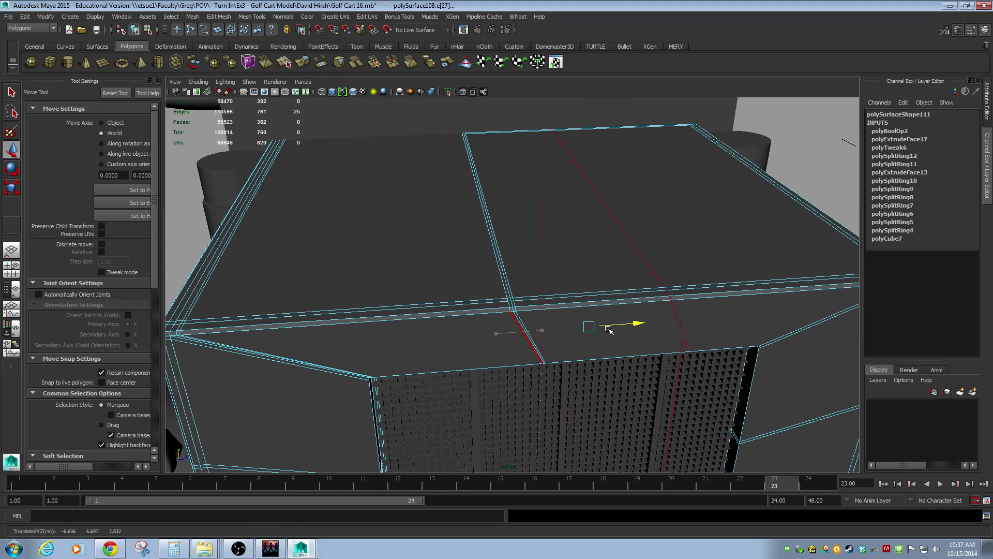
key("ctrl+z")
left_click_drag(321, 326, 378, 324, "alt")
left_click_drag(538, 333, 418, 331, "alt")
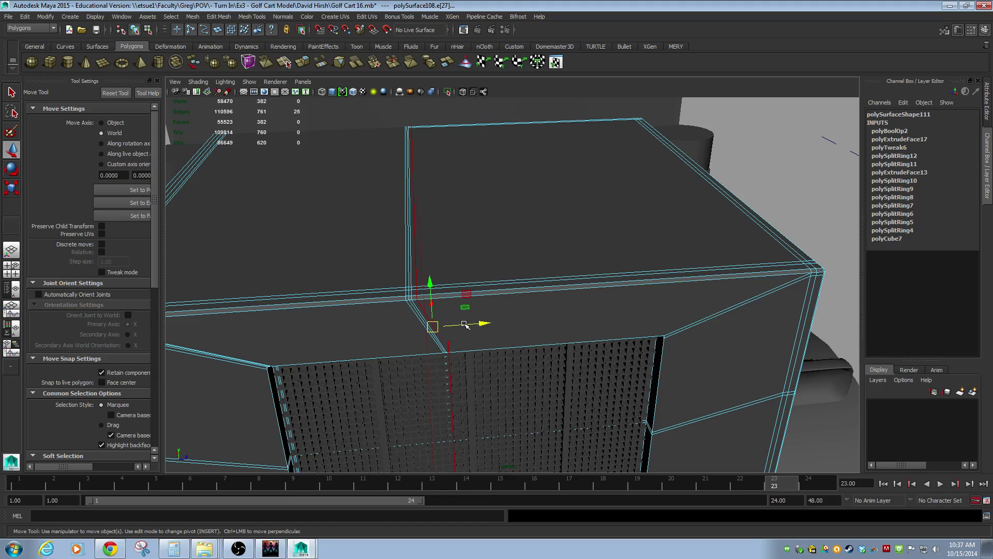
Try moving the hood's central edge loop across to the side of the grille, and undo the move.
left_click_drag(464, 324, 626, 328)
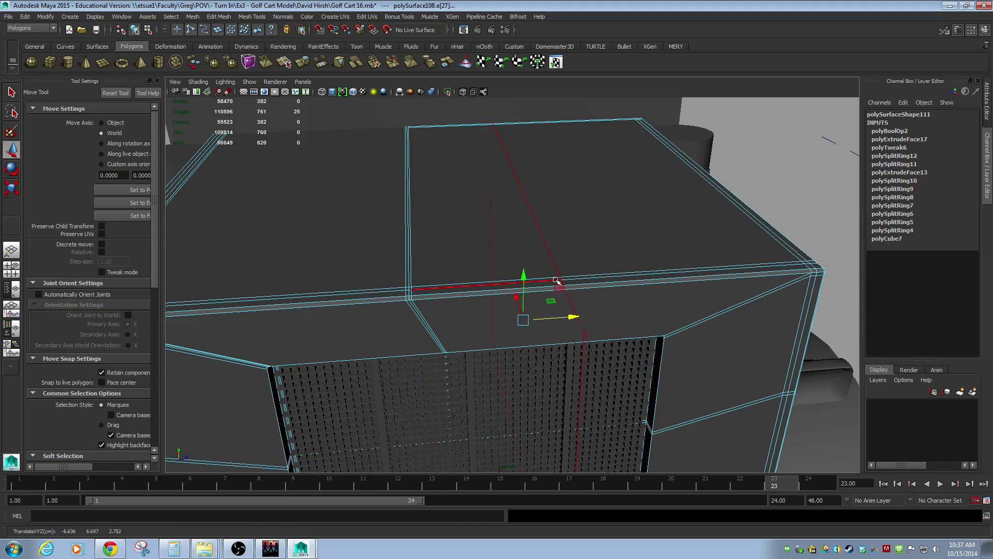
right_click_drag(588, 327, 503, 323, "alt")
left_click_drag(502, 323, 468, 305, "alt")
key("ctrl+z")
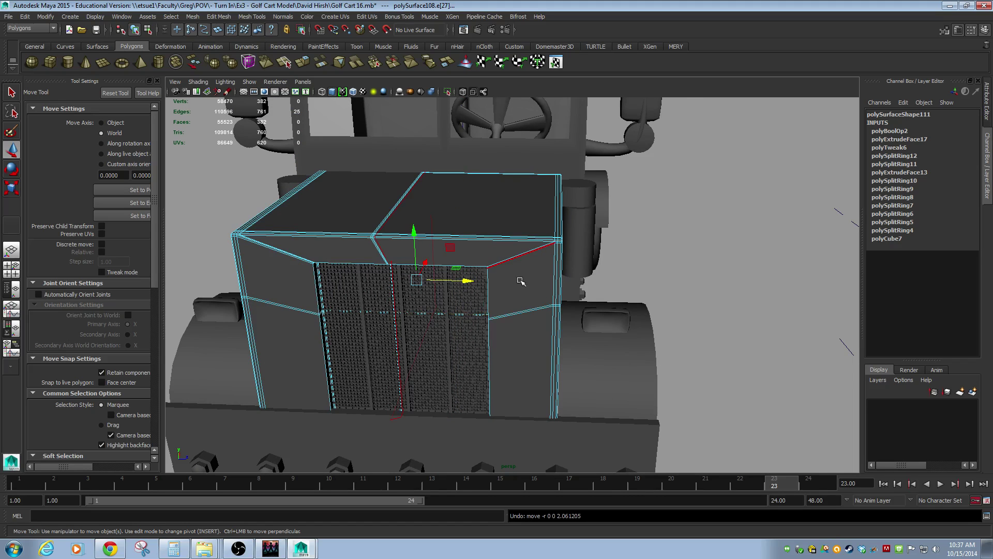
Examine the hood's edge layout, the grille opening and the front bumper from the front of the truck.
left_click(635, 281)
right_click_drag(659, 298, 492, 294, "alt")
scroll(493, 294, "up", 5)
left_click(468, 259)
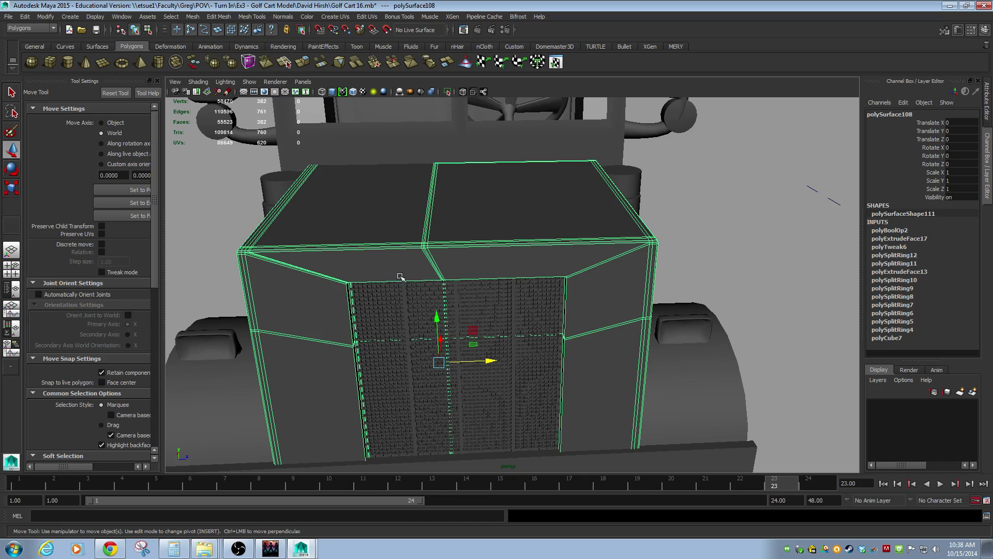
left_click_drag(356, 309, 432, 156, "alt")
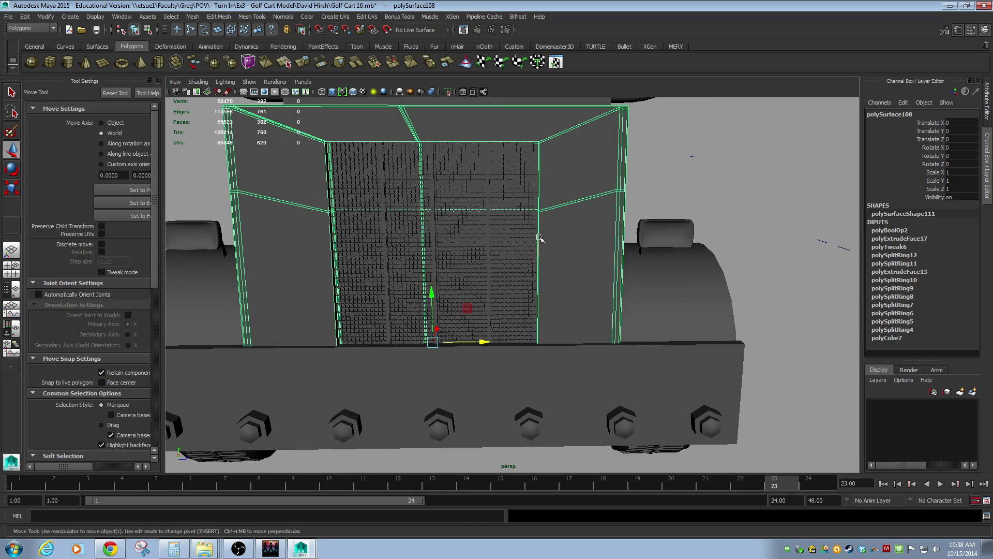
scroll(502, 252, "down", 3)
left_click_drag(546, 284, 325, 270, "alt")
left_click(453, 261)
left_click(557, 412)
Examine the cab's mesh and the proportions of the whole truck from the front and the front quarter.
right_click_drag(662, 421, 466, 374, "alt")
left_click_drag(466, 374, 647, 377, "alt")
right_click_drag(379, 310, 406, 357, "alt")
left_click(454, 268)
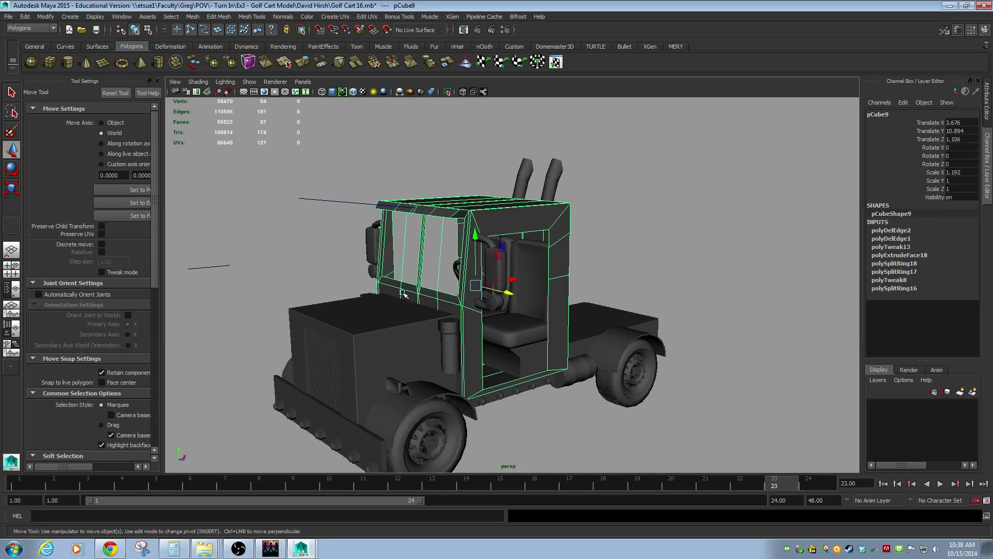
right_click_drag(454, 268, 411, 320, "alt")
left_click(747, 264)
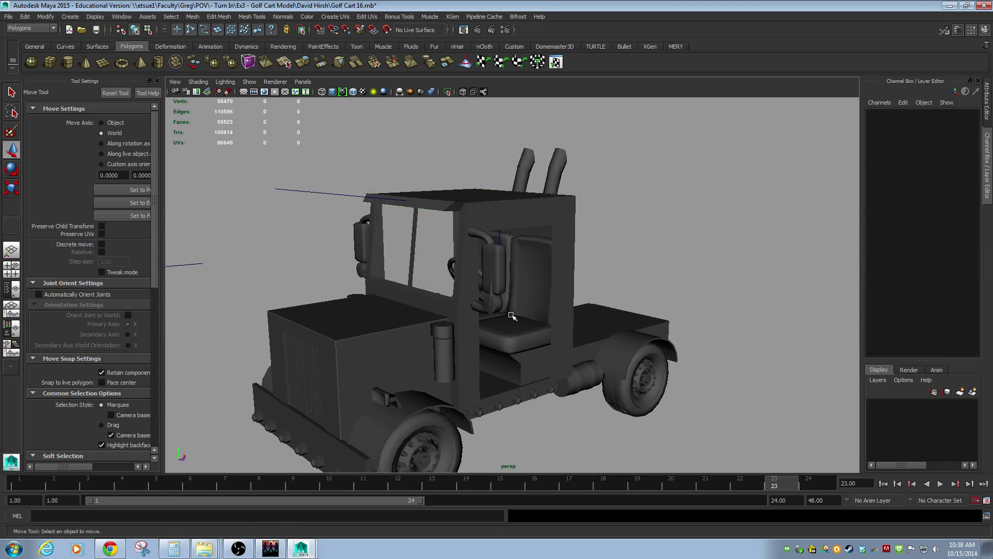
left_click_drag(468, 316, 538, 309, "alt")
mouse_move(659, 337)
right_mouse_down("alt")
mouse_move(696, 334)
mouse_move(652, 346)
right_mouse_up("alt")
middle_click_drag(632, 344, 579, 328, "alt")
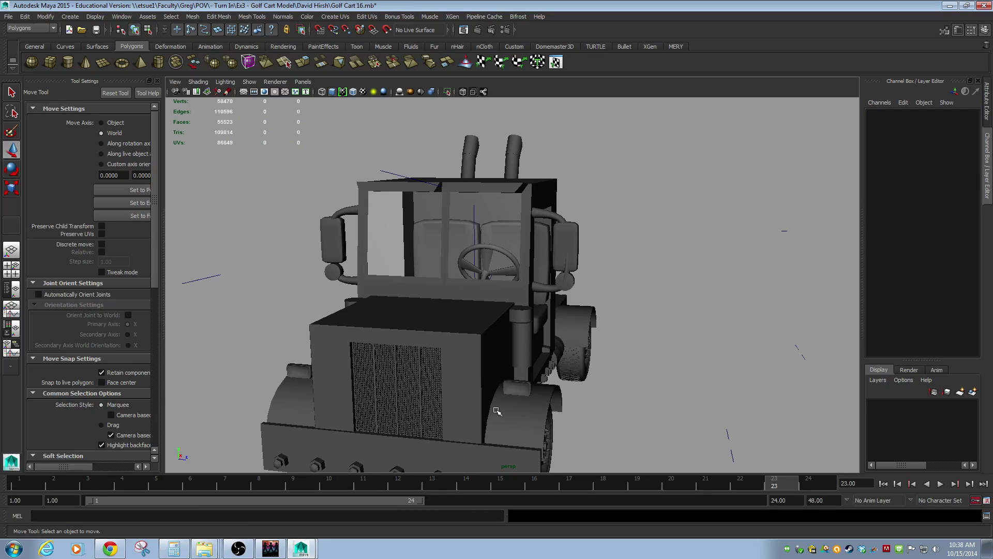
left_click_drag(557, 387, 642, 387, "alt")
right_click_drag(579, 361, 354, 337, "alt")
left_click_drag(355, 336, 413, 355, "alt")
right_click_drag(413, 355, 550, 341, "alt")
middle_click_drag(550, 340, 571, 313, "alt")
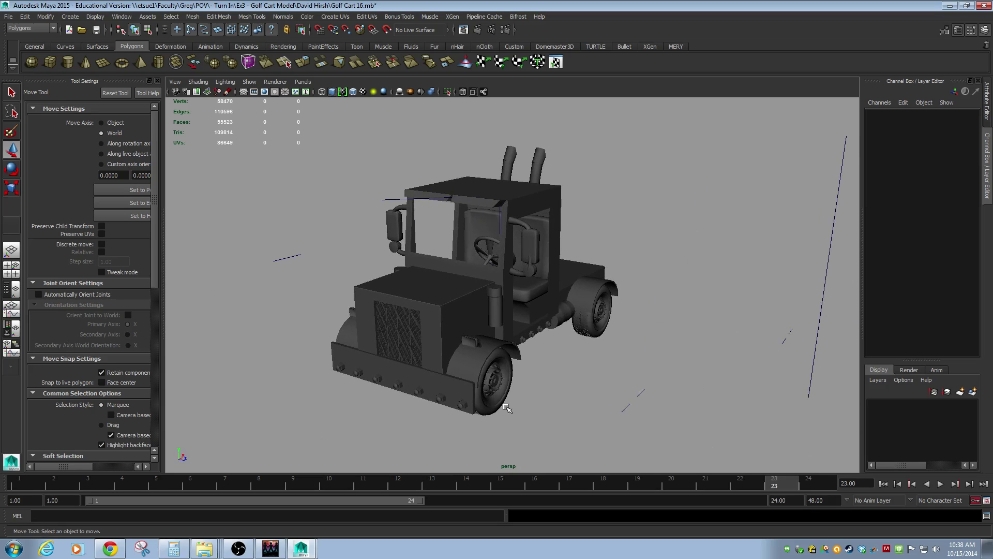
left_click(458, 312)
left_click(507, 222)
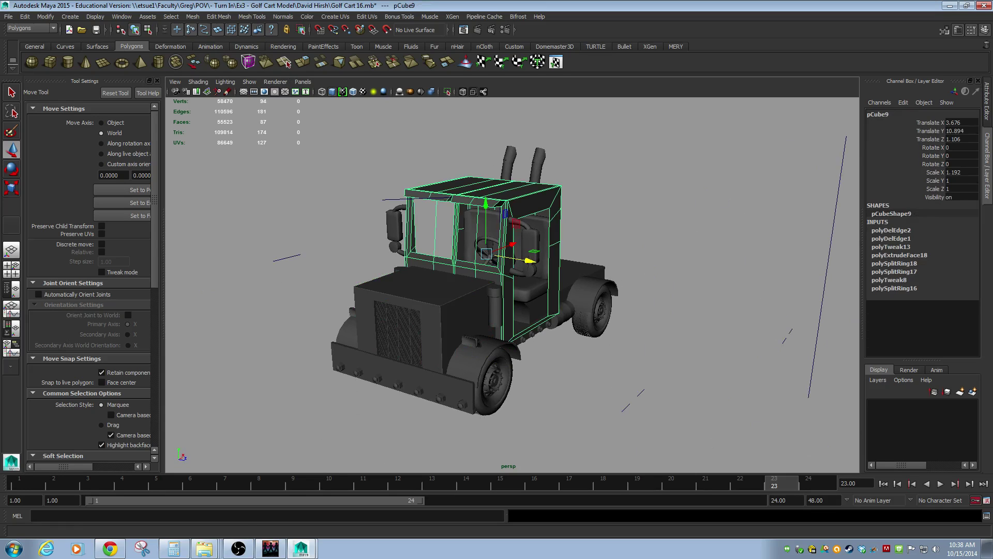
Close the truck scene and open the golf cart model file from the next student's turn-in folder.
left_click(984, 6)
left_click(496, 280)
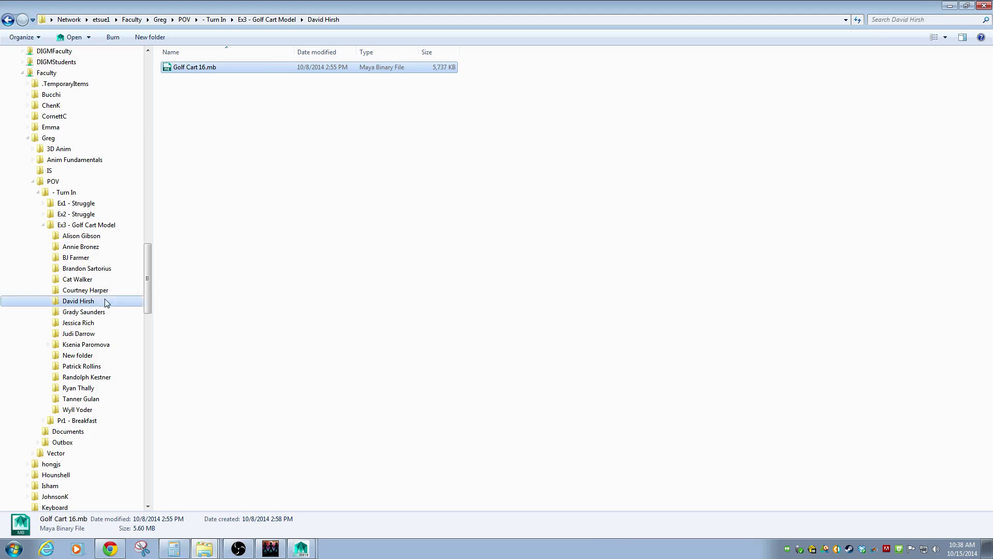
left_click(90, 312)
double_click(189, 68)
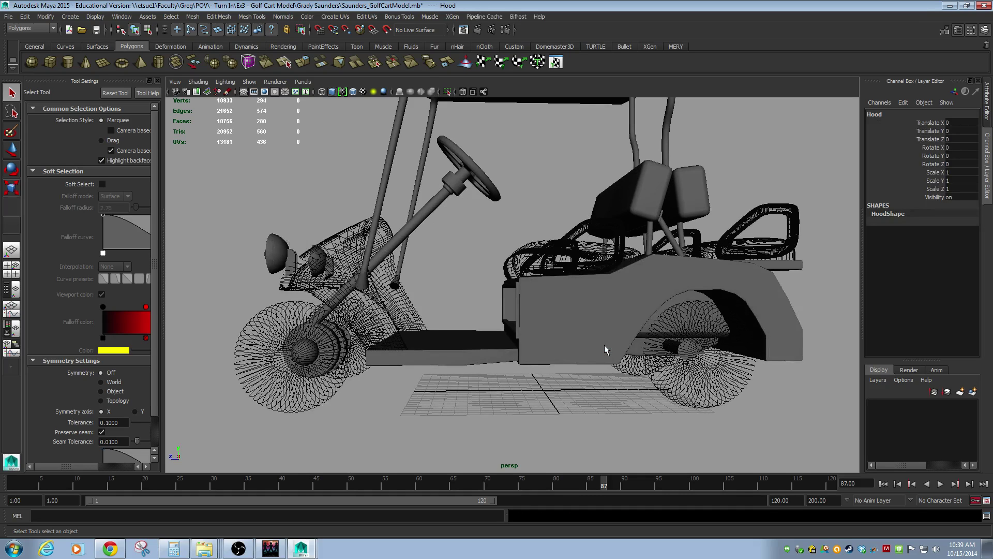
Show the Outliner beside the perspective view, expand the Tires group and select all four tires.
left_click_drag(515, 359, 541, 365, "alt")
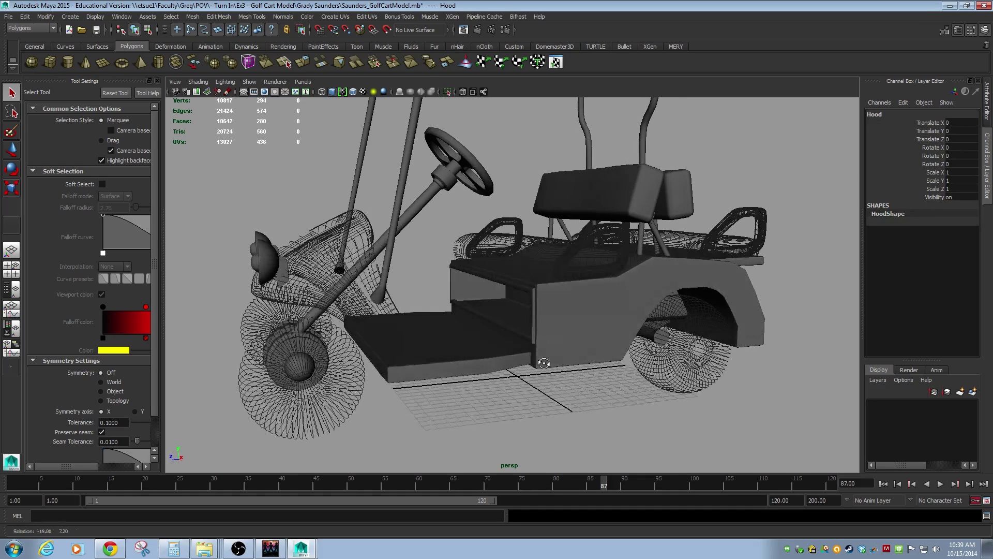
left_click(663, 363)
left_click(15, 291)
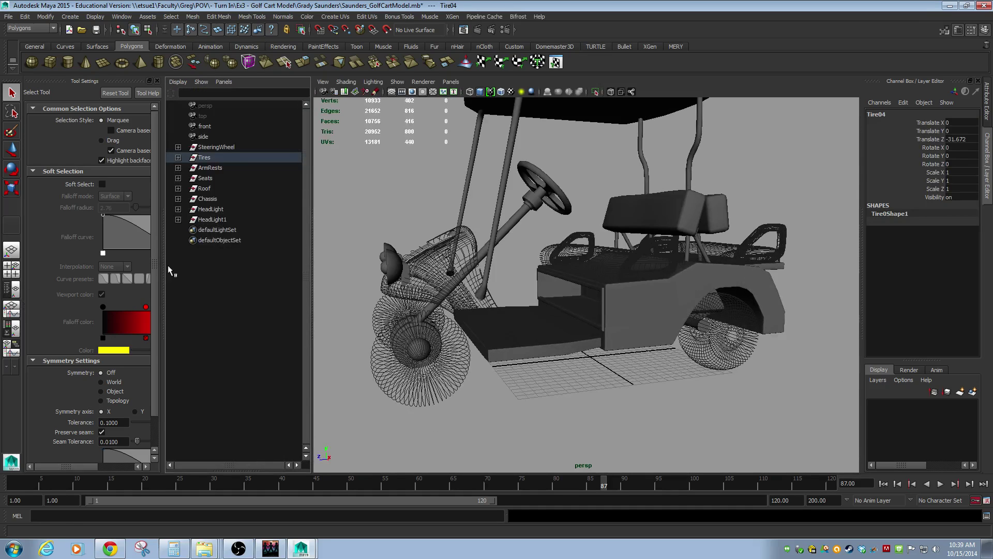
left_click(178, 158)
left_click(221, 181, "ctrl")
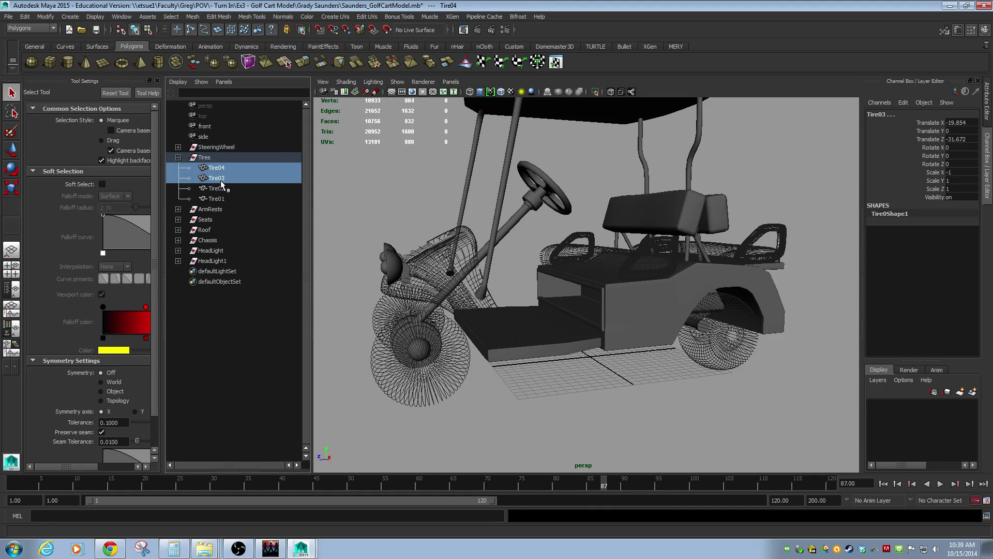
left_click(220, 189, "ctrl")
left_click(218, 199, "ctrl")
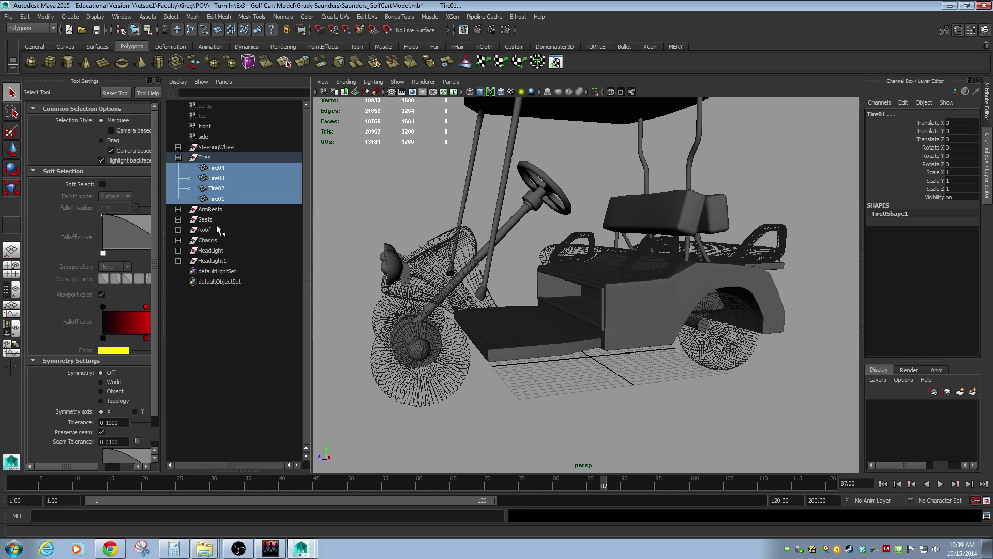
Examine the golf cart's tires and front seat cushion from several angles with the Move tool active.
left_click_drag(549, 310, 451, 311, "alt")
key("w")
key("z")
right_click_drag(488, 320, 734, 383, "alt")
left_click_drag(582, 409, 650, 400, "alt")
right_click_drag(752, 402, 545, 305, "alt")
left_click(487, 248)
left_click_drag(498, 265, 454, 291, "alt")
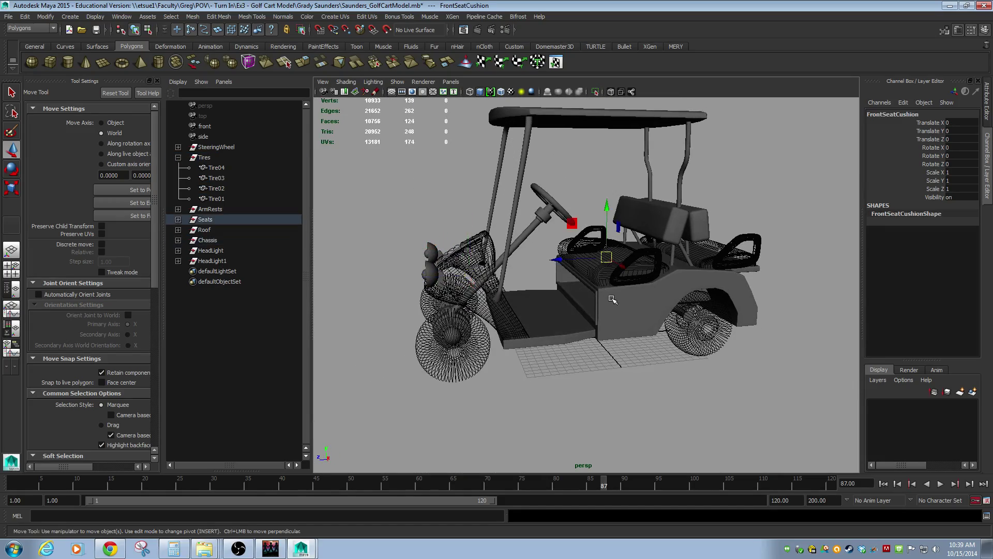
left_click_drag(606, 264, 643, 303, "alt")
Try moving the rear tire Tire04 outward from the cart body, and undo the move.
left_click(689, 337)
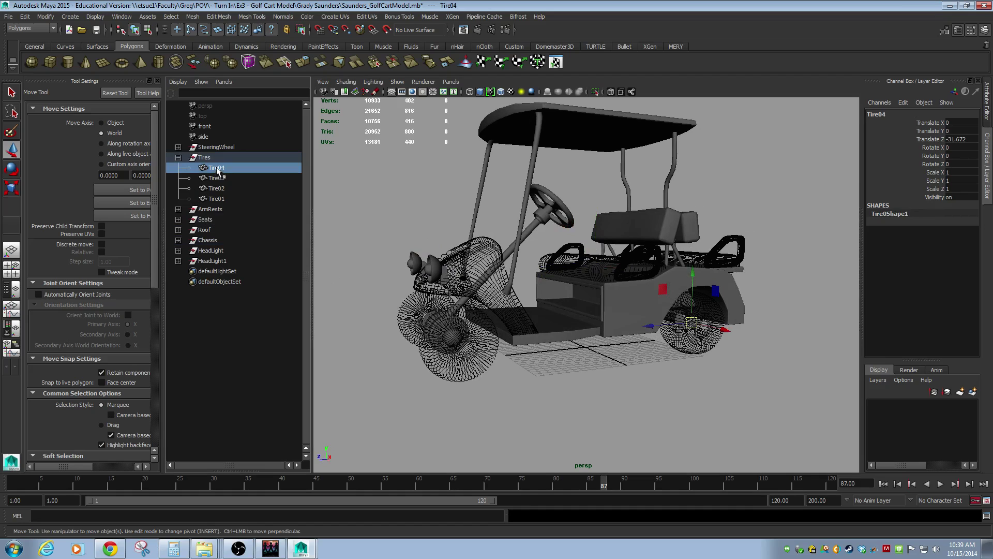
left_click_drag(717, 330, 825, 356)
key("ctrl+z")
Reselect the rear tire Tire04 and display the attributes of its lambert1 material.
left_click(805, 299)
left_click_drag(766, 306, 725, 350, "alt")
left_click(699, 333)
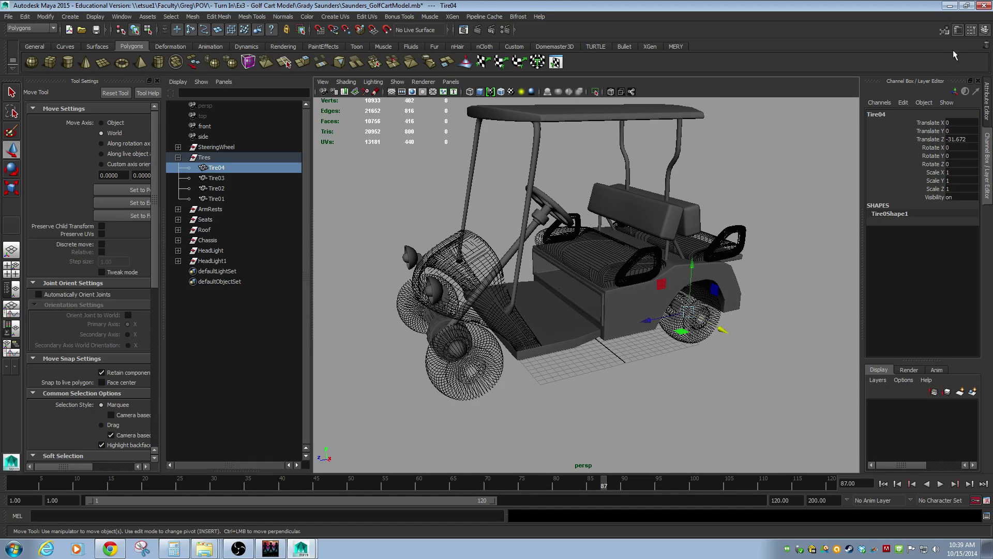
left_click(987, 103)
left_click(831, 111)
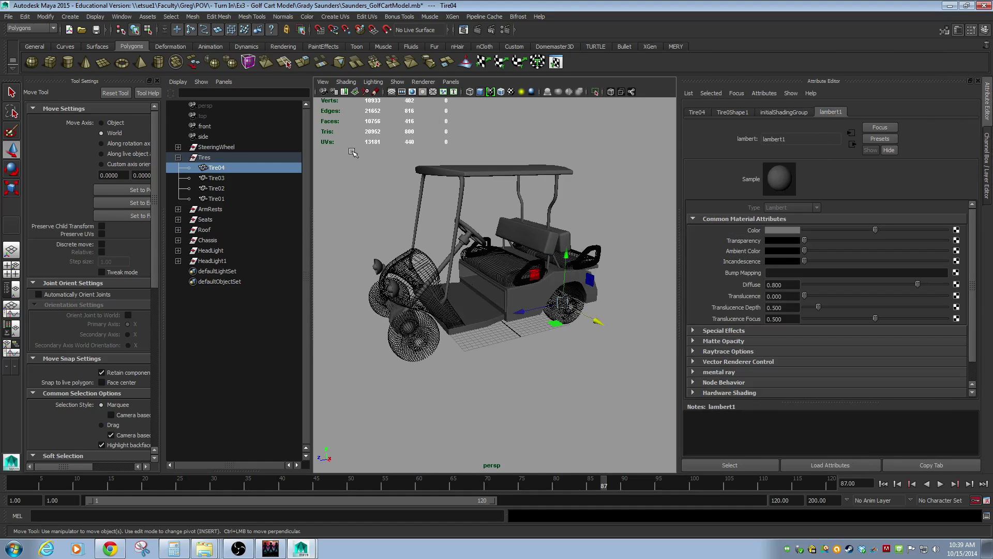
Assign a new Lambert material to the entire golf cart and check the material on a front tire.
left_click_drag(355, 151, 622, 371)
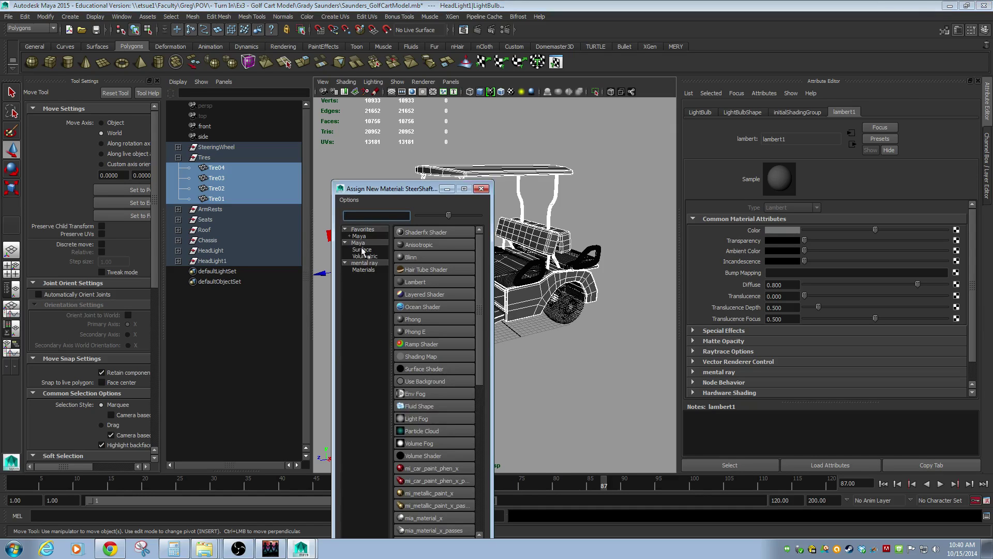
left_click(362, 249)
left_click(419, 256)
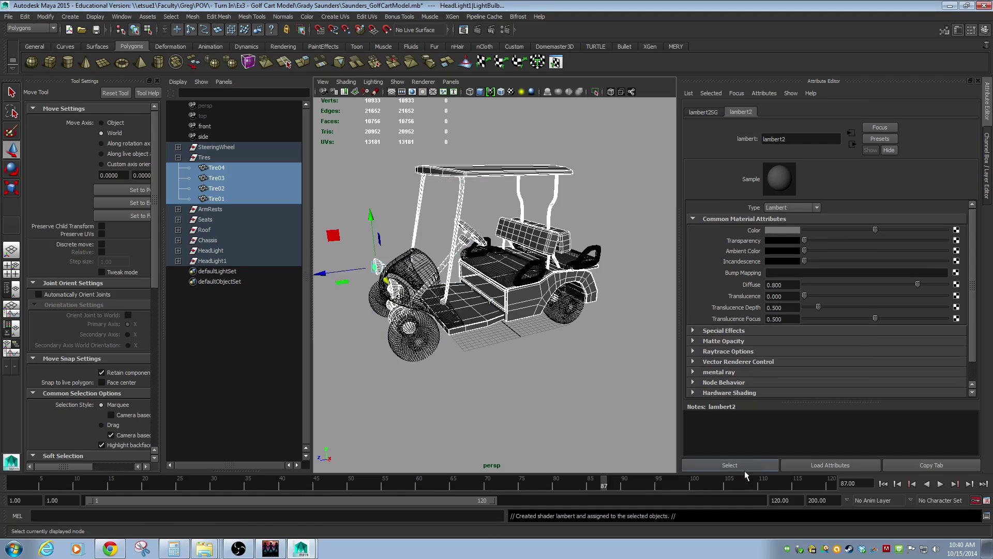
left_click(570, 395)
left_click(412, 327)
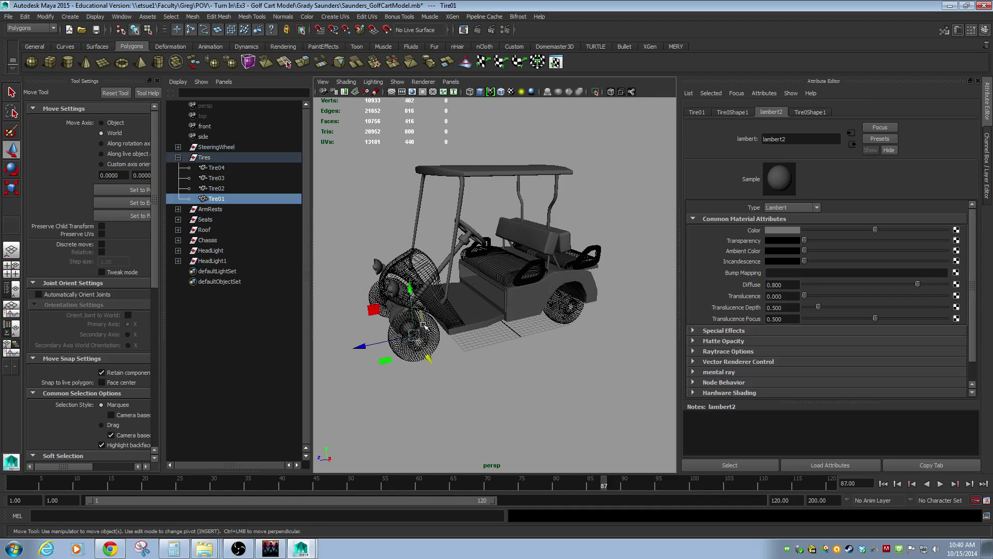
Expand the SteeringWheel group in the Outliner, then select Tire04 through Tire01 and show their channel values.
left_click_drag(330, 144, 623, 388)
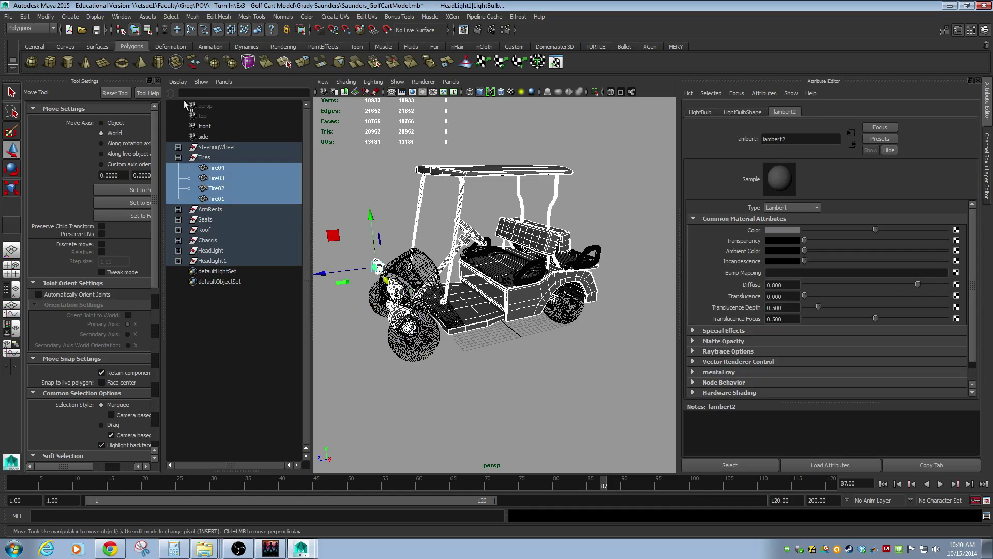
left_click(178, 147)
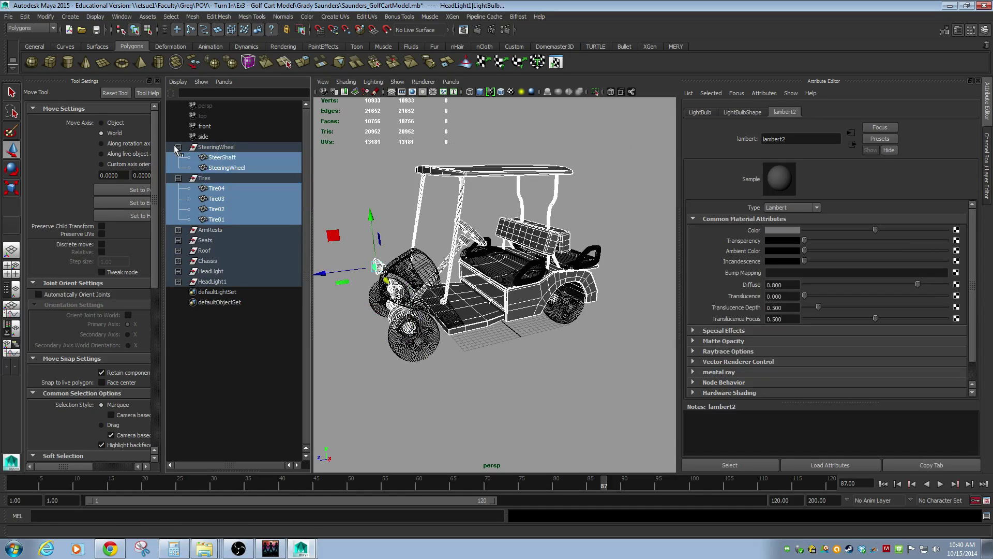
left_click(217, 189)
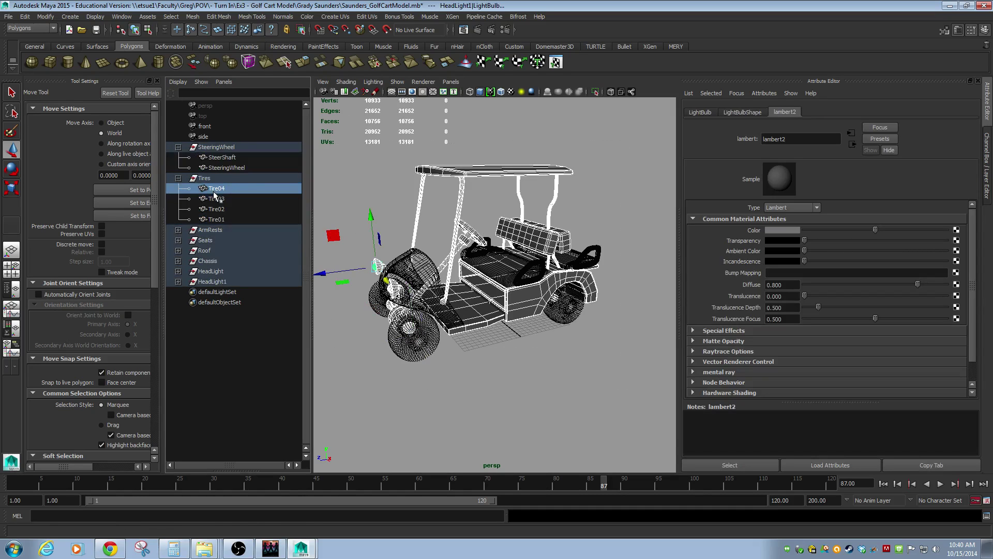
left_click(983, 160)
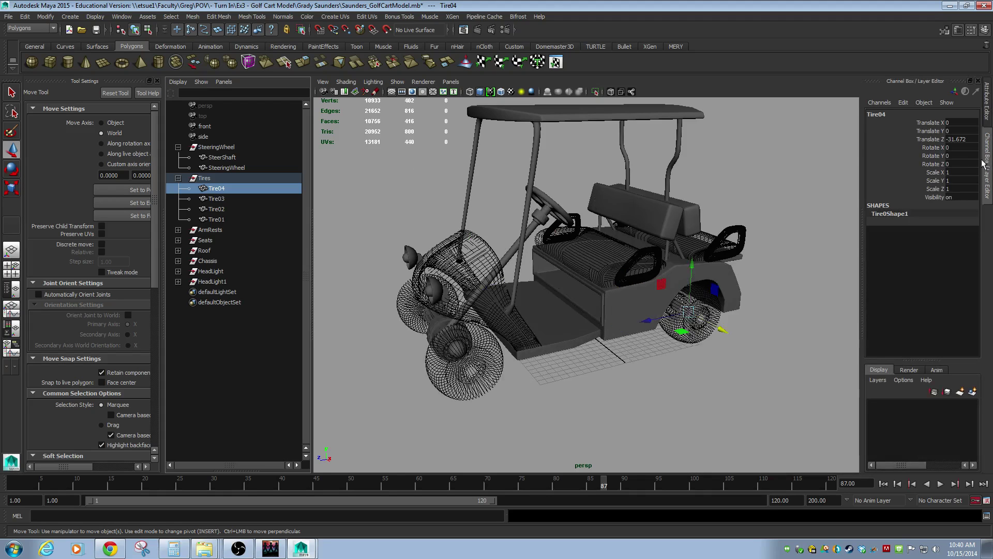
left_click(217, 220, "shift")
Inspect the rear tire's mesh and axle connection up close in component mode, and return to object mode.
right_click_drag(383, 226, 410, 237, "alt")
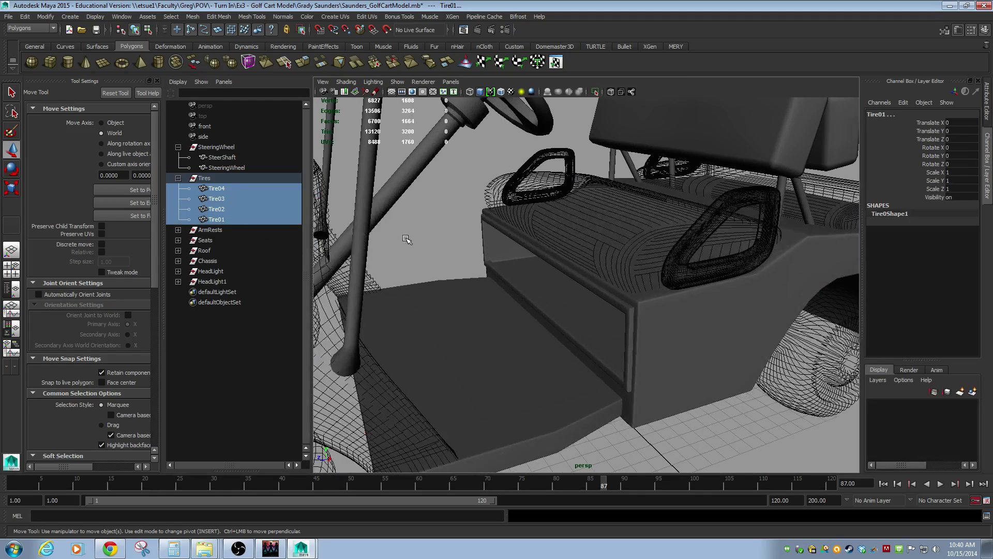
left_click_drag(411, 237, 436, 236, "alt")
left_click(801, 333)
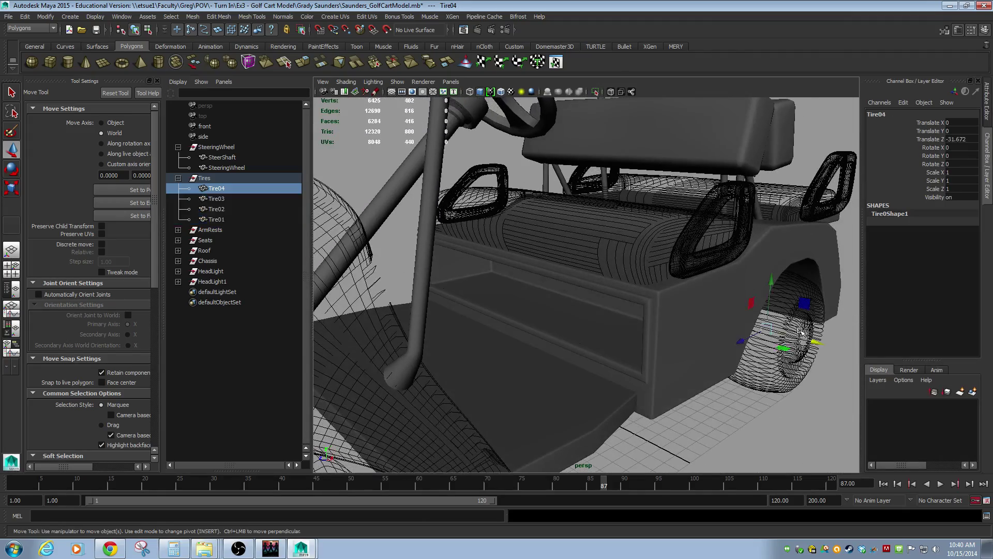
right_click_drag(761, 315, 761, 315)
left_click_drag(778, 298, 806, 345)
left_click_drag(804, 347, 621, 217, "alt")
right_click_drag(611, 233, 746, 296, "alt")
key("F8")
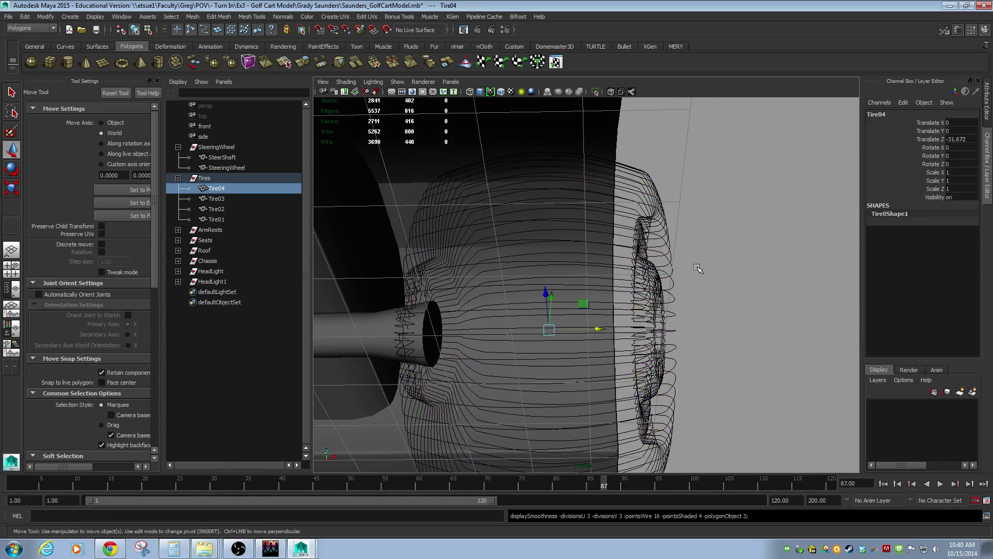
left_click_drag(696, 269, 731, 330, "alt")
right_click_drag(731, 330, 341, 224, "alt")
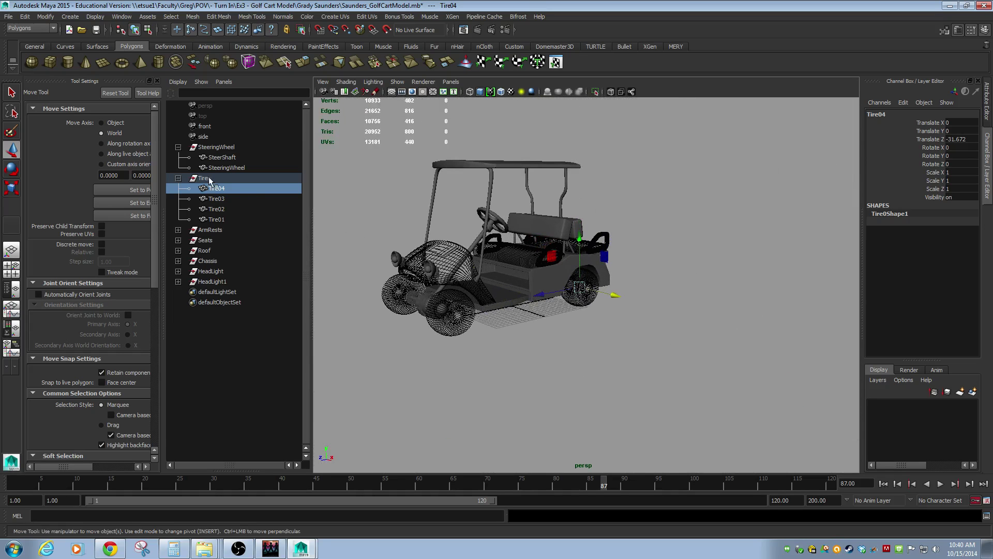
Freeze the transformations of all the golf cart's parts and delete their construction history.
left_click_drag(370, 123, 709, 383)
left_click(46, 17)
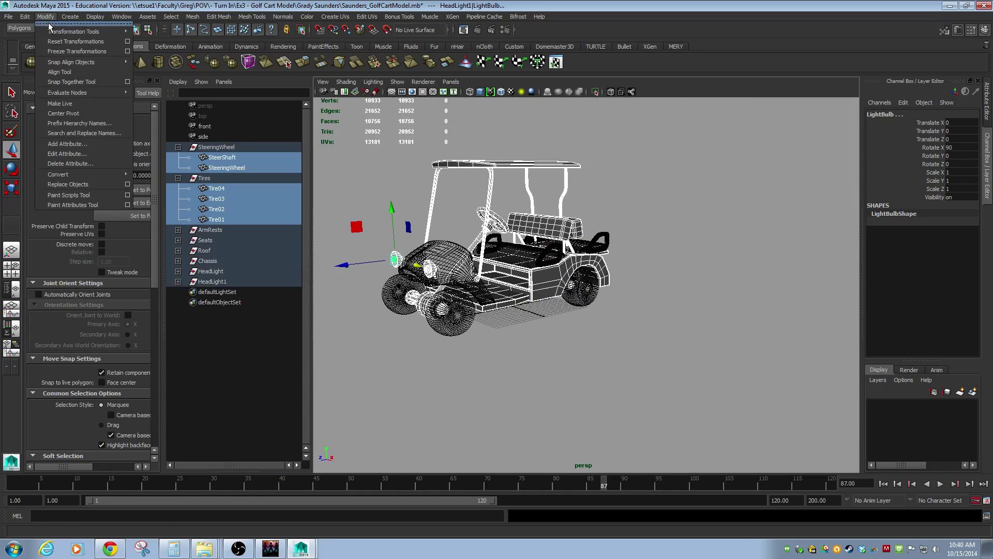
left_click(54, 52)
left_click(25, 17)
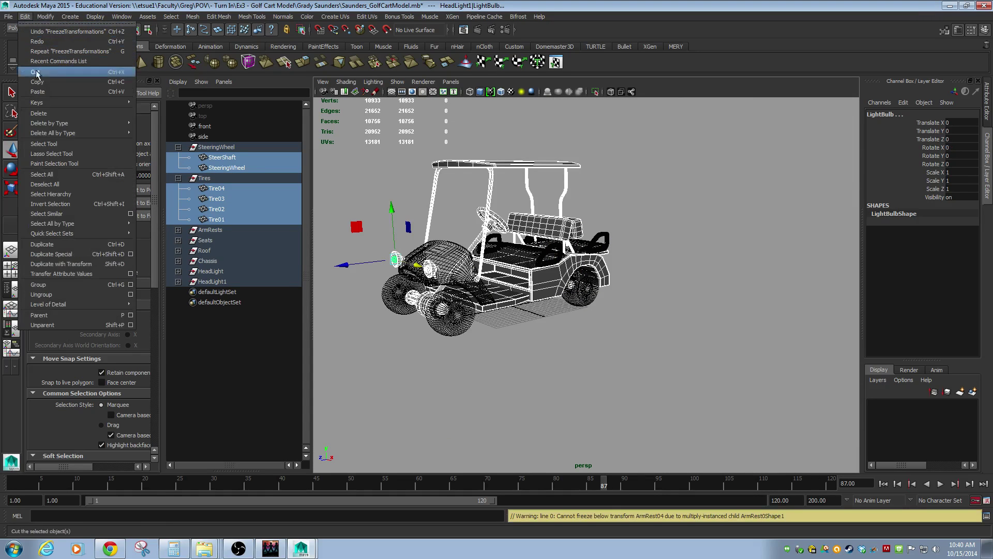
mouse_move(45, 124)
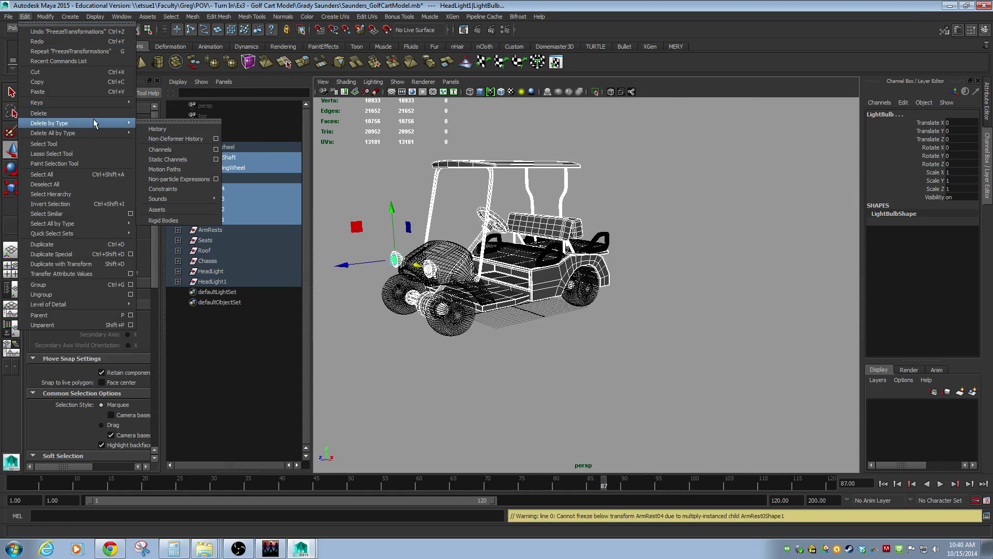
left_click(161, 130)
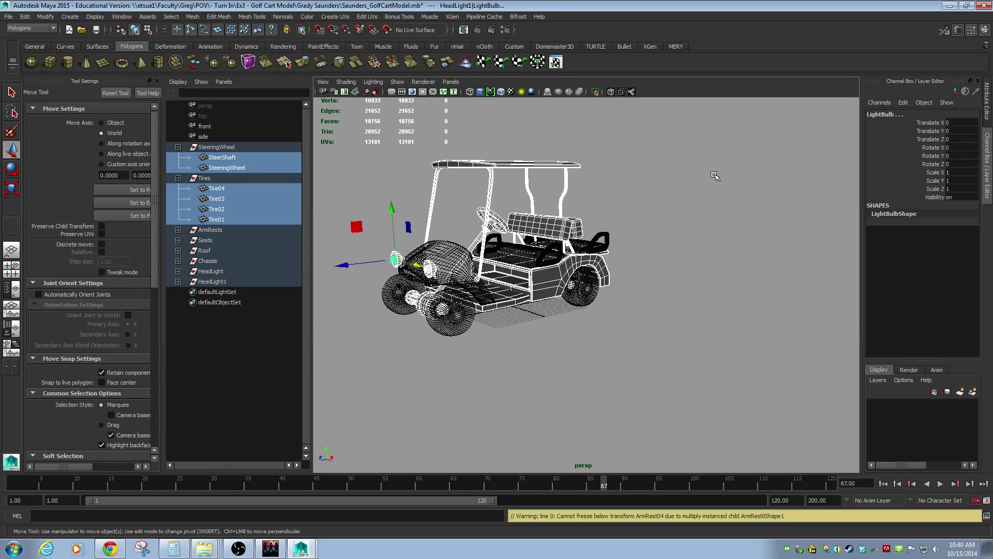
Examine the headlight bulb's transform, display, ghosting and bounding box attributes in the Attribute Editor.
left_click(989, 100)
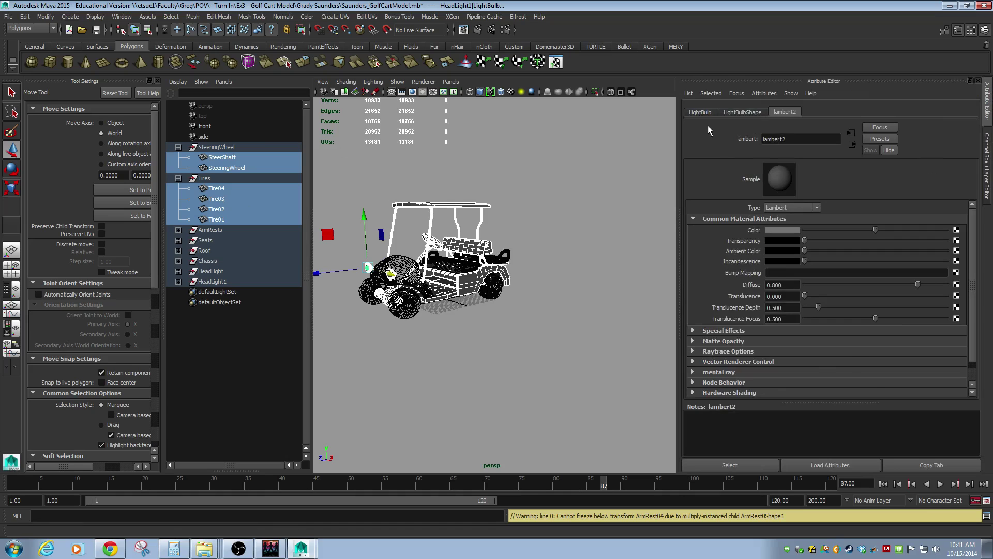
left_click(701, 112)
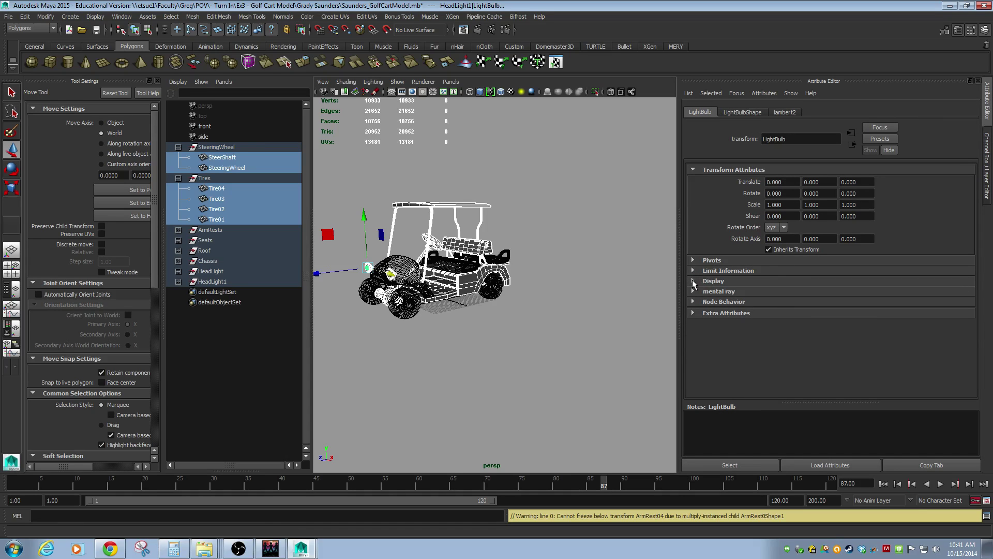
left_click(694, 281)
scroll(769, 298, "down", 2)
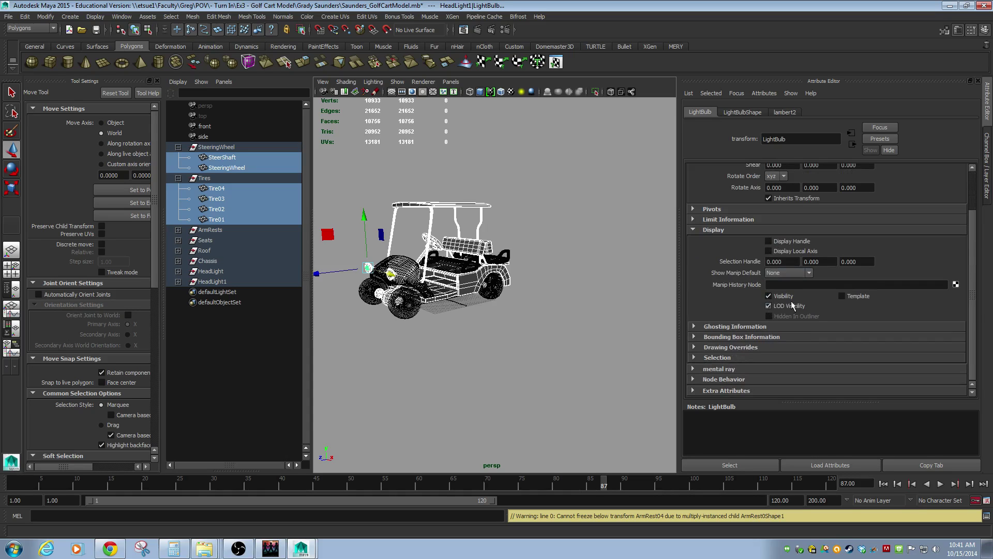
left_click(842, 296)
left_click(694, 326)
scroll(722, 310, "down", 4)
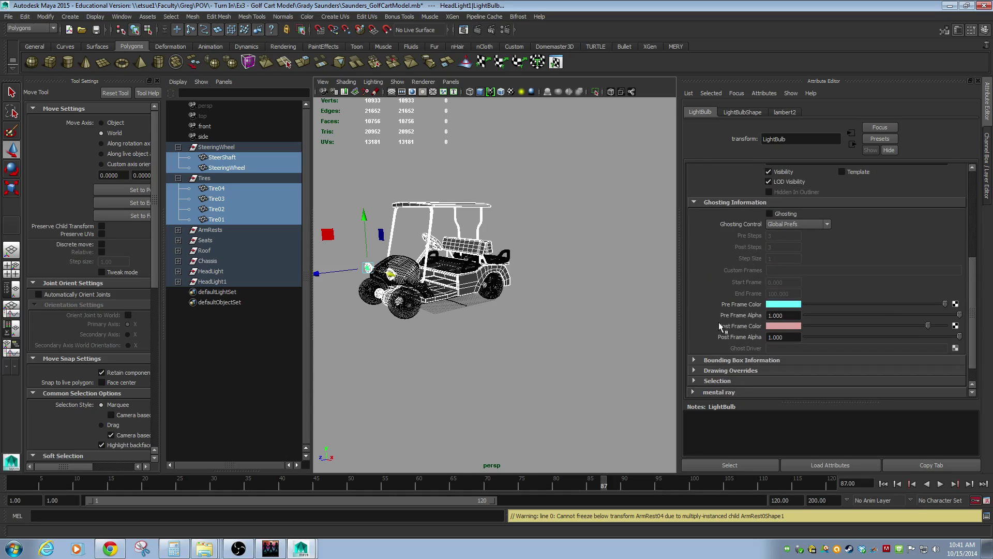
left_click(722, 360)
scroll(723, 310, "down", 1)
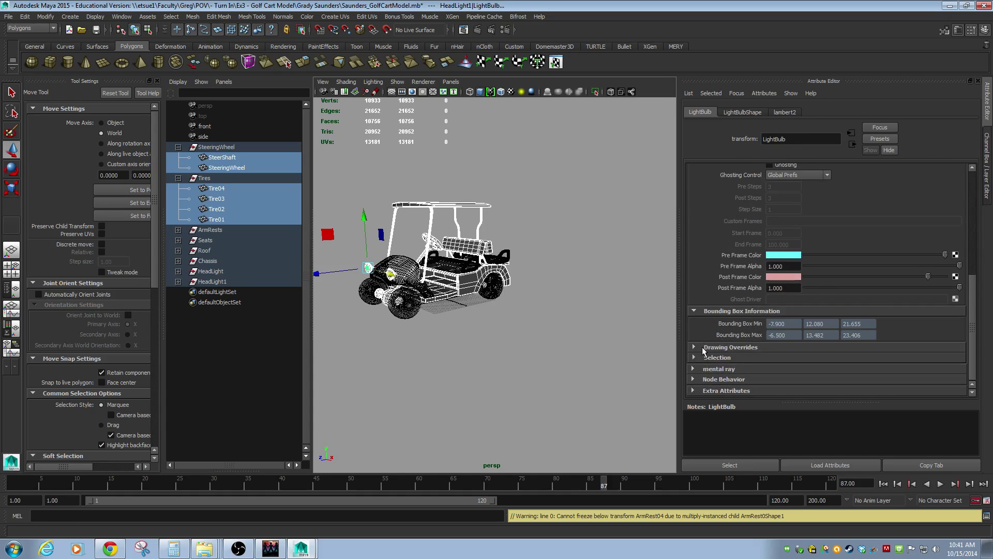
Turn the headlight bulb's drawing overrides on and off again, and return to the Channel Box.
left_click(704, 347)
scroll(713, 297, "down", 2)
left_click(770, 276)
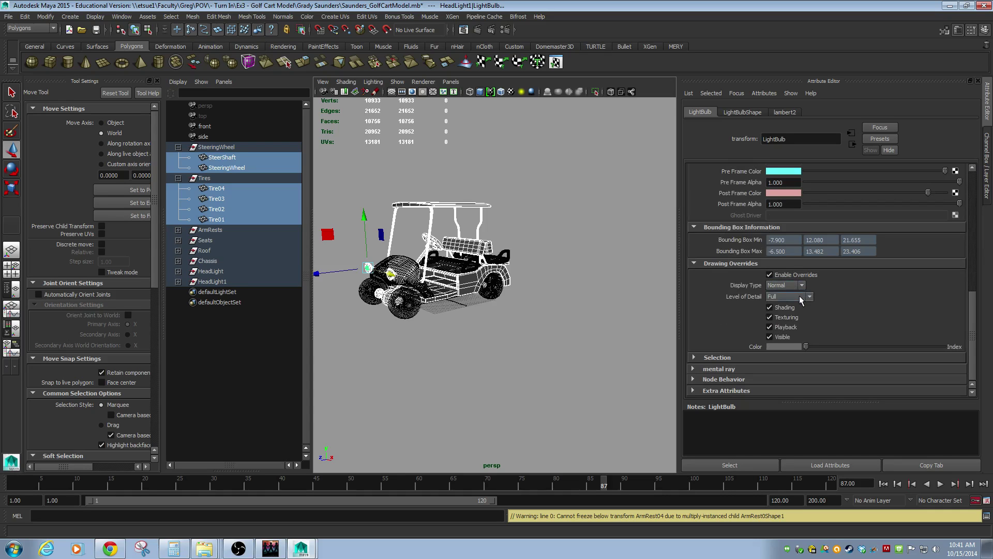
left_click(770, 274)
left_click(987, 147)
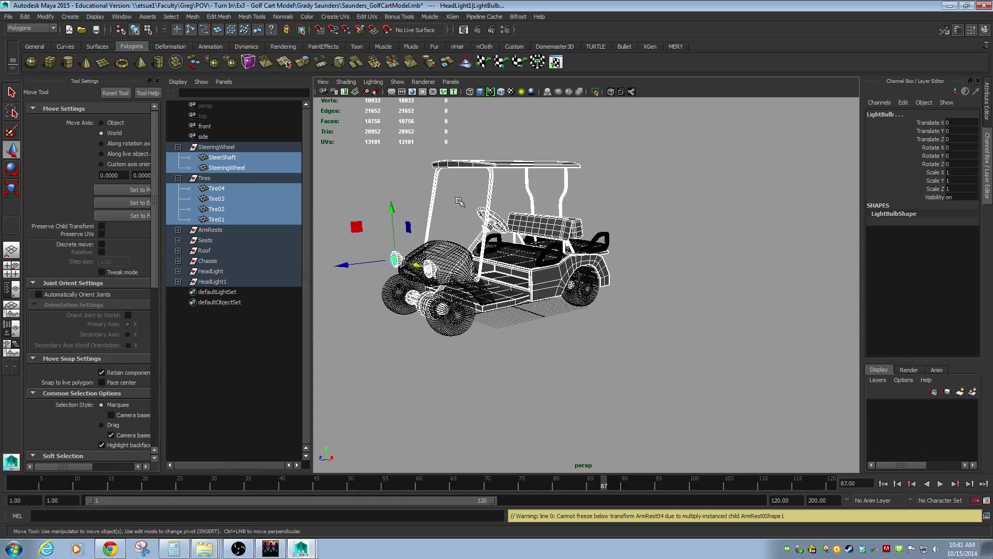
Inspect the front of the golf cart up close, selecting the wireframe hood and a front tire.
right_click_drag(459, 209, 559, 220, "alt")
middle_click_drag(518, 228, 858, 241, "alt")
left_click_drag(609, 257, 618, 262, "alt")
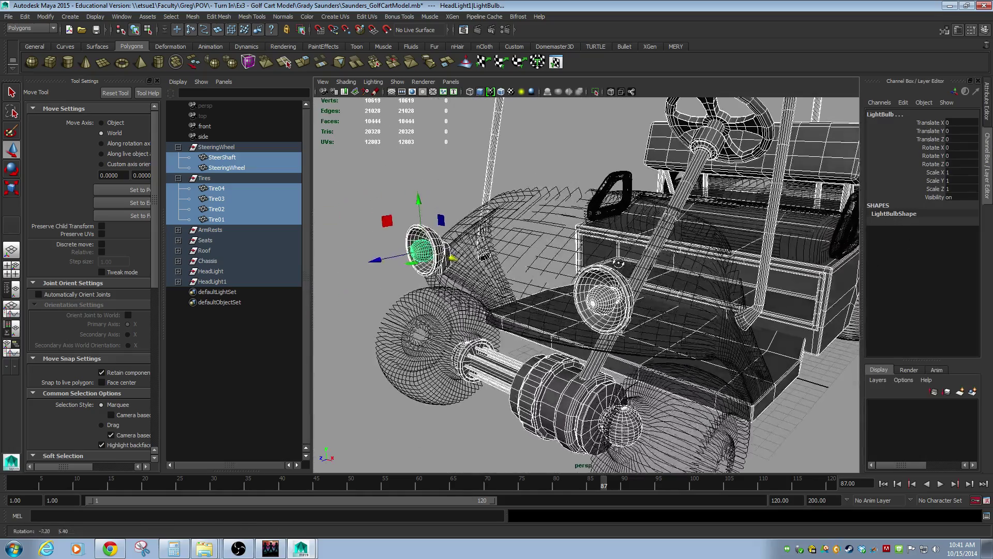
left_click(552, 200)
left_click_drag(456, 310, 448, 287, "alt")
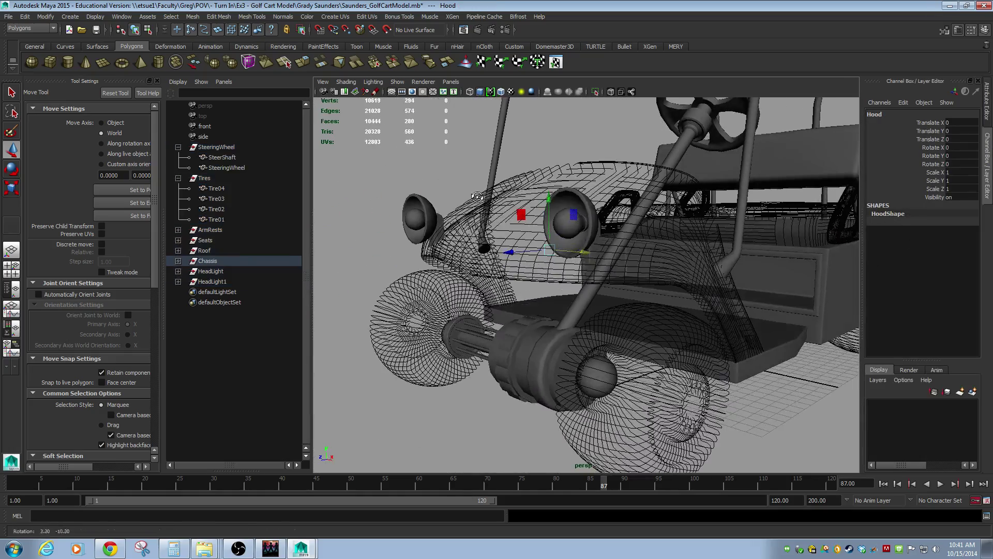
left_click(427, 303)
Go through Tire02, Tire03 and Tire04 in the Outliner to compare their channel values.
left_click(229, 200)
left_click(217, 189)
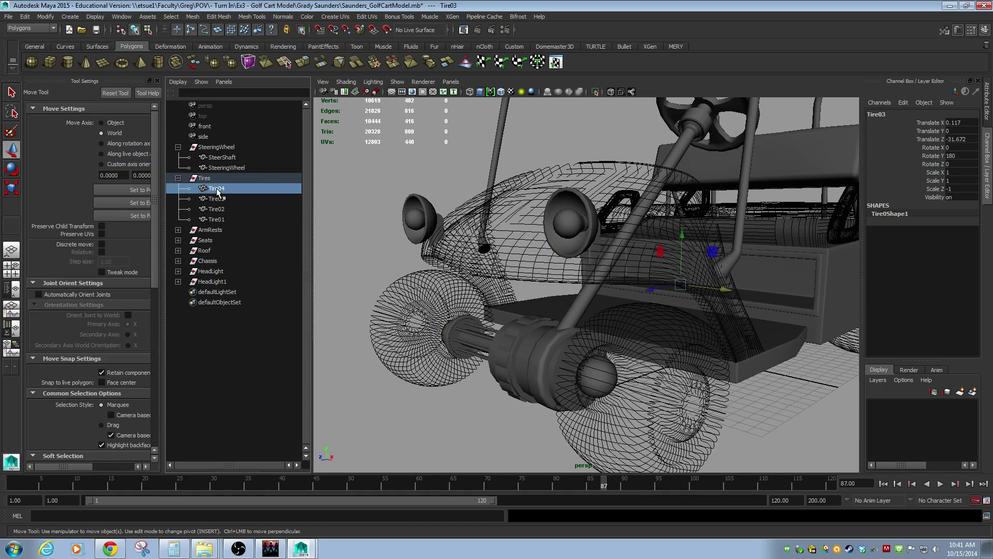
left_click(217, 199)
left_click(220, 209)
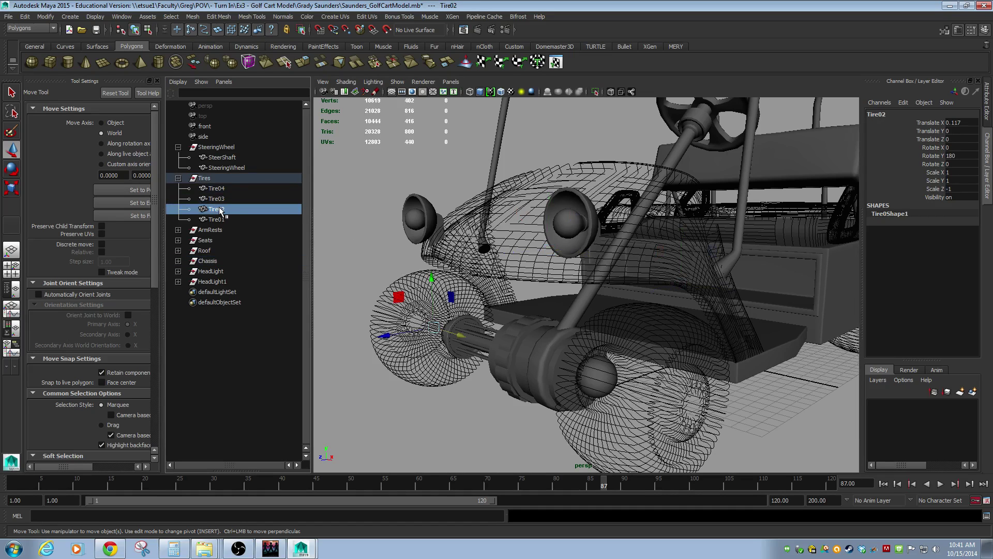
left_click(221, 200)
left_click(223, 189)
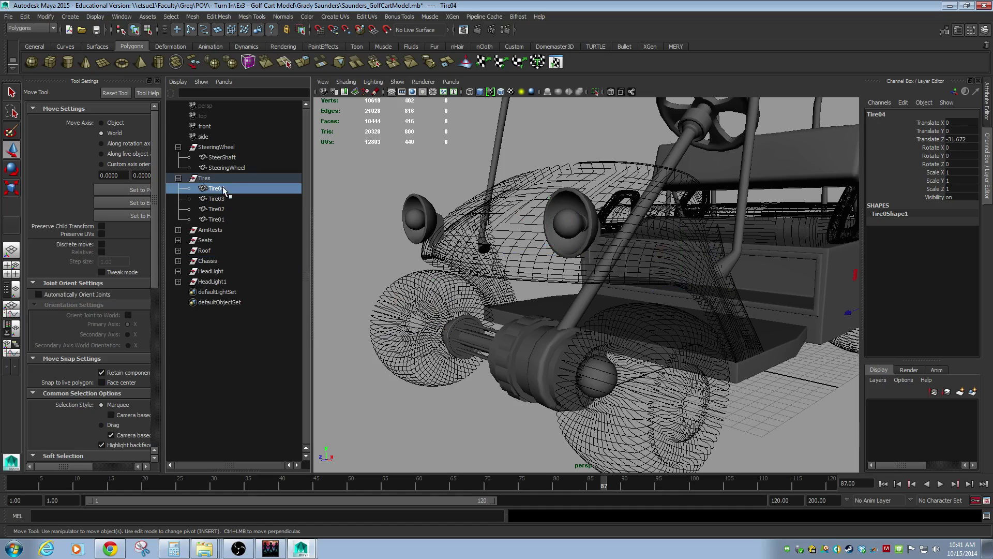
Select the two front tires in the viewport to compare their channel values.
left_click(370, 287)
left_click_drag(361, 283, 447, 323)
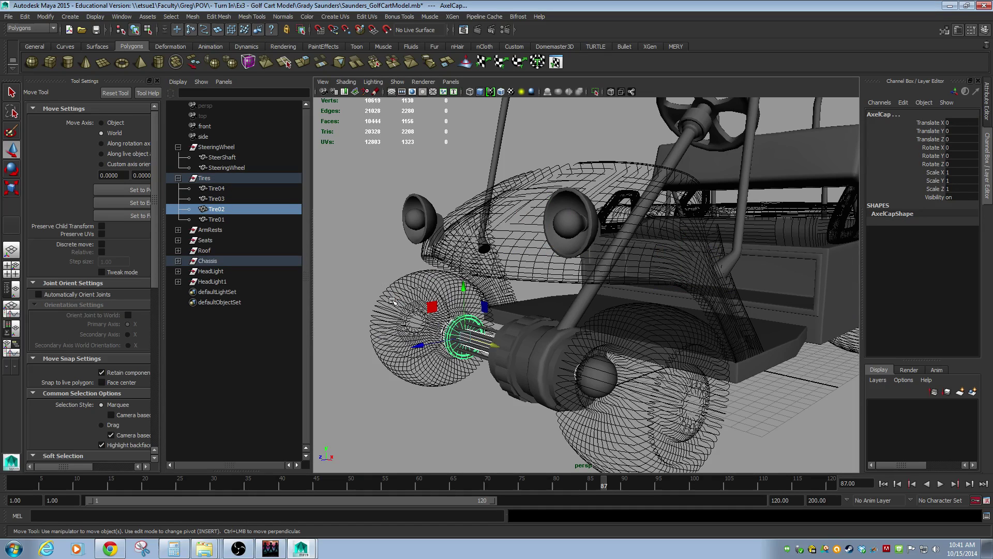
left_click(424, 308)
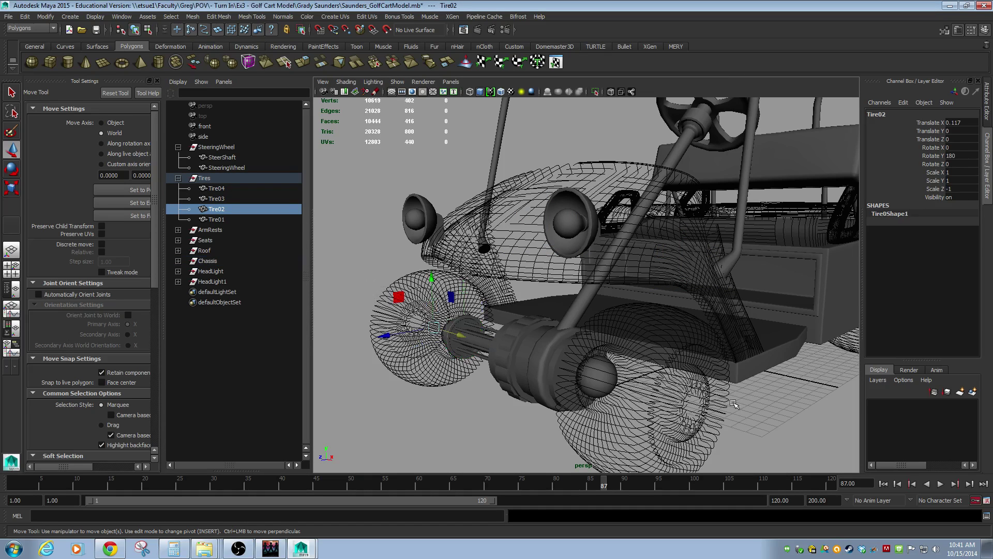
left_click(674, 396)
left_click(423, 301)
Check the scene's render layers, and try moving Tire02 off its axle and undo the move.
left_click(921, 370)
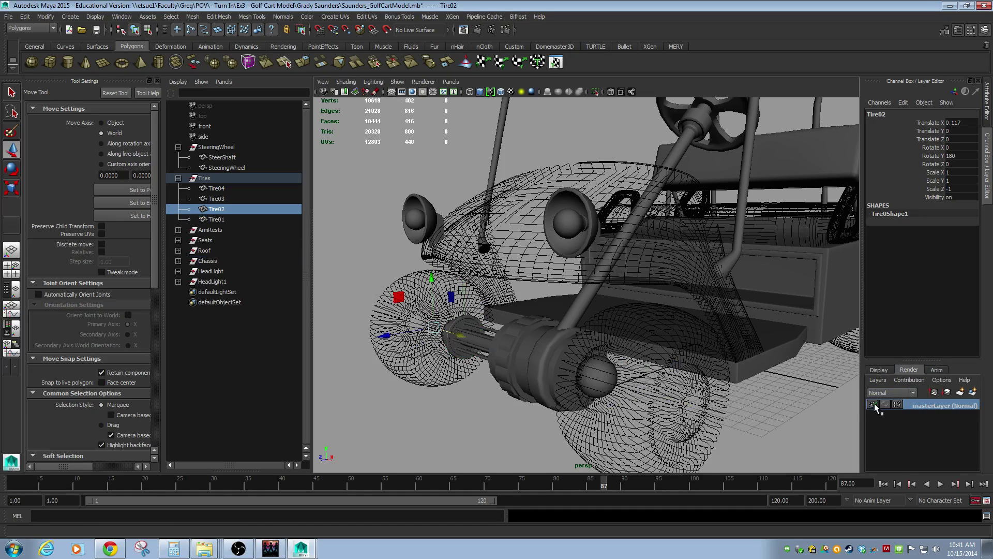
left_click(878, 370)
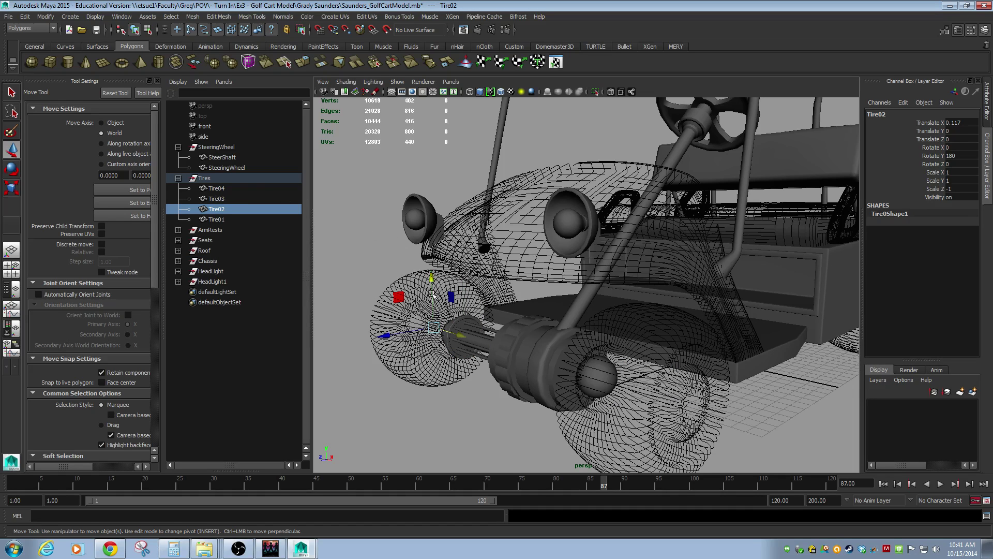
left_click_drag(455, 338, 366, 307)
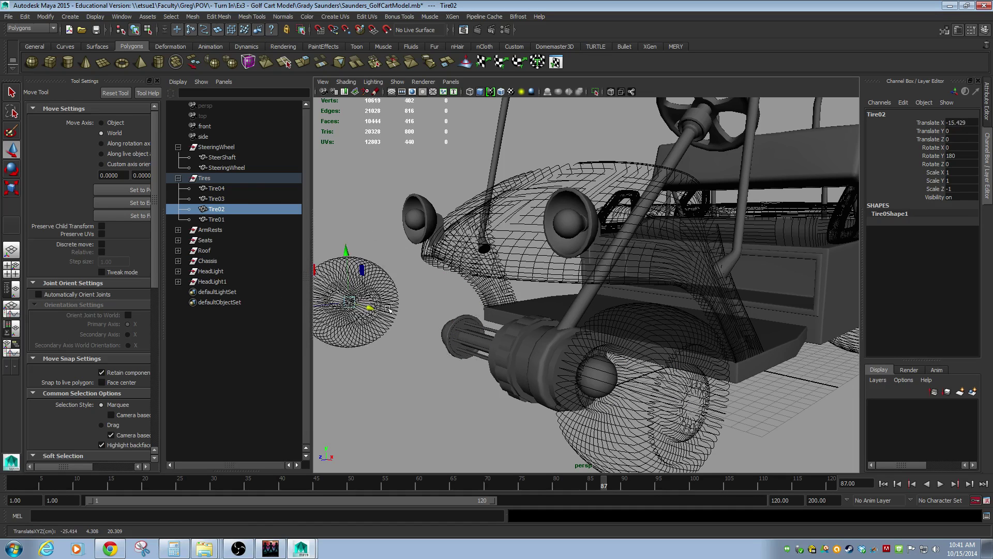
key("z")
Switch the viewport renderer to Viewport 2.0 and clear the selection.
right_click_drag(676, 319, 540, 287, "alt")
left_click_drag(555, 289, 581, 311, "alt")
left_click(423, 82)
left_click(435, 95)
left_click(440, 226)
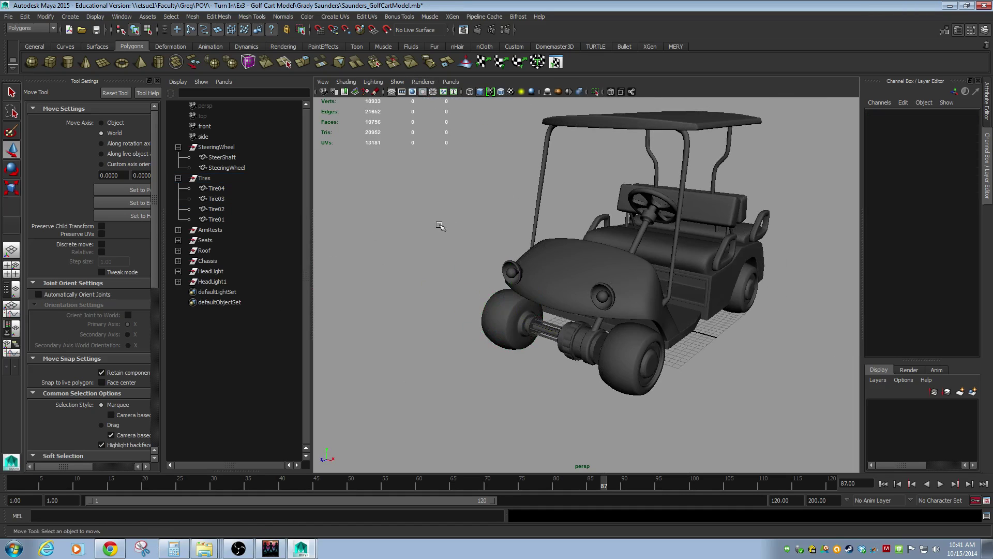
Select the hood, compare it in the Legacy Default Viewport, and return to Viewport 2.0.
left_click_drag(440, 226, 621, 259, "alt")
left_click(634, 261)
left_click(636, 263)
left_click(423, 82)
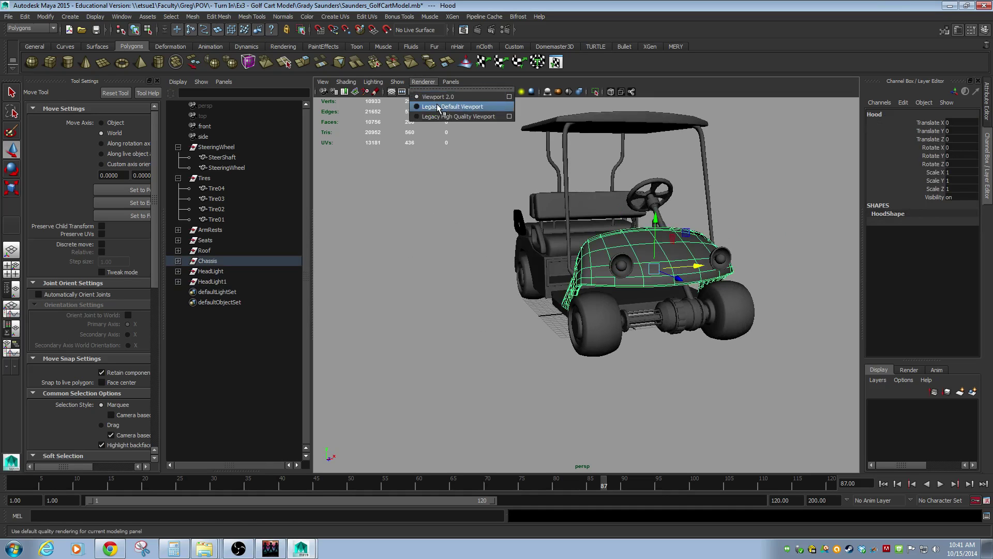
left_click(439, 107)
left_click_drag(593, 203, 458, 208, "alt")
left_click(422, 83)
left_click(431, 97)
Inspect the hood and the front wheel from the side, and select the whole golf cart.
right_click_drag(405, 204, 532, 204, "alt")
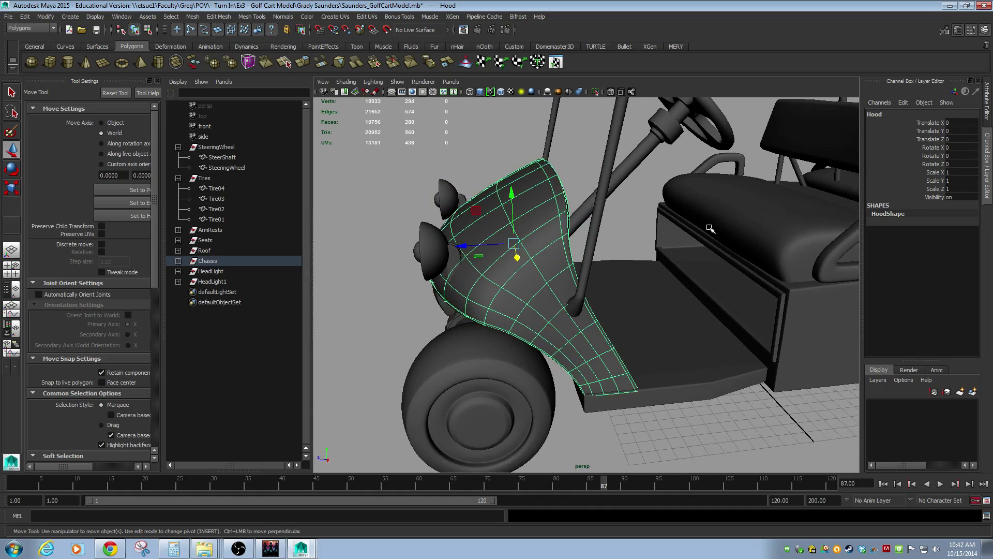
right_click_drag(710, 228, 555, 207, "alt")
left_click_drag(554, 207, 535, 192, "alt")
left_click_drag(451, 122, 786, 344)
left_click_drag(525, 276, 564, 270, "alt")
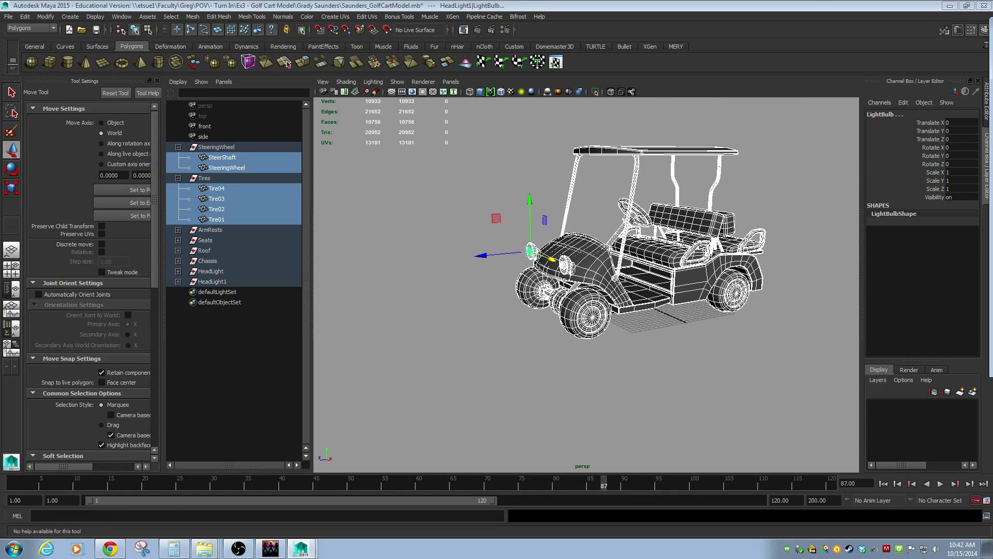
Test-render the golf cart with Maya Hardware and mental ray, and close the Render View.
left_click(602, 60)
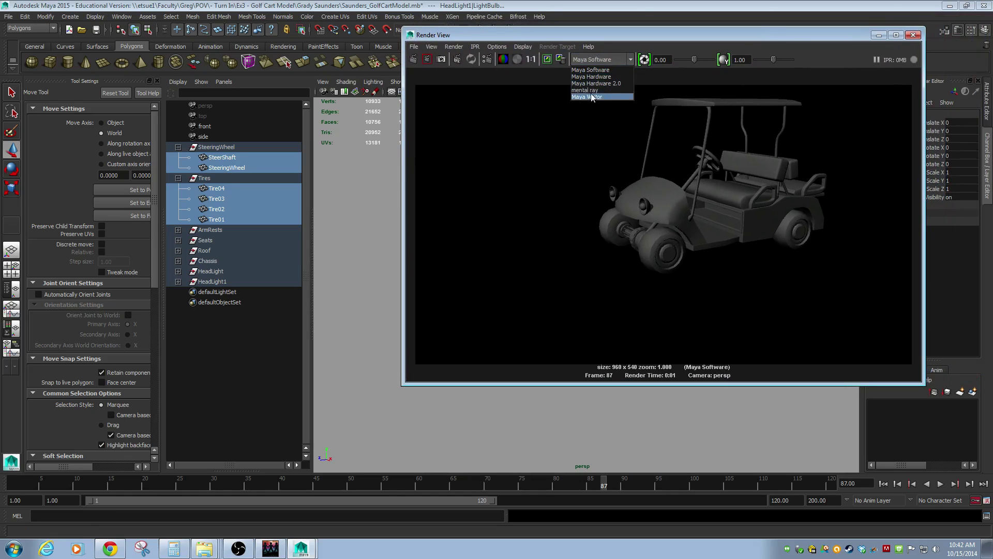
left_click(609, 84)
left_click(610, 61)
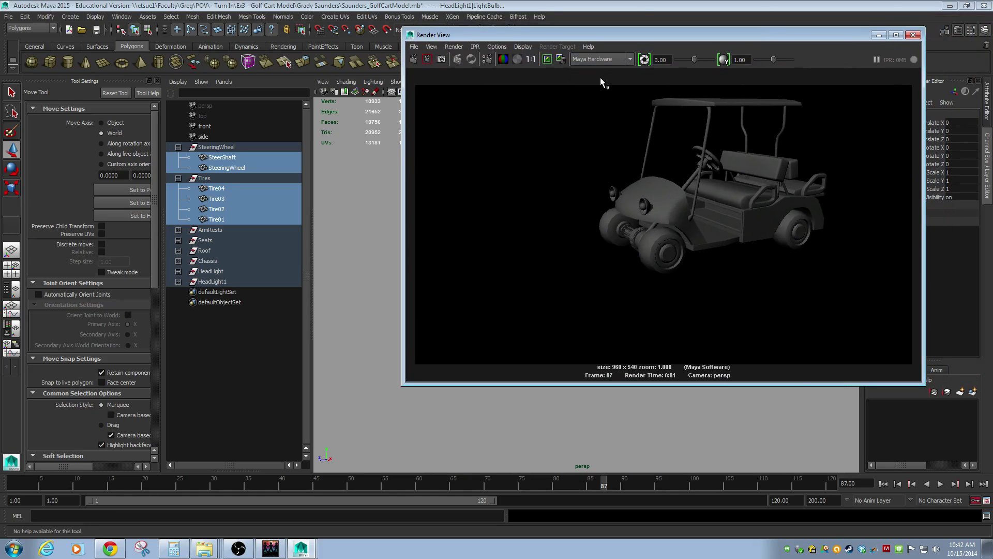
left_click(595, 82)
left_click(413, 59)
left_click(625, 60)
left_click(592, 96)
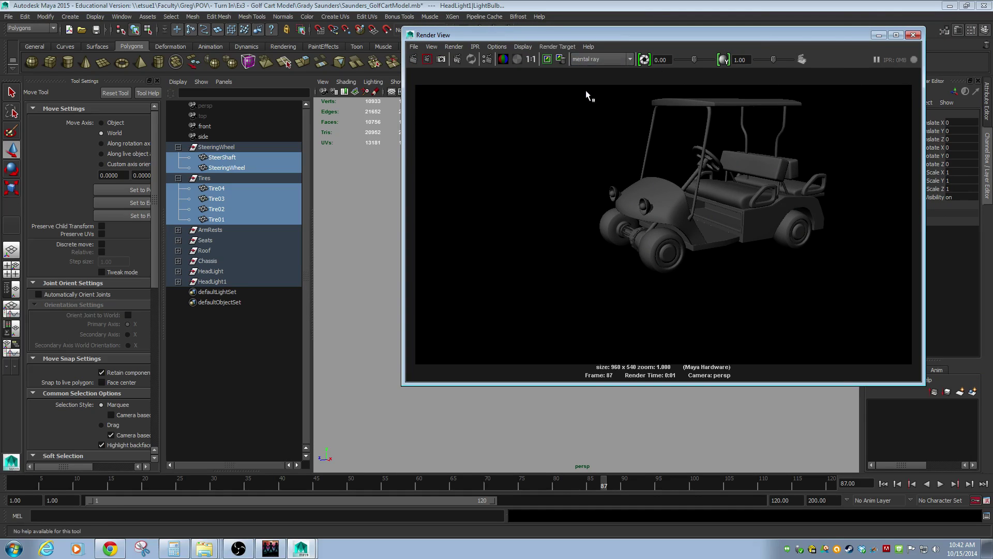
left_click(415, 60)
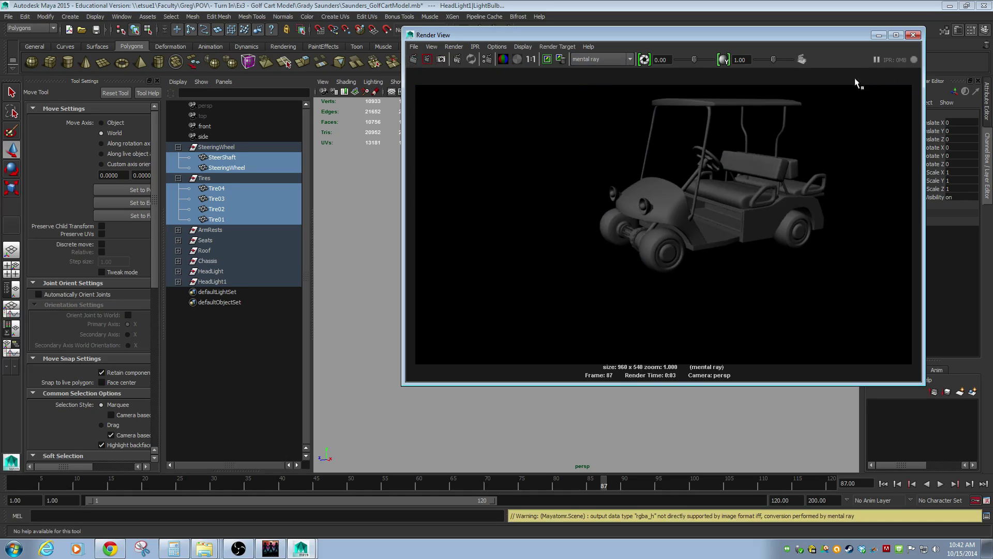
left_click(913, 36)
Select the hood and preview its mesh at smoothness levels 1, 2 and 3.
left_click(497, 217)
left_click_drag(499, 200, 537, 233, "alt")
right_click_drag(536, 233, 593, 264, "alt")
left_click(595, 265)
left_click_drag(552, 255, 544, 249, "alt")
key("1")
key("2")
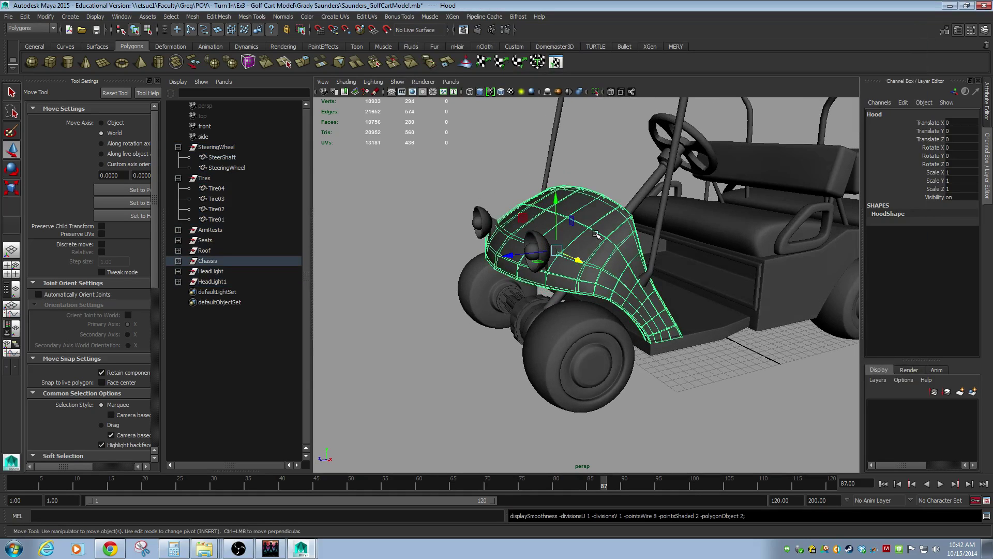
key("3")
Inspect the cart from several angles with the hood and the whole model selected, and clear the selection.
right_click_drag(679, 269, 723, 268, "alt")
left_click_drag(723, 269, 644, 238, "alt")
left_click(636, 146)
left_click(631, 217)
scroll(633, 217, "down", 10)
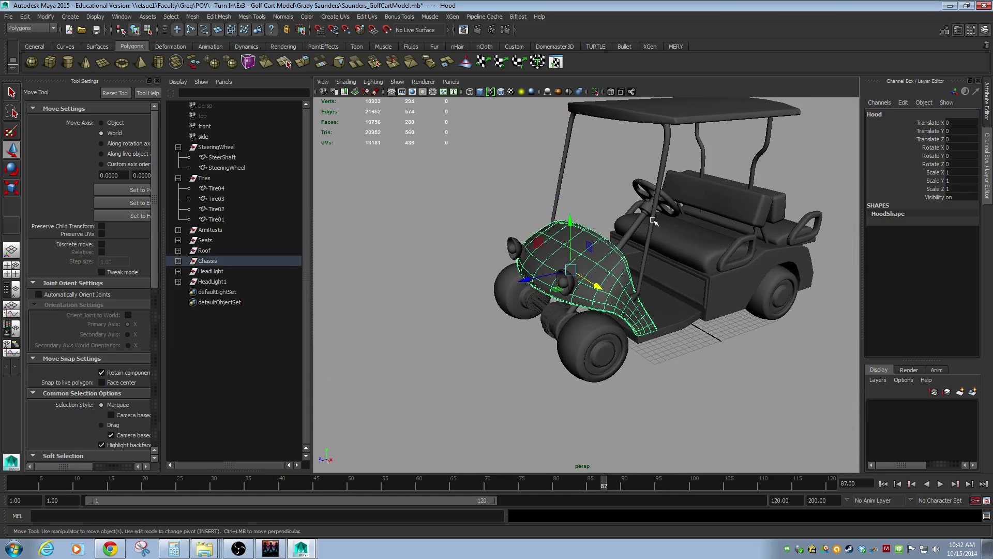
left_click_drag(369, 100, 760, 368)
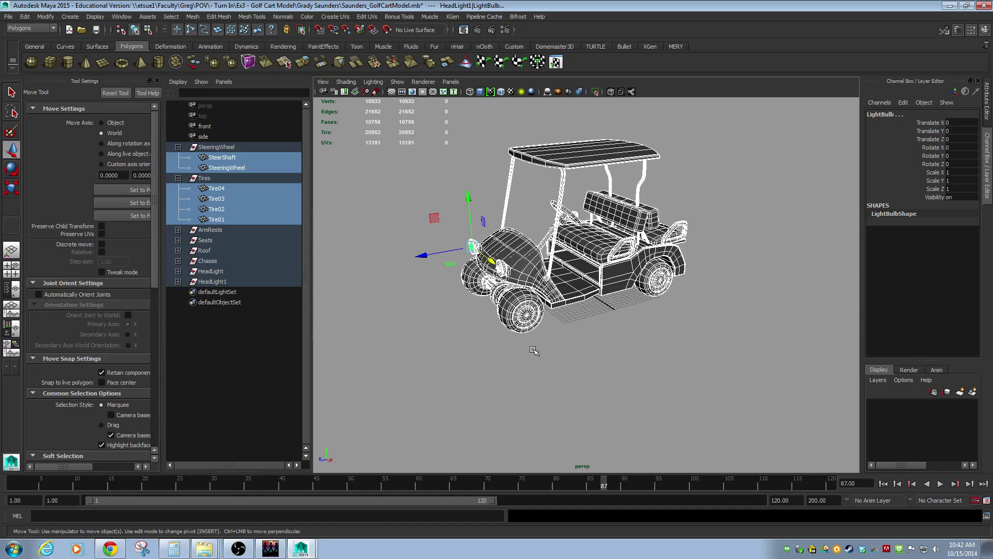
left_click_drag(531, 355, 577, 370, "alt")
right_click_drag(577, 370, 707, 421, "alt")
left_click(705, 421)
left_click_drag(688, 415, 730, 399, "alt")
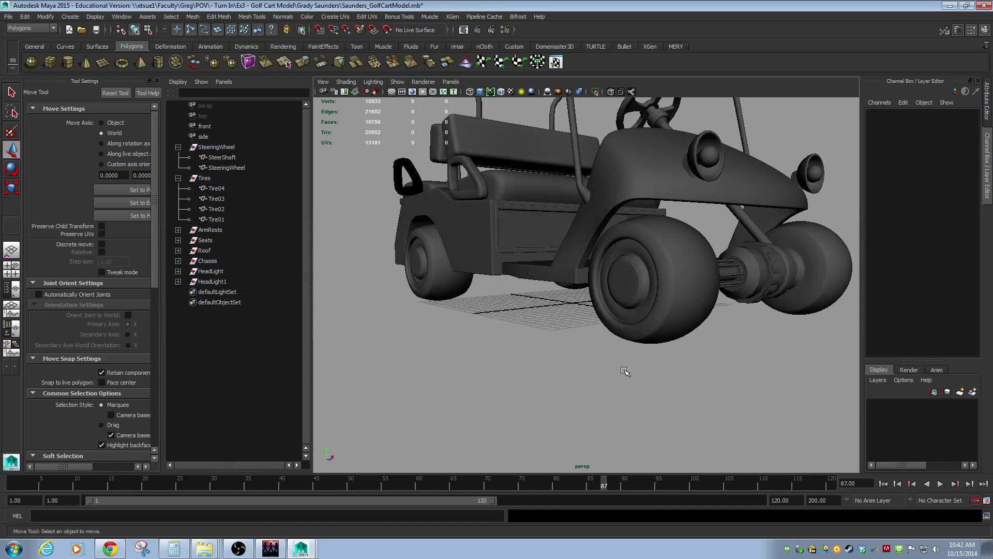
Try reversing the normals of the black rear arm rest, and undo the reversal.
left_click_drag(634, 372, 522, 265, "alt")
left_click(528, 278)
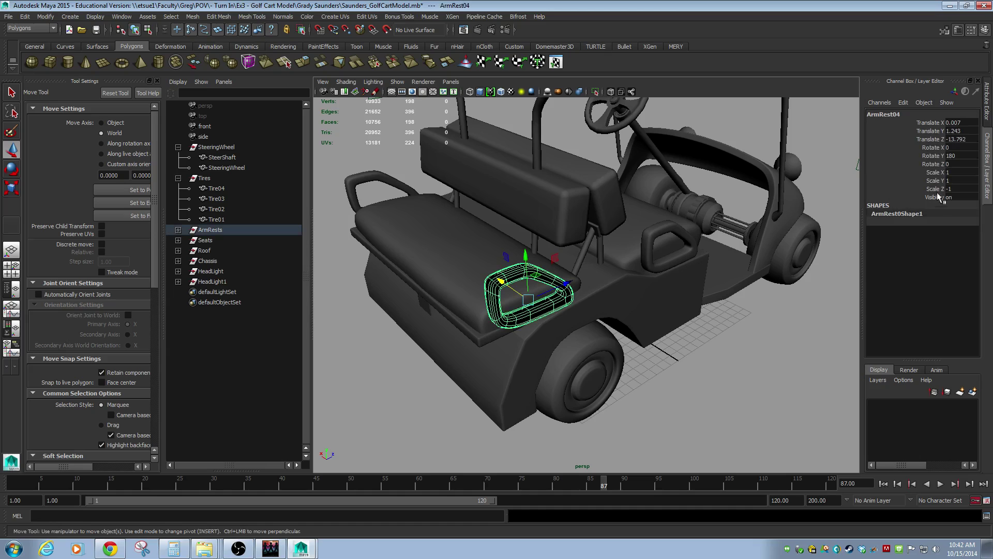
left_click(276, 15)
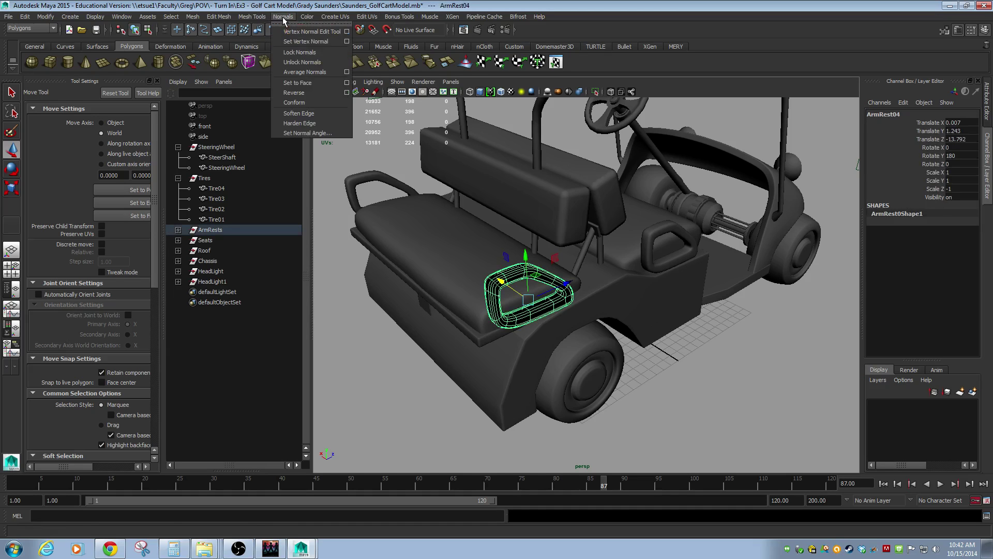
left_click(292, 93)
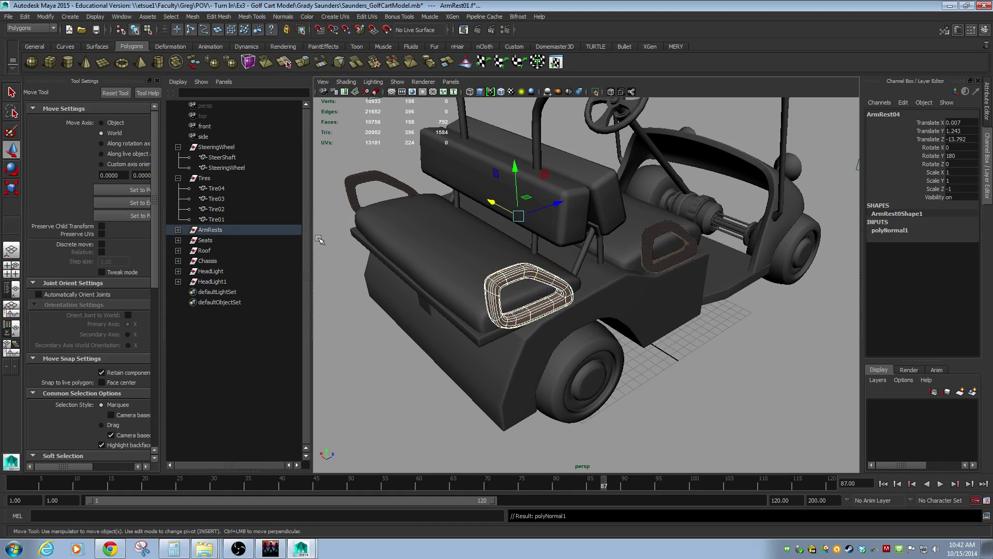
left_click(367, 326)
key("ctrl+z")
key("ctrl+z")
Try moving ArmRest02 and the black rear arm rest away from the seat, undoing each move.
left_click(660, 367)
left_click(376, 175)
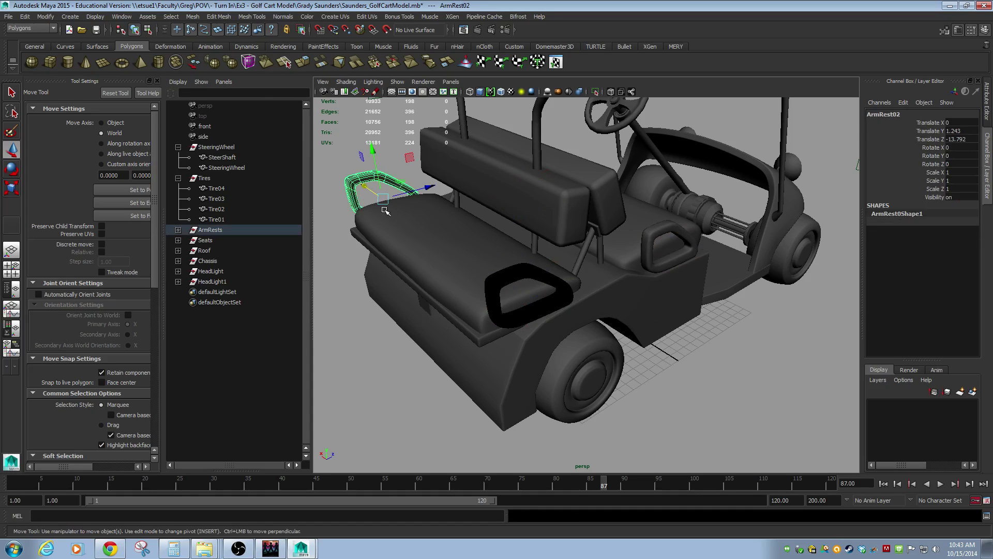
left_click_drag(383, 199, 406, 174)
key("ctrl+z")
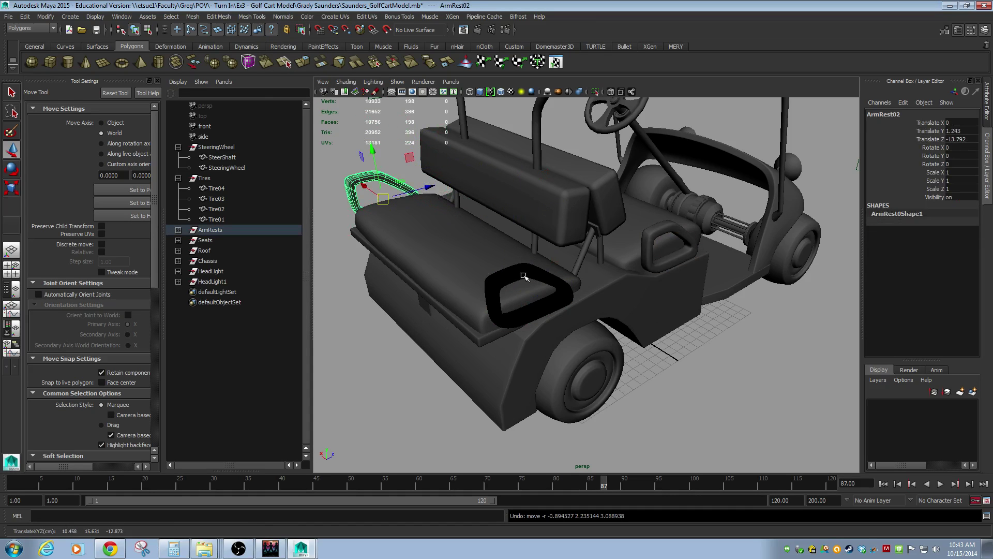
left_click(523, 275)
left_click_drag(528, 268, 446, 303)
key("ctrl+z")
Try moving the black rear arm rest ArmRest04 away from the seat, and undo the move.
left_click(443, 321)
left_click(371, 167)
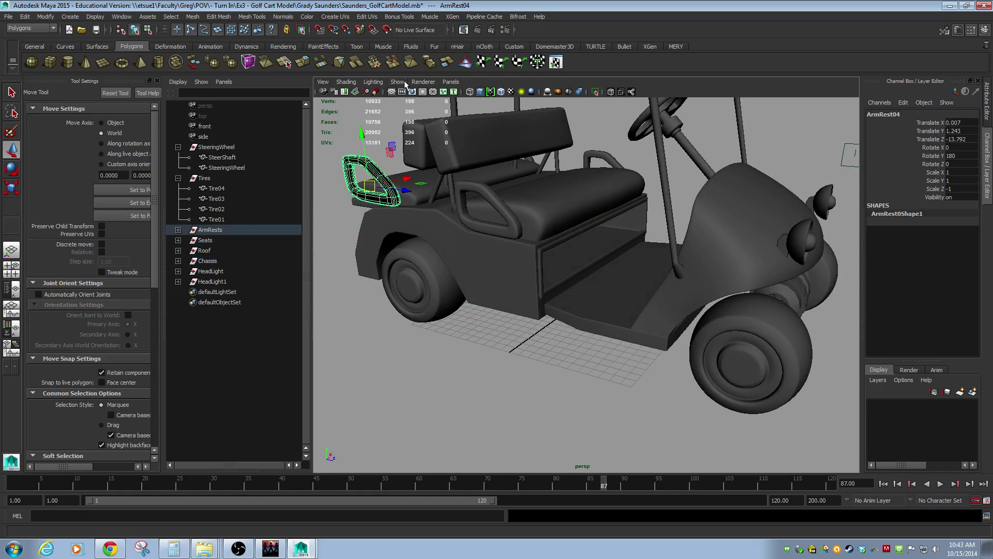
left_click_drag(409, 190, 521, 221)
key("ctrl+z")
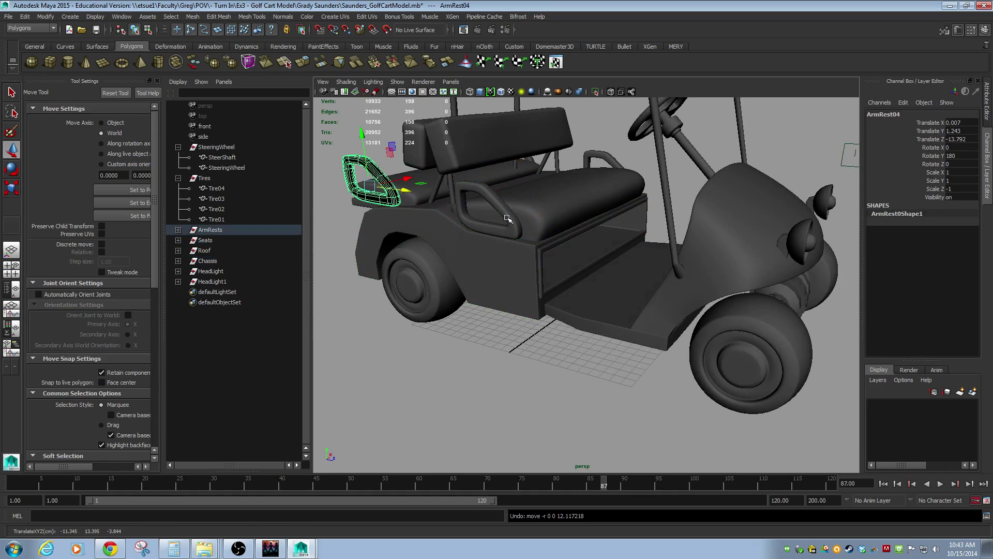
Try moving several vertices of the rear arm rest ArmRest02, and undo the edit.
left_click_drag(389, 242, 535, 280, "alt")
left_click(562, 287)
right_click_drag(562, 287, 531, 284)
left_click_drag(529, 278, 424, 269)
left_click(551, 292)
key("ctrl+z")
left_click_drag(630, 273, 647, 258, "alt")
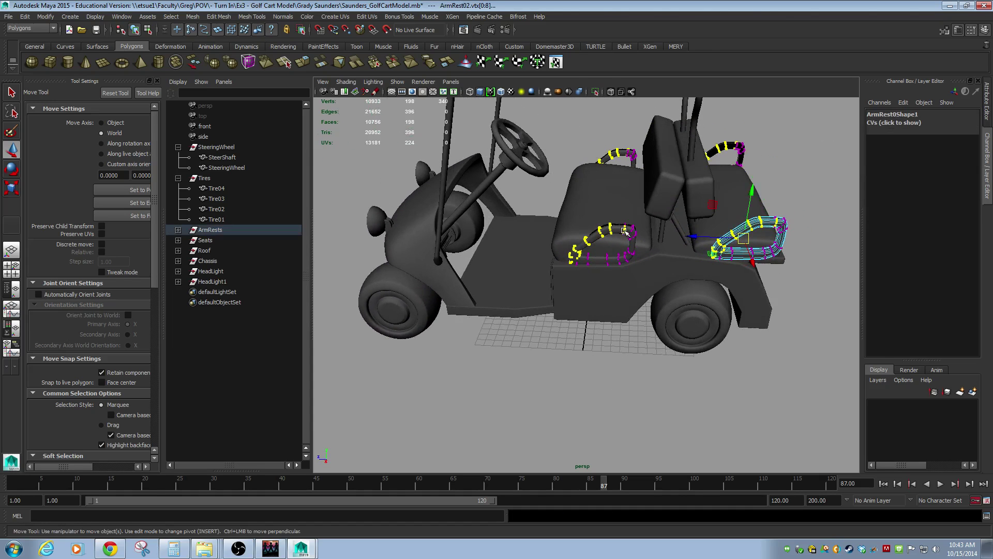
Try moving a group of vertices on the front arm rest ArmRest03, and undo the edit.
left_click(623, 151, "shift")
left_click_drag(596, 129, 645, 167)
key("ctrl+z")
key("ctrl+z")
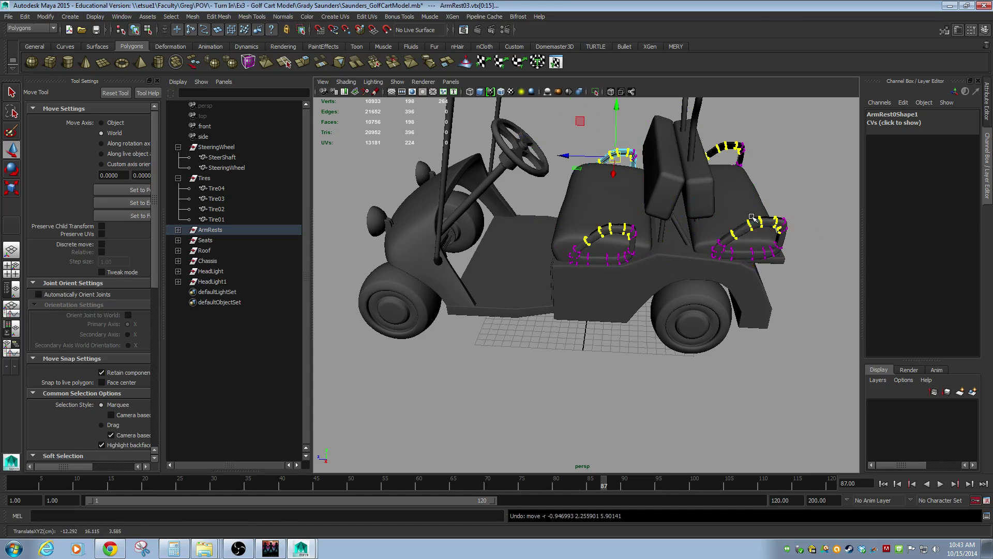
Return to object mode and add the arm rests on both sides of the cart to the selection.
key("F8")
left_click(737, 147, "shift")
left_click(632, 153, "shift")
left_click(617, 228, "shift")
left_click_drag(736, 181, 756, 206)
Try raising a row of vertices on the back seat cushion, and undo the move.
left_click_drag(756, 206, 610, 237, "alt")
right_click_drag(610, 238, 570, 237)
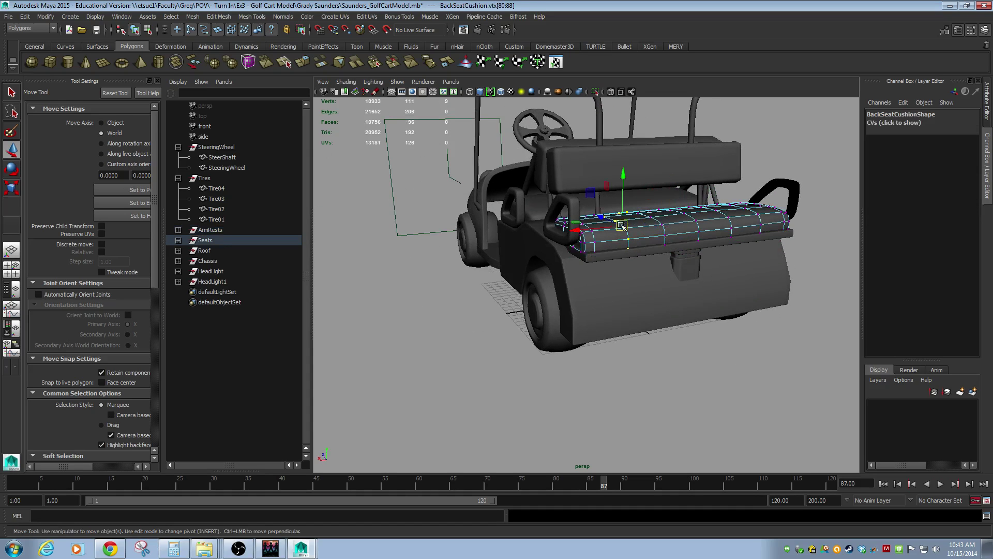
left_click_drag(622, 226, 624, 189)
key("ctrl+z")
Try moving a group of vertices on the hood, and undo the edit.
left_click_drag(548, 237, 682, 243, "alt")
left_click(469, 239)
right_click_drag(479, 248, 421, 248)
left_click_drag(493, 242, 597, 253)
key("ctrl+z")
left_click_drag(612, 197, 496, 196, "alt")
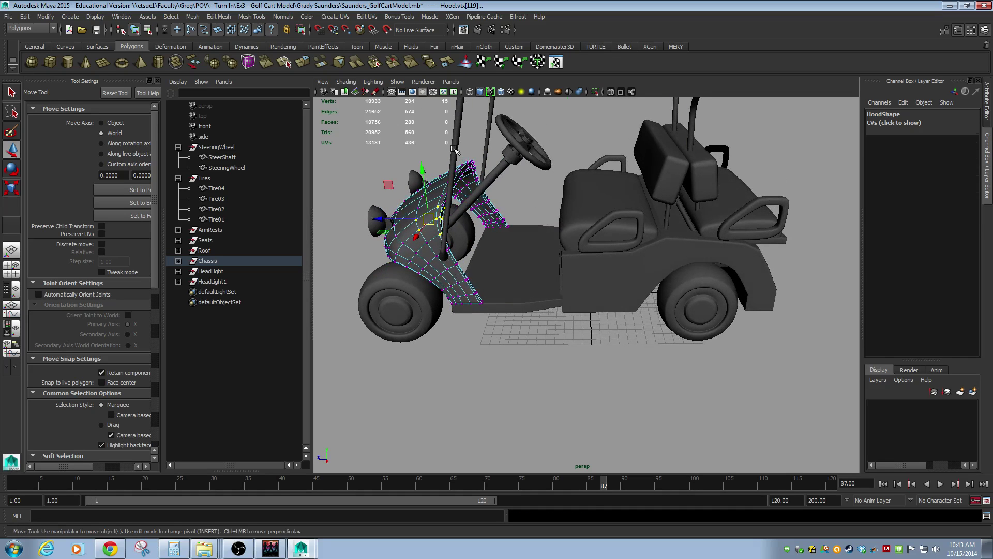
Try moving vertices of the front roof support, and undo the edit.
left_click(454, 149)
right_click_drag(434, 147, 415, 144)
left_click_drag(440, 107, 434, 143)
key("ctrl+z")
Select the four arm rests one at a time to compare their transforms and shape node names.
left_click(613, 213)
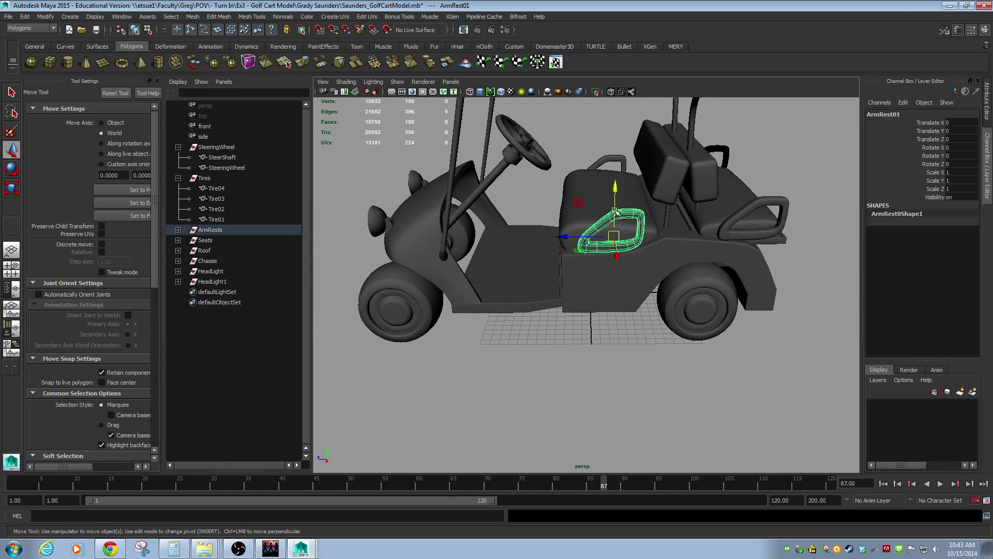
left_click(737, 214)
left_click(720, 148)
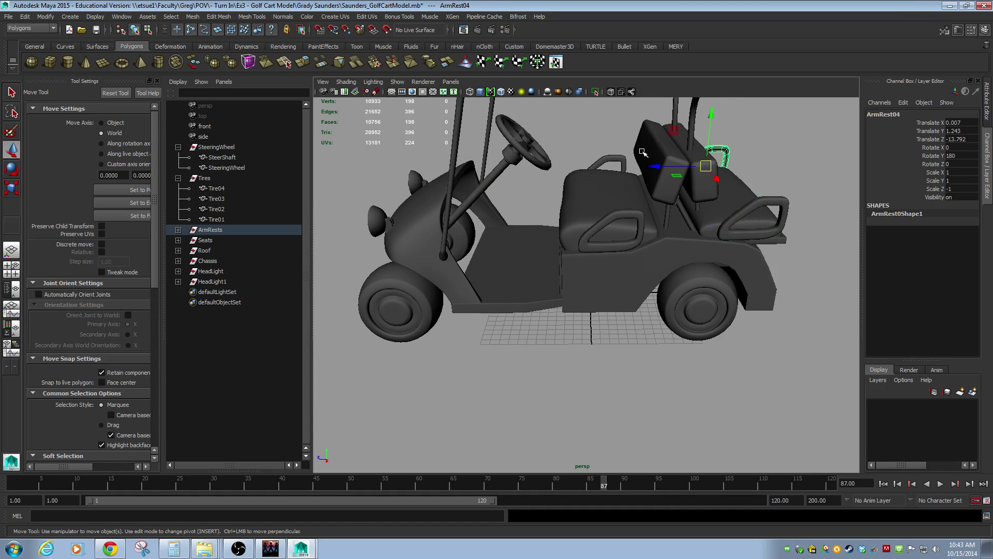
left_click(610, 156)
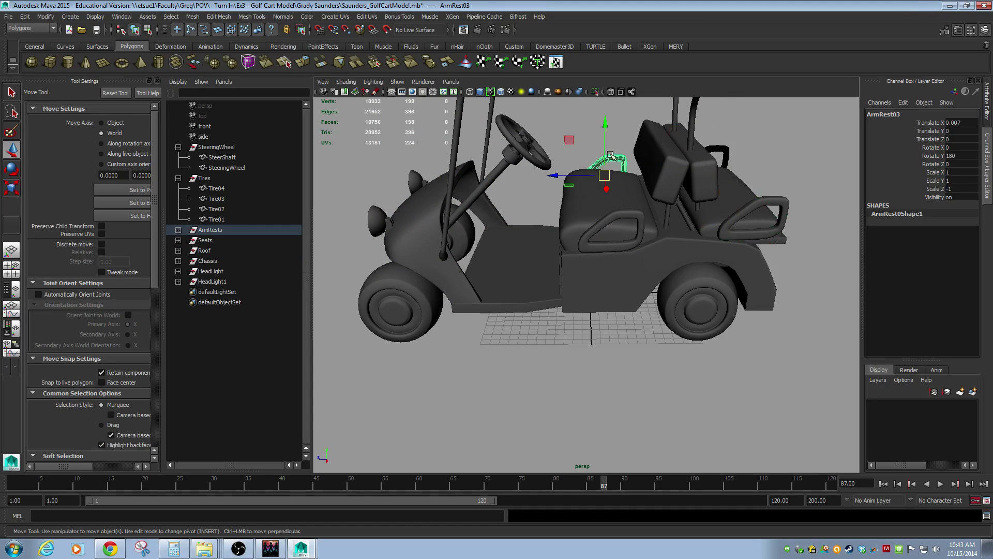
left_click(756, 209)
left_click(623, 160)
left_click(633, 217)
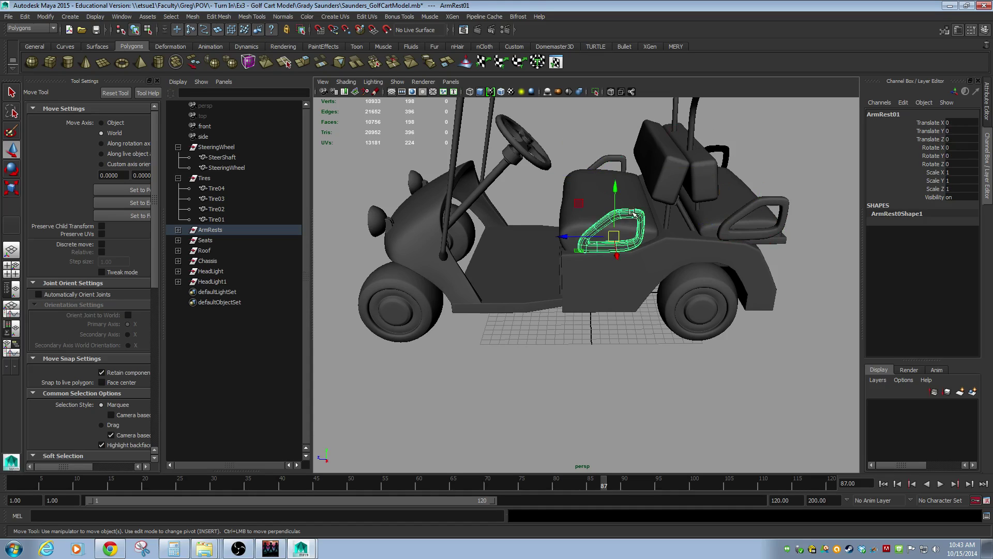
left_click(754, 210)
Select all four arm rests together, starting with the black ArmRest04 and ending with ArmRest02.
left_click(724, 151)
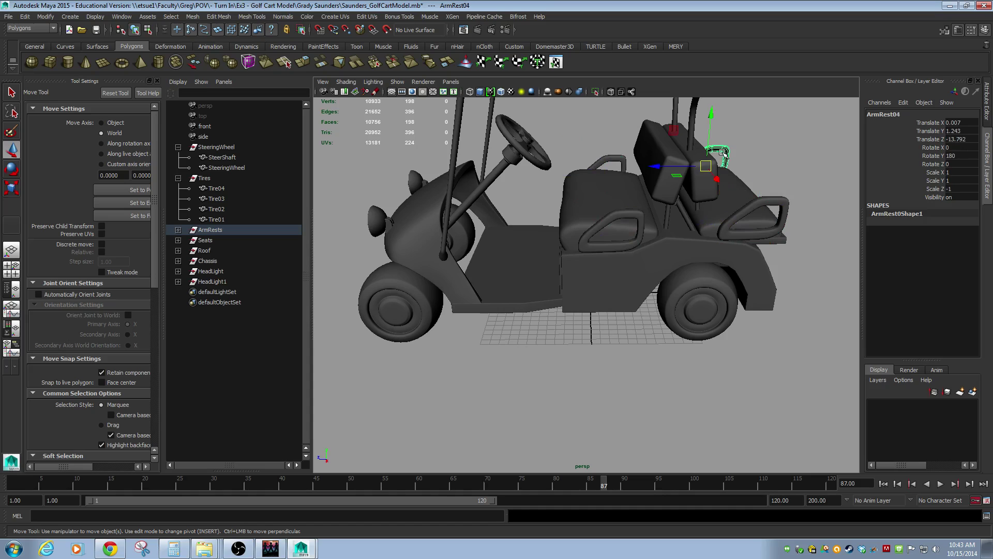
left_click(621, 162, "shift")
left_click(630, 217, "shift")
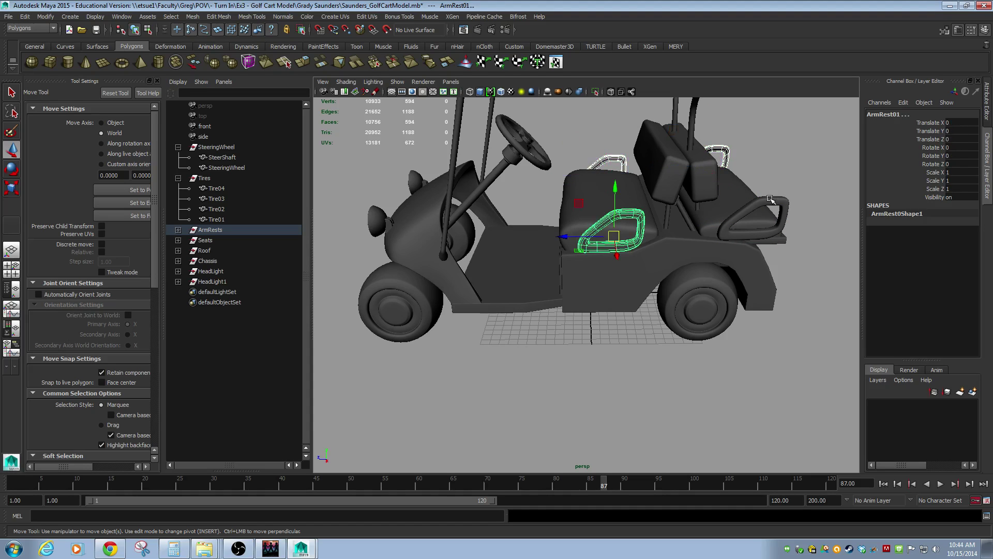
left_click(770, 199, "shift")
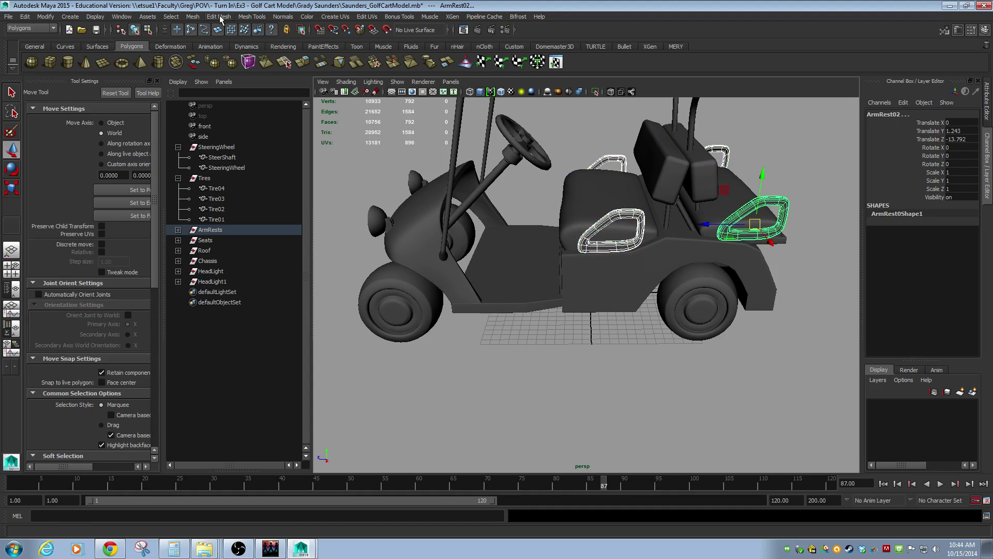
left_click(26, 16)
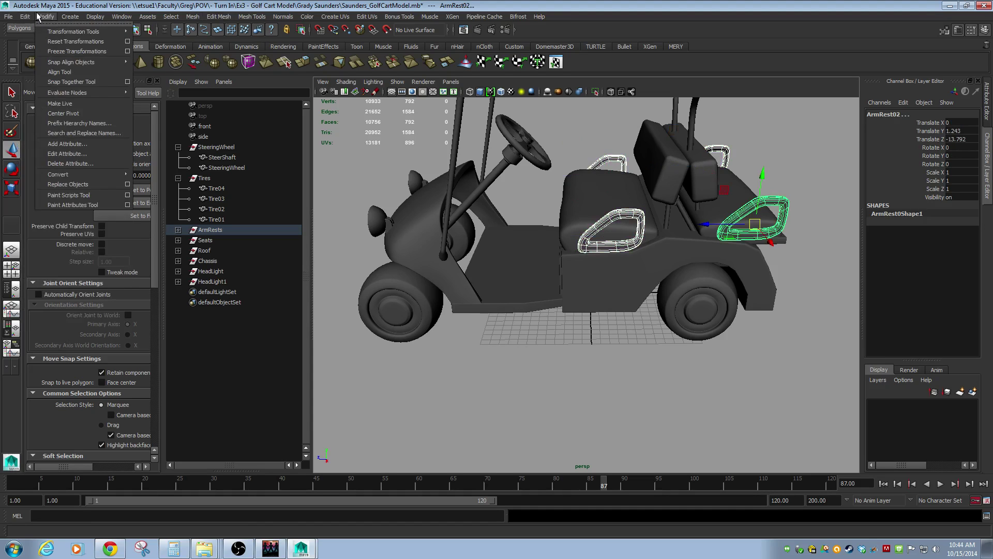
mouse_move(162, 132)
mouse_move(86, 122)
left_click(170, 129)
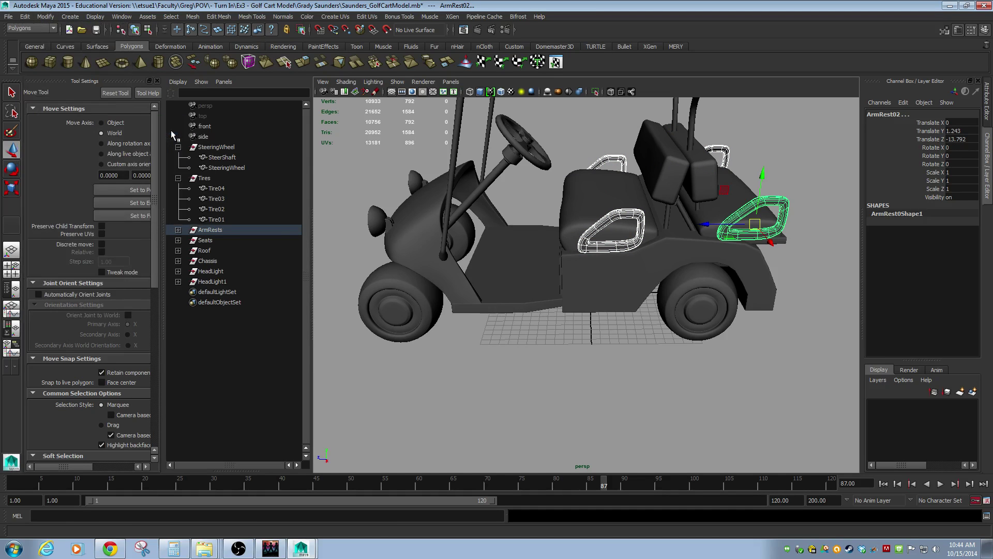
Clear the selection and recheck the shape names of ArmRest01, ArmRest02 and ArmRest04 individually.
left_click(593, 318)
left_click(614, 211)
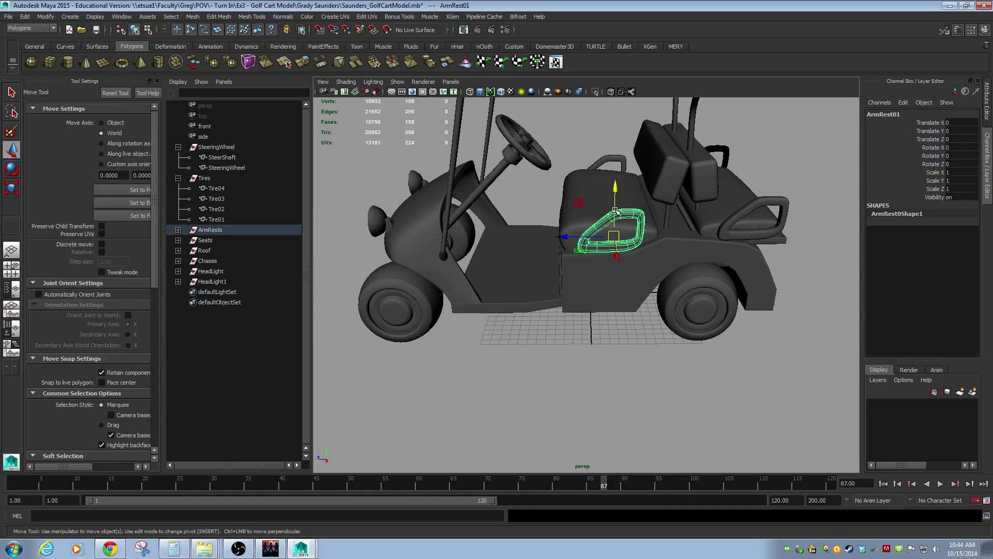
left_click(746, 203)
left_click(721, 148)
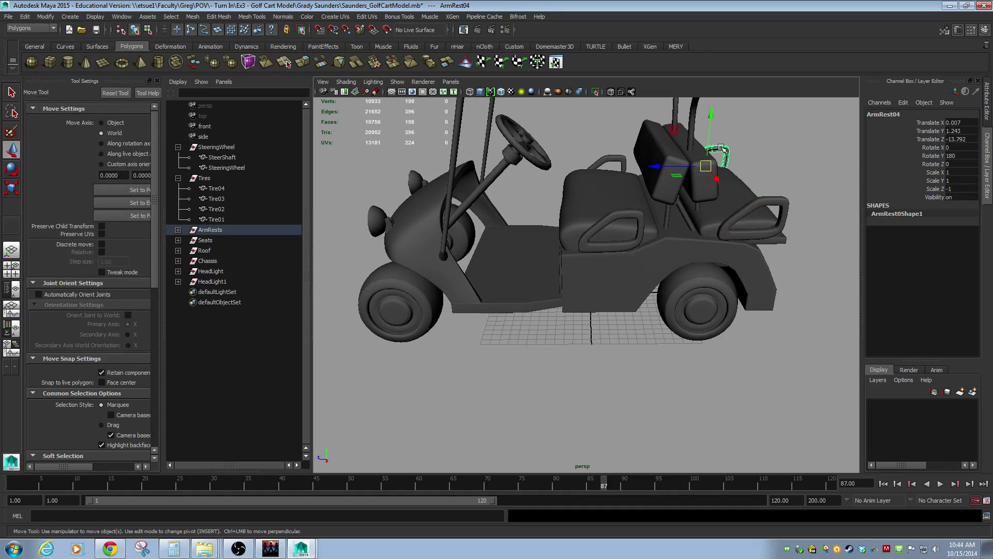
Try moving a group of vertices on the front arm rest ArmRest01, and undo the move.
left_click(613, 213)
right_click_drag(611, 213, 576, 213)
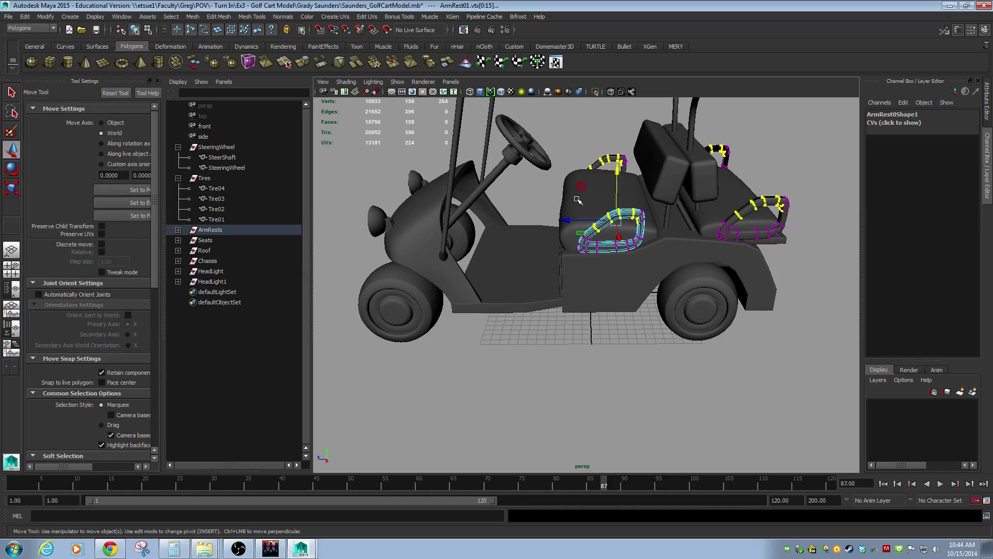
left_click_drag(576, 198, 546, 213)
key("ctrl+z")
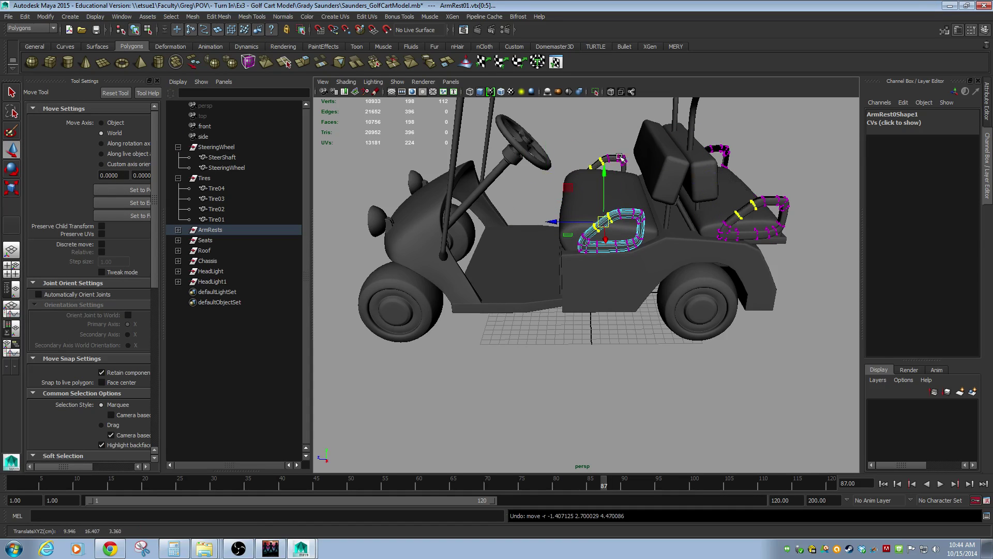
Return to object mode and check the shape node of each arm rest in turn.
key("F8")
left_click(618, 158)
left_click(615, 214)
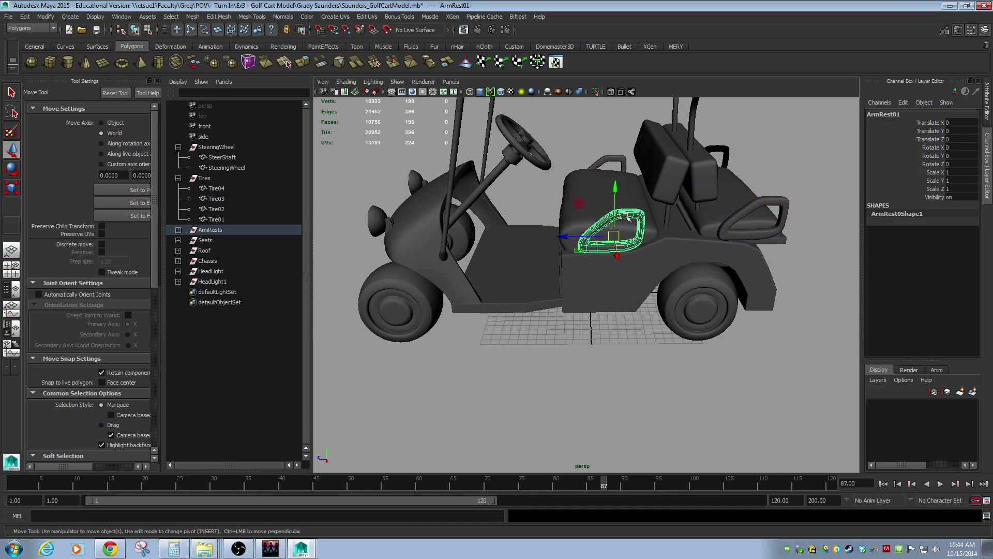
left_click(762, 202)
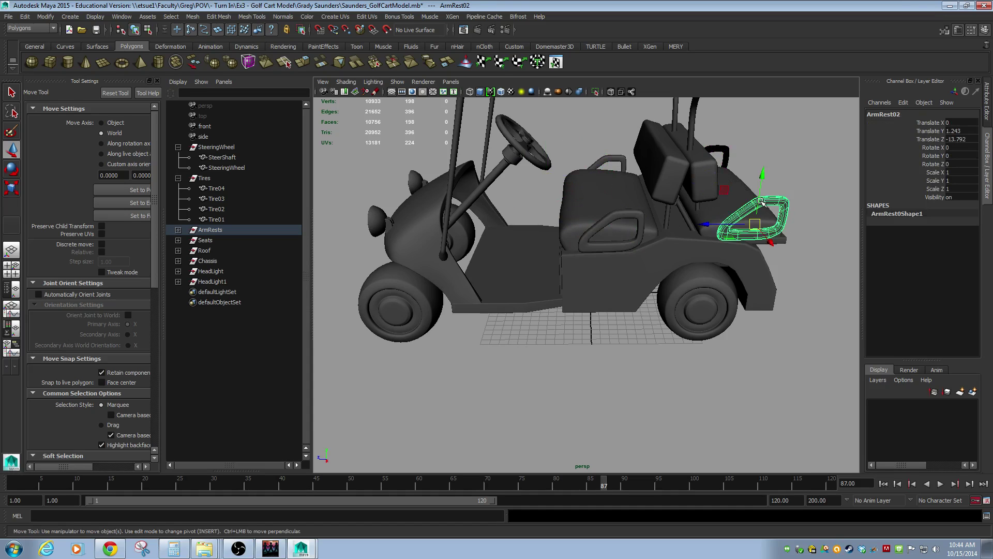
left_click(729, 150)
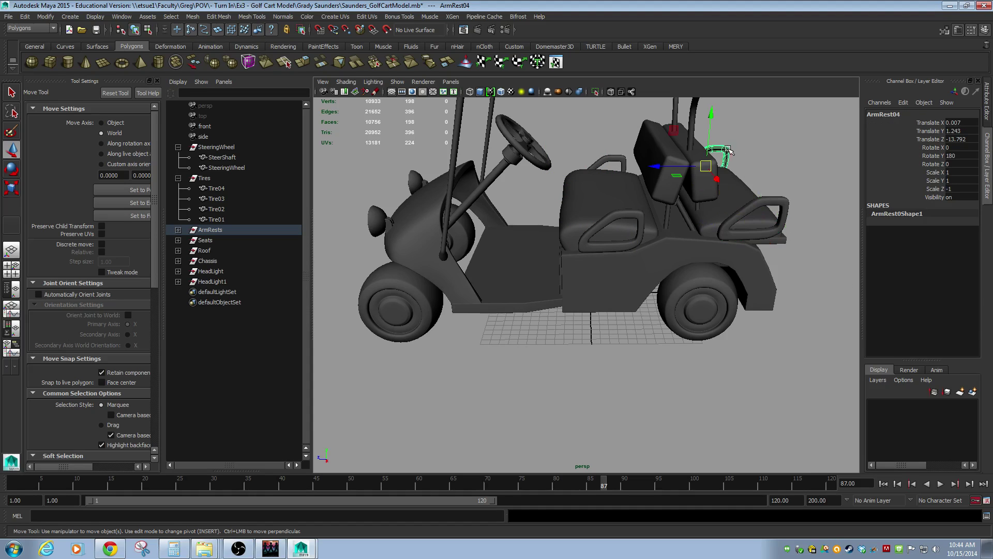
Delete the arm rests ArmRest02, ArmRest03 and ArmRest04, keeping only ArmRest01.
left_click(619, 158)
left_click(725, 155, "shift")
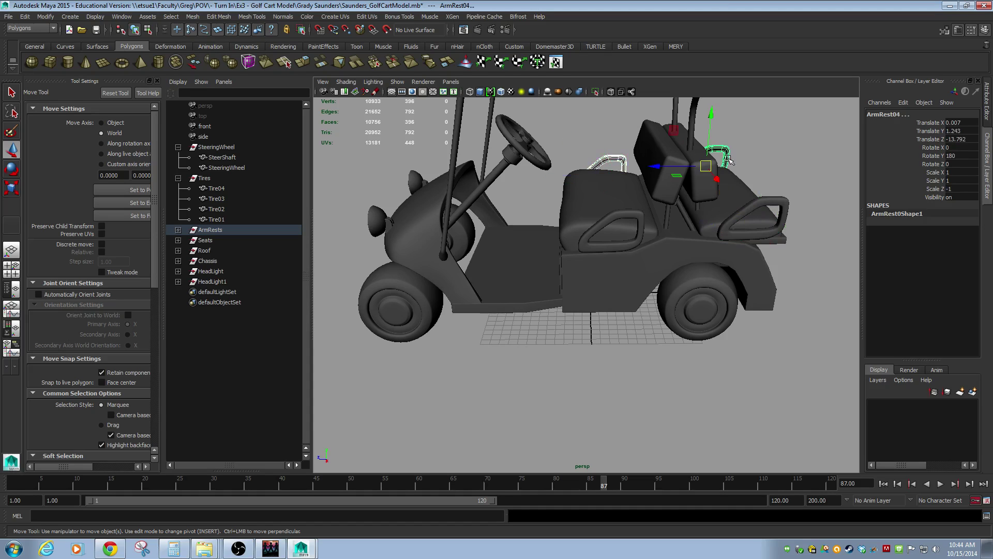
left_click(786, 202, "shift")
key("Delete")
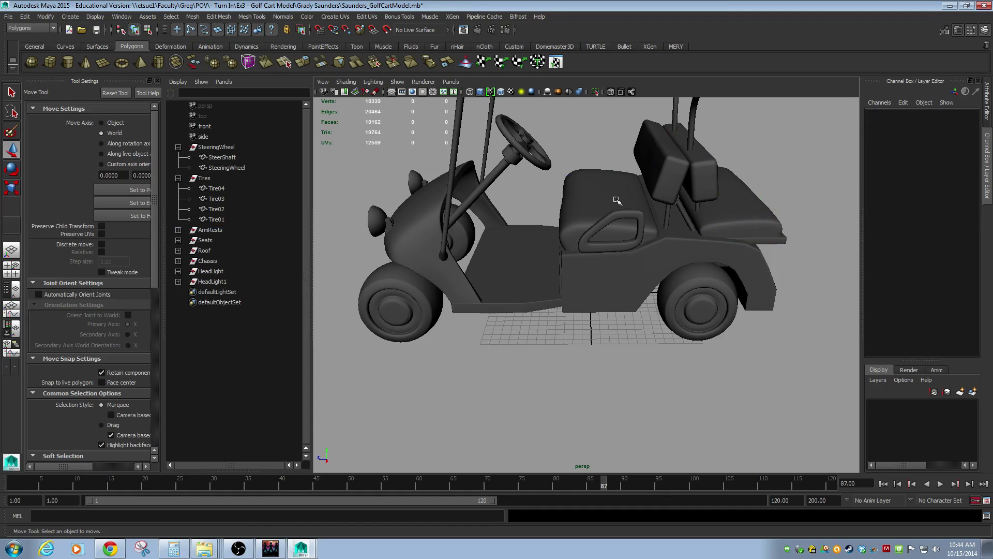
Inspect the cart with only ArmRest01 in place, and undo the deletion of the other three arm rests.
left_click(636, 217)
left_click_drag(650, 243, 338, 200, "alt")
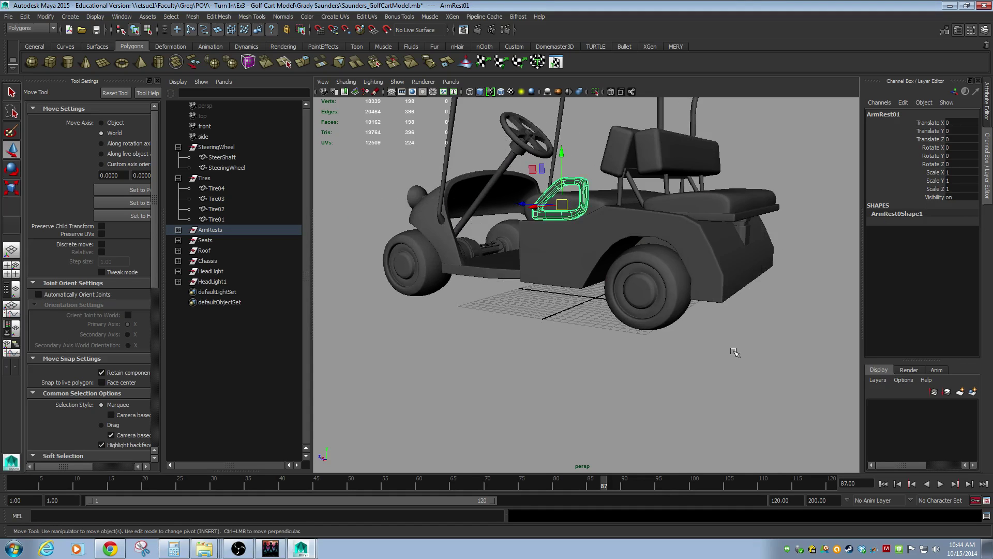
left_click_drag(608, 260, 358, 209, "alt")
key("ctrl+z")
key("ctrl+z")
Select each arm rest individually from the cart's opposite side to compare their shape nodes.
left_click(424, 228)
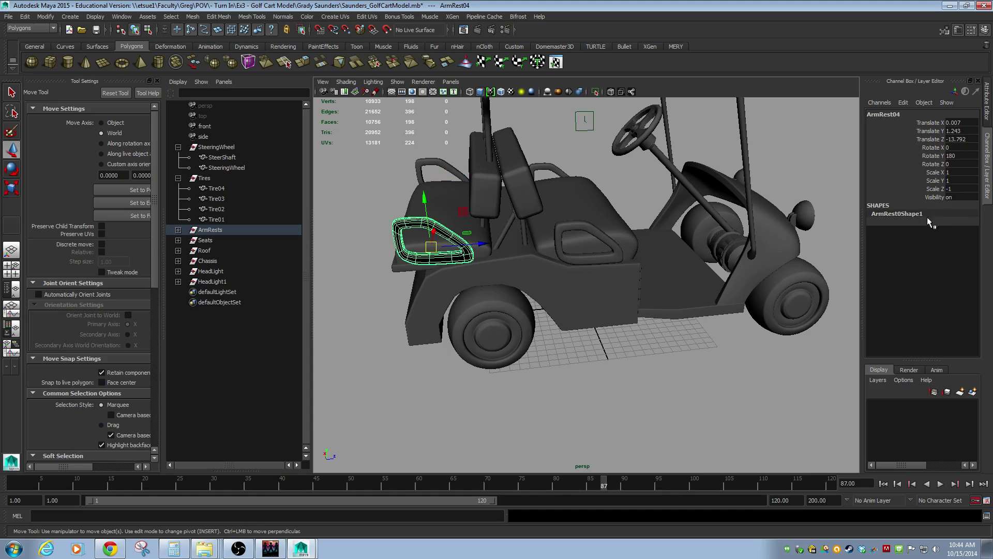
left_click(454, 165)
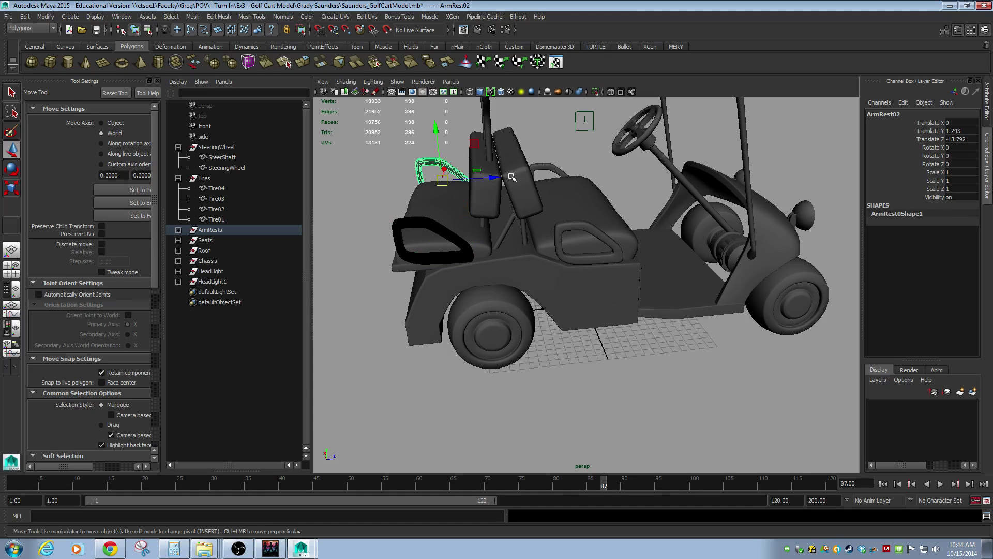
left_click(550, 167)
left_click(582, 228)
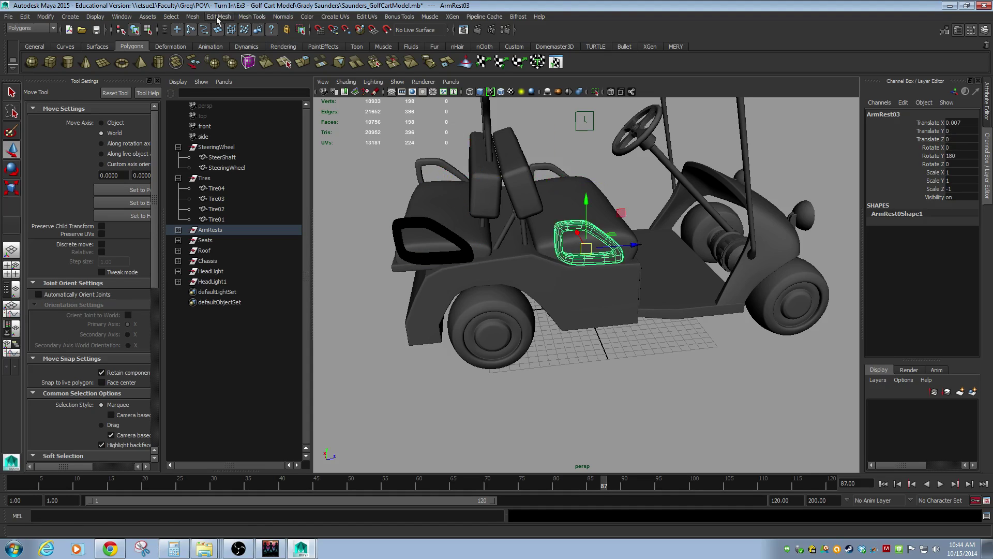
Select all four arm rests and open the Node Editor in a maximized window.
left_click(550, 172, "shift")
left_click(445, 164, "shift")
left_click(422, 219, "shift")
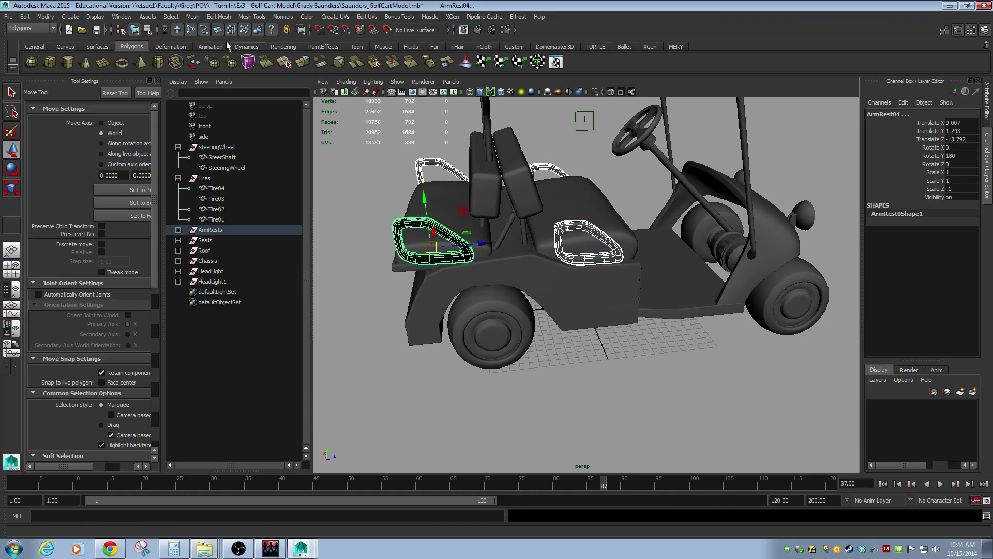
left_click(129, 17)
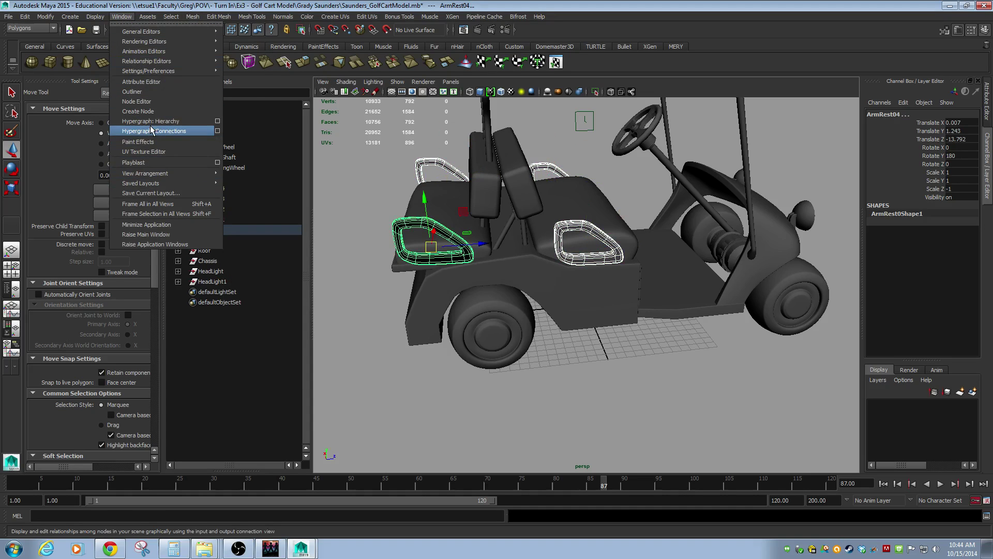
left_click(155, 103)
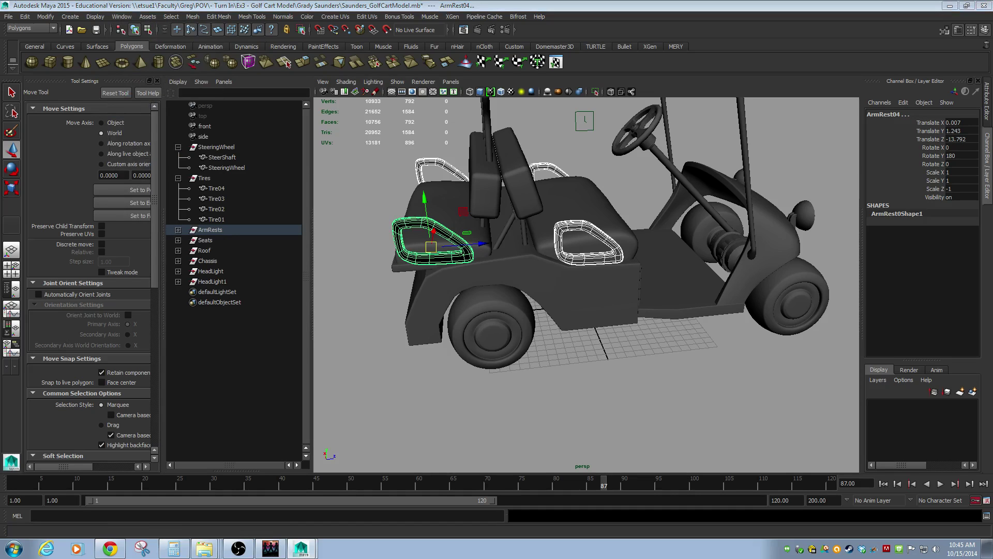
left_click_drag(548, 10, 509, 72)
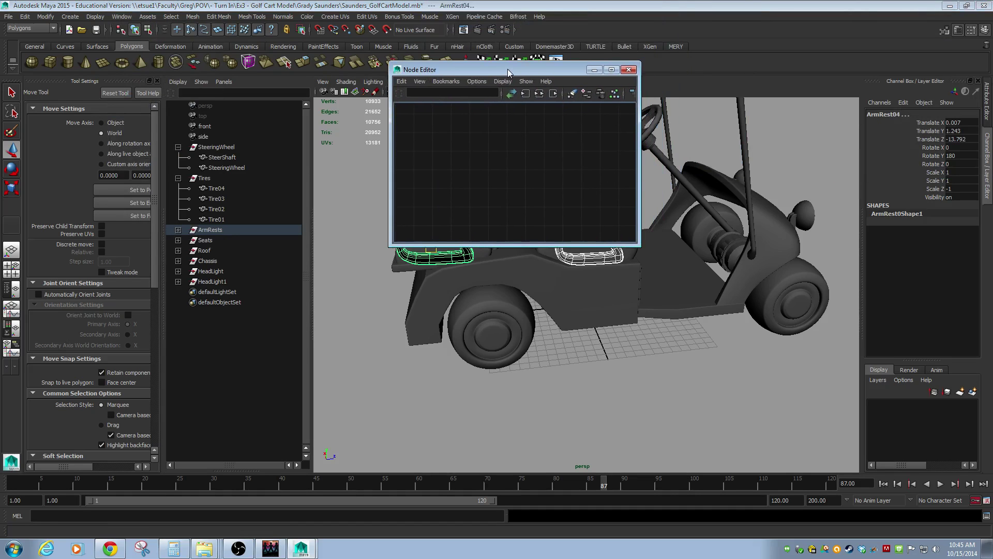
left_click(612, 70)
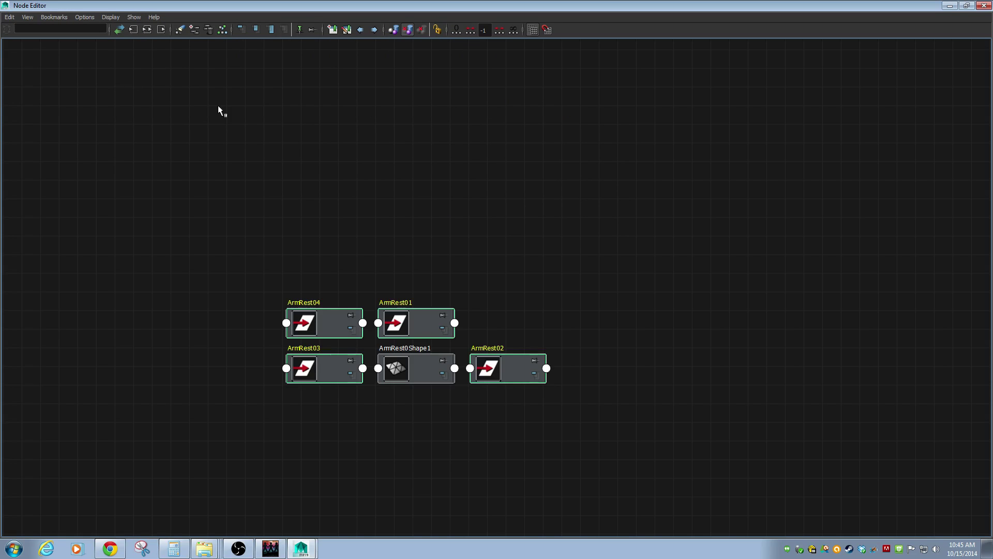
Graph the output connections of the selected arm rests, followed by their input connections.
left_click(163, 29)
mouse_move(370, 372)
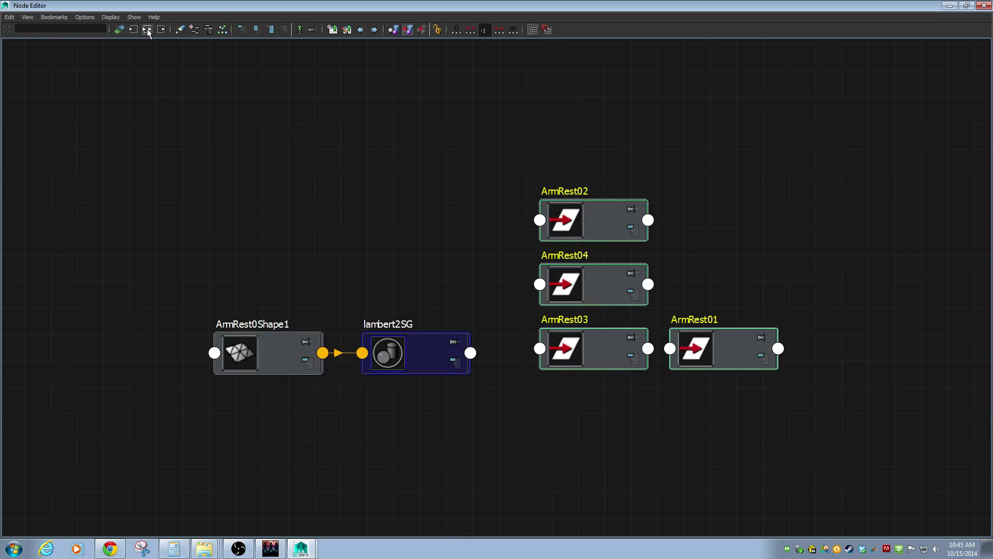
left_click(130, 29)
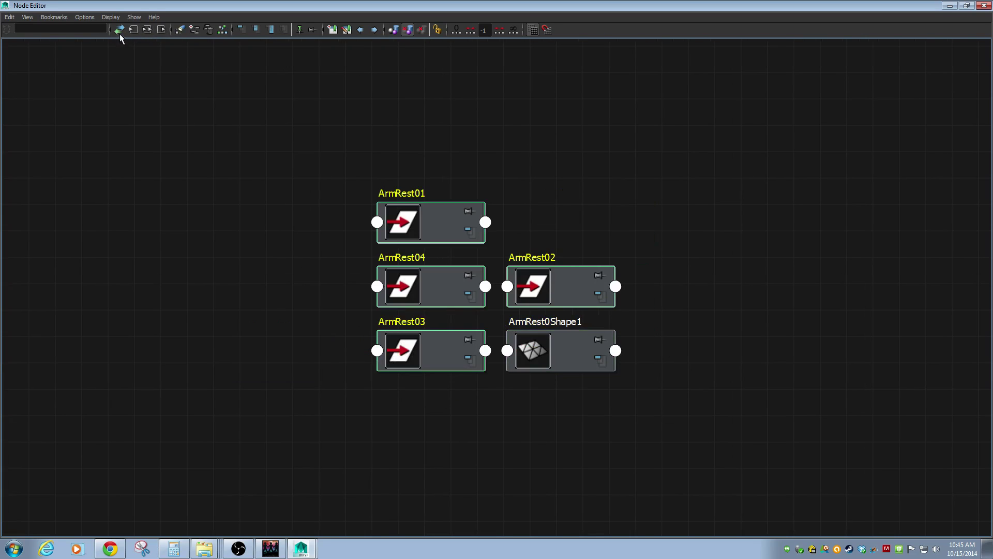
Graph the arm rests' input and output connections, and select the four ArmRest transform nodes in the graph.
left_click(146, 30)
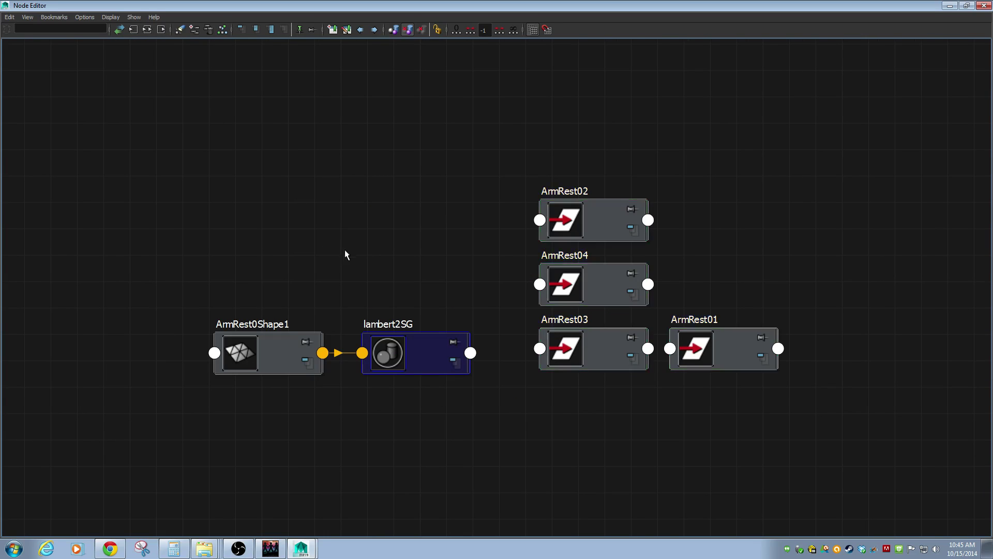
left_click(601, 355)
left_click(752, 362)
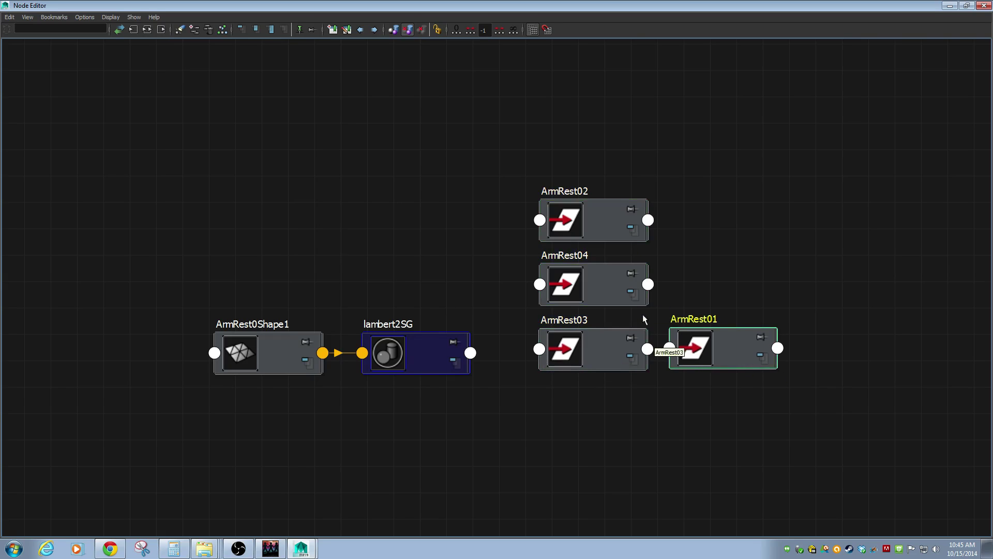
left_click_drag(566, 153, 777, 402)
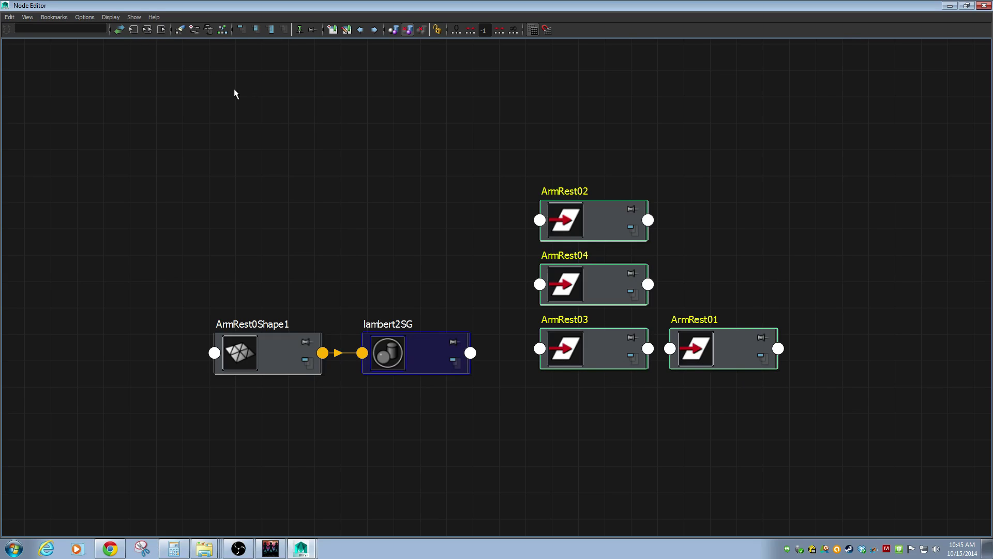
Graph only the input connections of the selected arm rests, and select the ArmRest0Shape1 node.
left_click(135, 30)
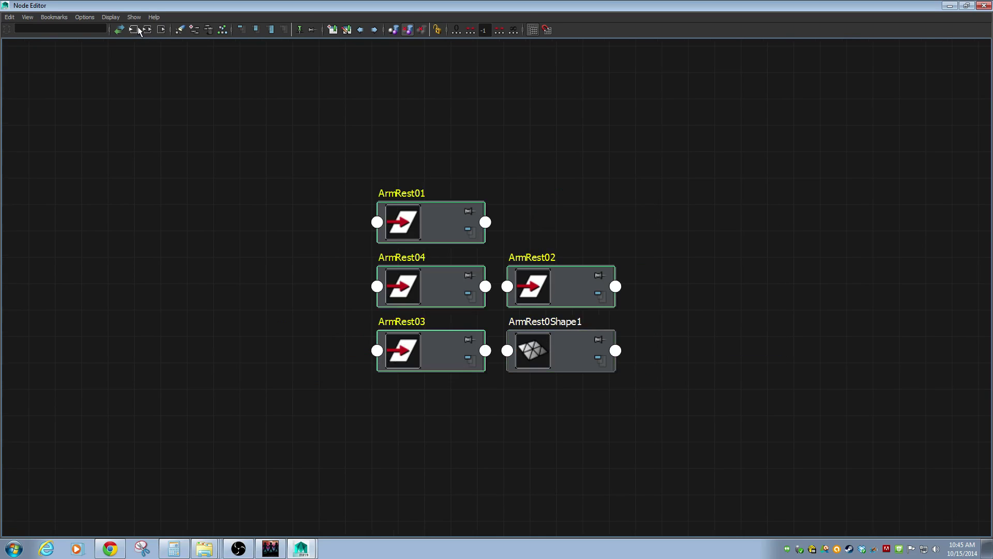
left_click(533, 362)
left_click(571, 373)
left_click(566, 370)
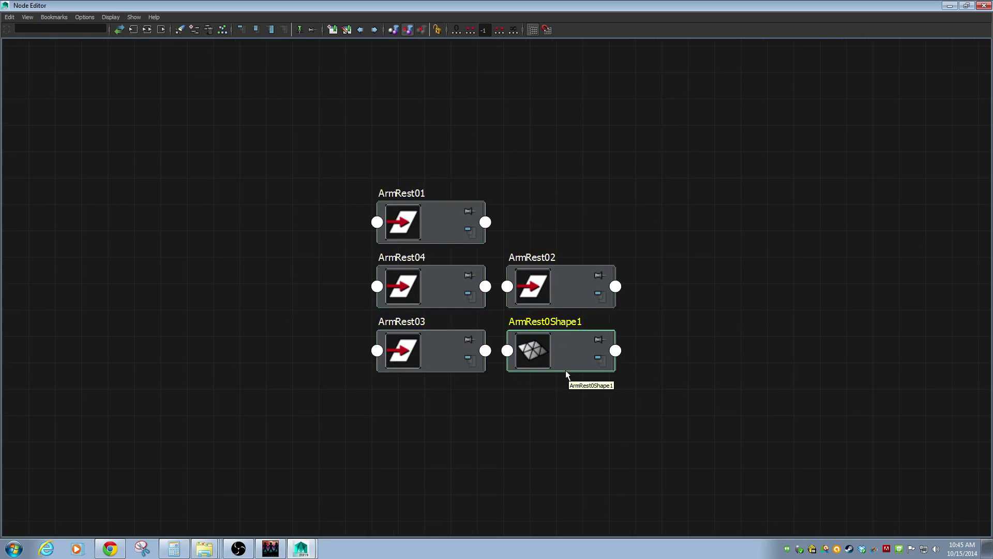
Restore the Node Editor to a small floating window and place it beside the cart's arm rests.
left_click(967, 5)
left_click_drag(502, 73, 715, 55)
scroll(765, 146, "down", 5)
middle_click_drag(768, 153, 660, 134, "alt")
right_click_drag(703, 153, 791, 150, "alt")
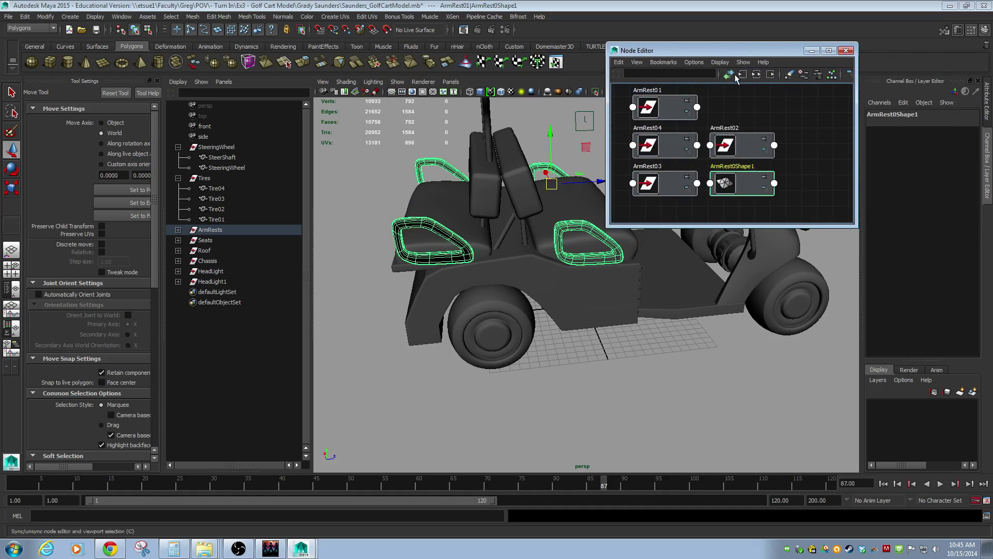
Select all four arm rests on the cart and graph their input and output connections.
left_click(581, 223)
left_click(544, 167, "shift")
left_click(452, 163, "shift")
left_click(425, 222, "shift")
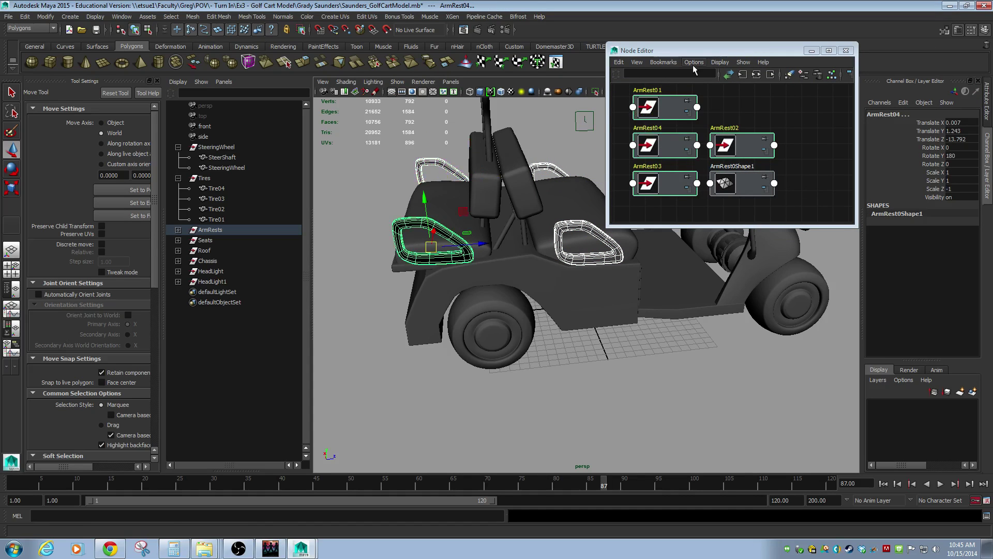
left_click(757, 75)
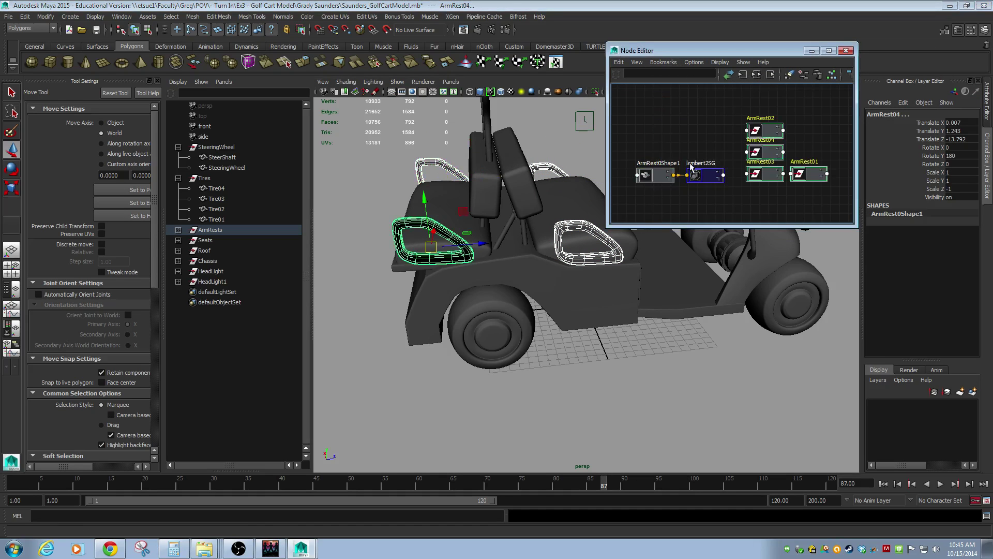
Move the ArmRest0Shape1 node apart in the graph, try deleting it, and undo the deletion.
left_click(653, 177)
left_click_drag(655, 181, 655, 150)
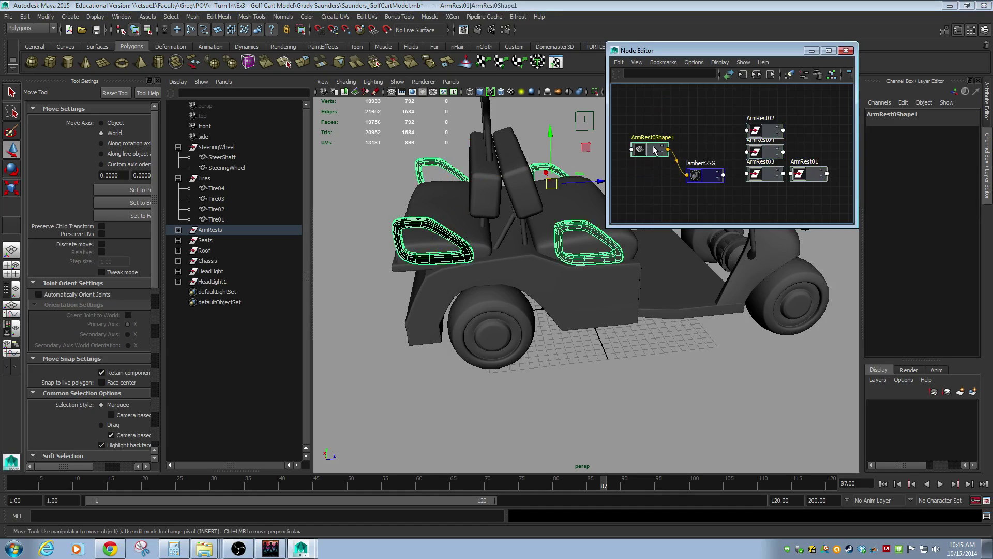
left_click(708, 125)
left_click(650, 147)
key("Delete")
key("ctrl+z")
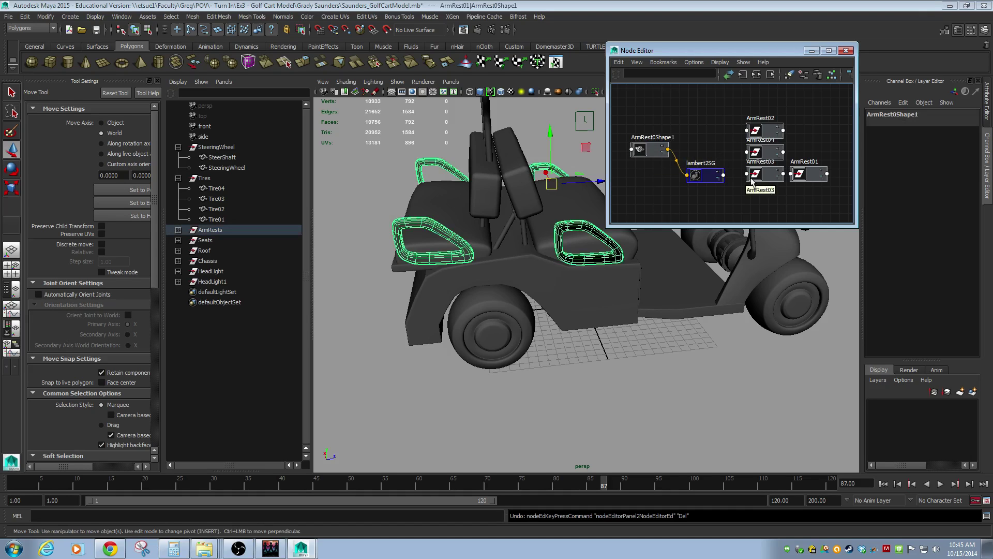
Try deleting the ArmRest transform nodes from the graph, undo it, and reselect ArmRest0Shape1.
left_click_drag(823, 206, 759, 118)
key("Delete")
key("ctrl+z")
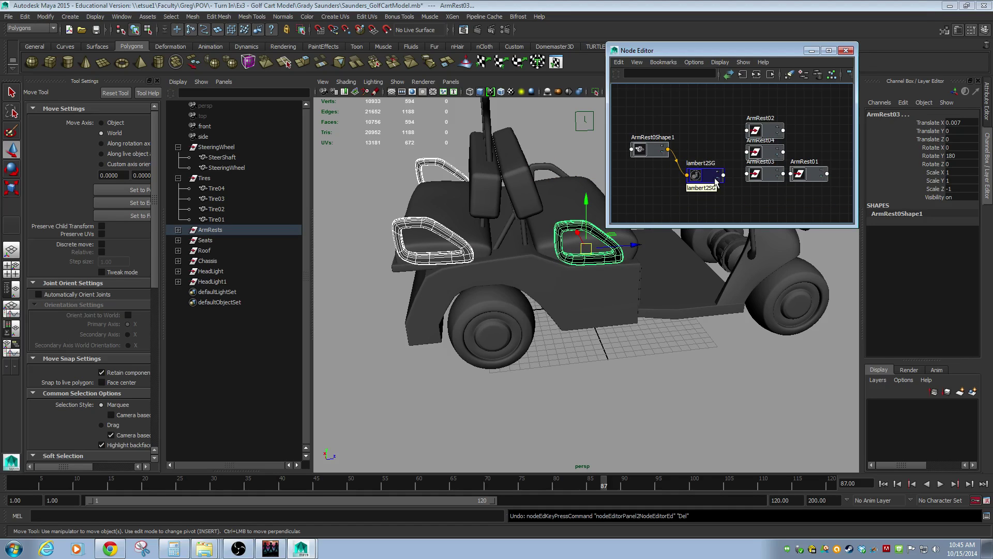
left_click(652, 153)
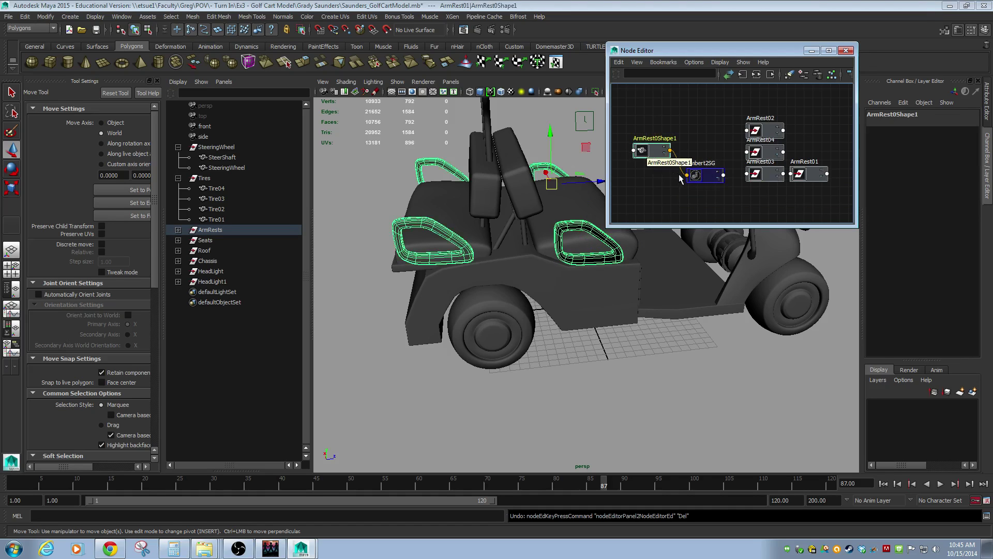
Select three arm rests together, clear the selection, and examine ArmRest03 on its own up close.
left_click(420, 137)
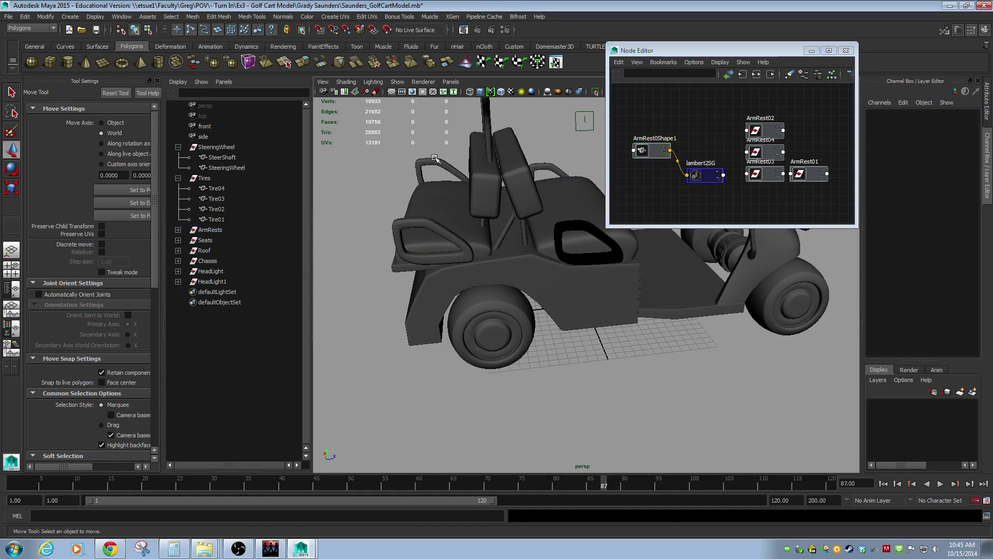
left_click(434, 167)
left_click(422, 216, "shift")
left_click(569, 231, "shift")
mouse_move(505, 217)
left_mouse_down("alt")
mouse_move(440, 213)
mouse_move(487, 210)
left_mouse_up("alt")
left_click(347, 155)
left_click(558, 228)
right_click_drag(557, 229, 579, 248, "alt")
middle_click_drag(579, 248, 486, 313, "alt")
left_click_drag(486, 312, 470, 251, "alt")
right_click_drag(471, 251, 451, 260, "alt")
left_click_drag(450, 259, 375, 263, "alt")
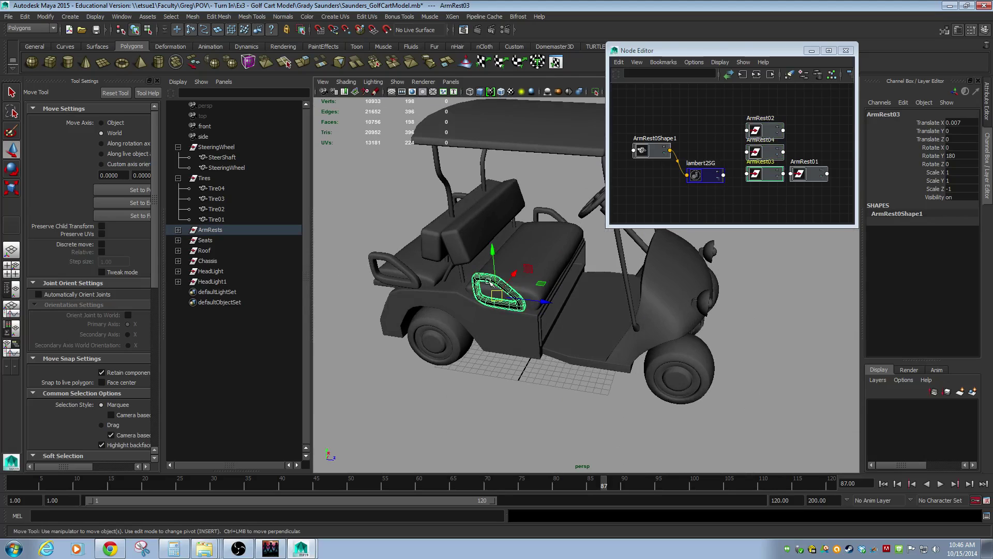
scroll(436, 314, "up", 5)
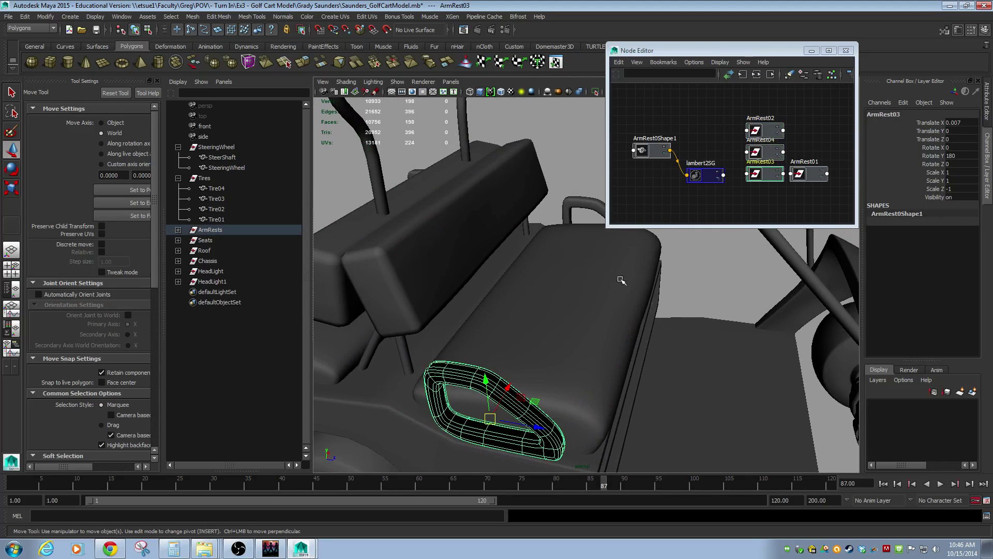
Select ArmRest01, close the Node Editor, and display the arm rest's face normals for a close look.
left_click(598, 205)
left_click(846, 50)
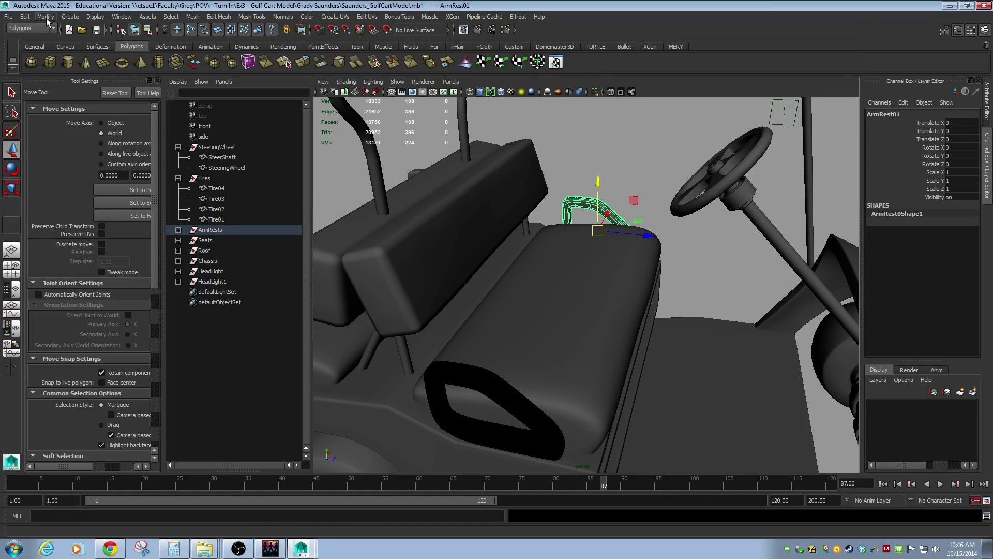
left_click(95, 17)
mouse_move(135, 124)
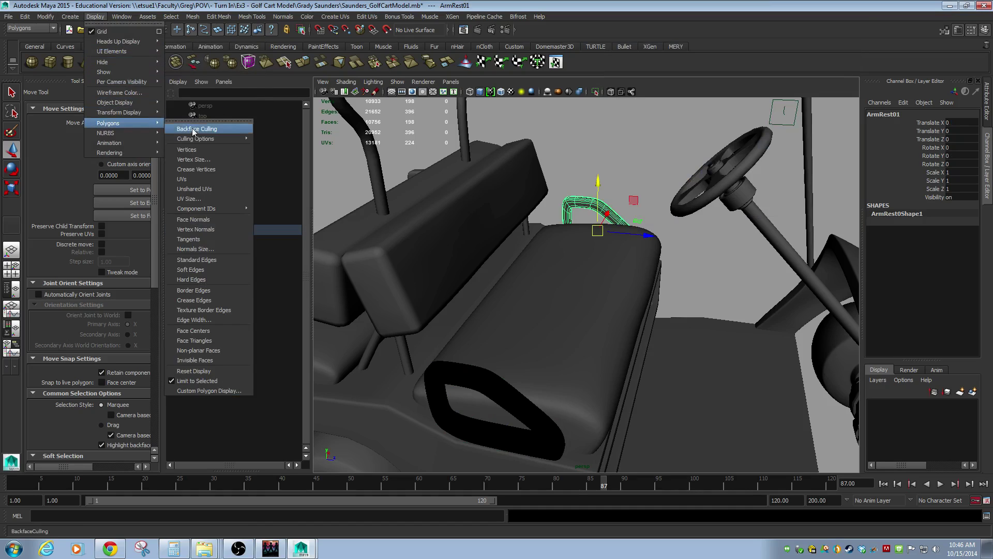
left_click(193, 219)
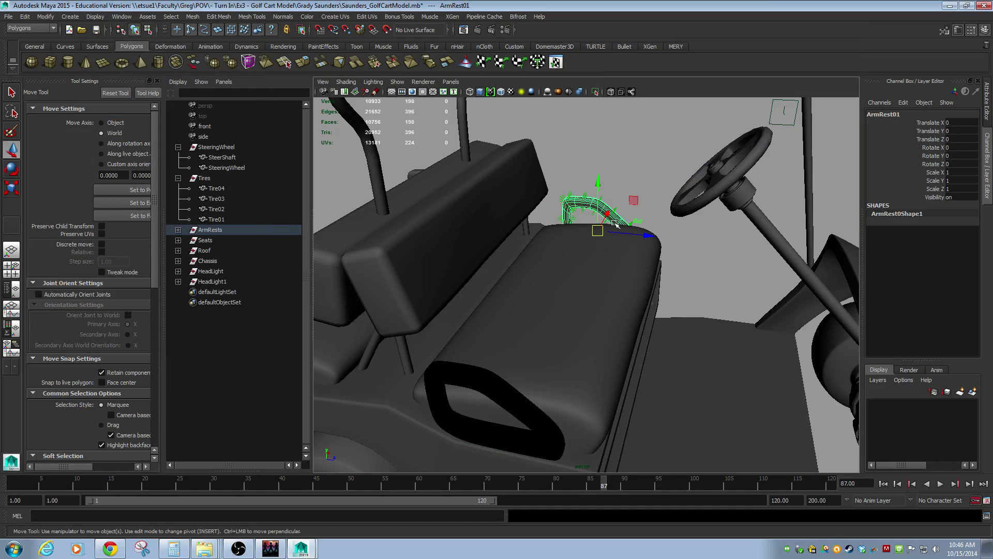
left_click_drag(651, 232, 460, 237, "alt")
right_click_drag(459, 237, 688, 275, "alt")
middle_click_drag(569, 217, 534, 347, "alt")
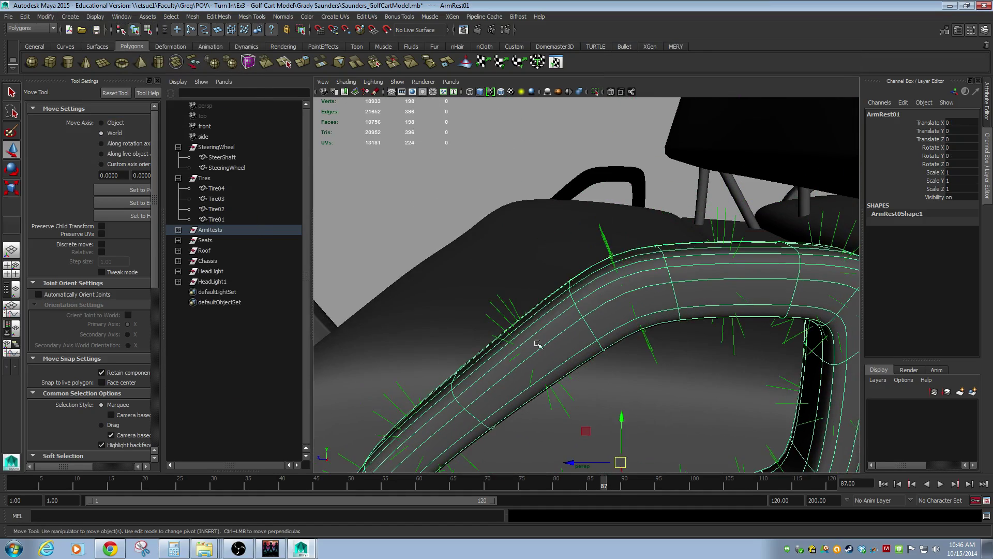
Select ArmRest03 and examine its face normals in comparison with those of ArmRest01.
left_click_drag(603, 337, 578, 334, "alt")
left_click_drag(377, 219, 398, 227, "alt")
left_click(589, 142)
left_click_drag(559, 151, 694, 204, "alt")
right_click_drag(423, 196, 765, 232, "alt")
left_click_drag(764, 232, 446, 240, "alt")
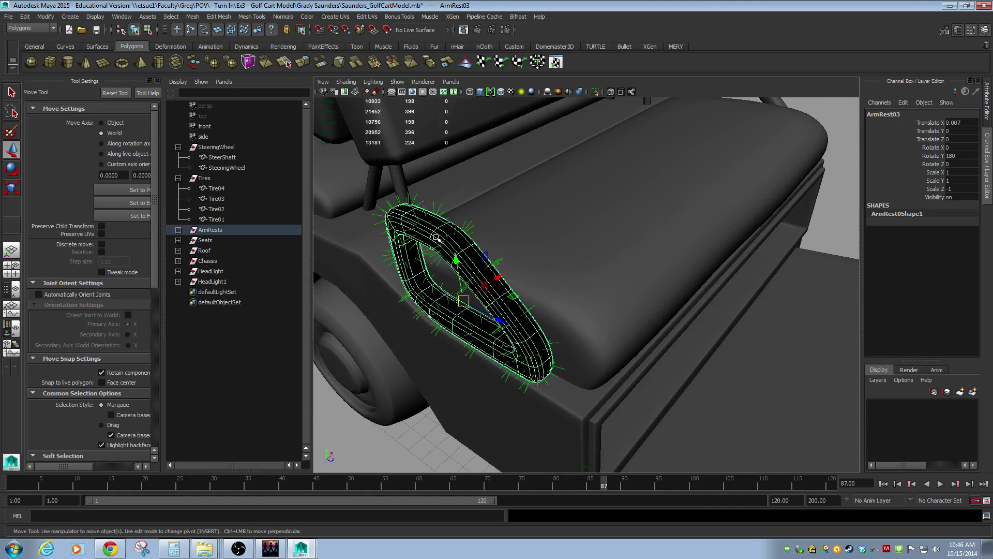
Try a Scale Z of 1 on ArmRest03, inspect its shape and normals, and undo the change.
left_click(961, 189)
type("1")
key("Return")
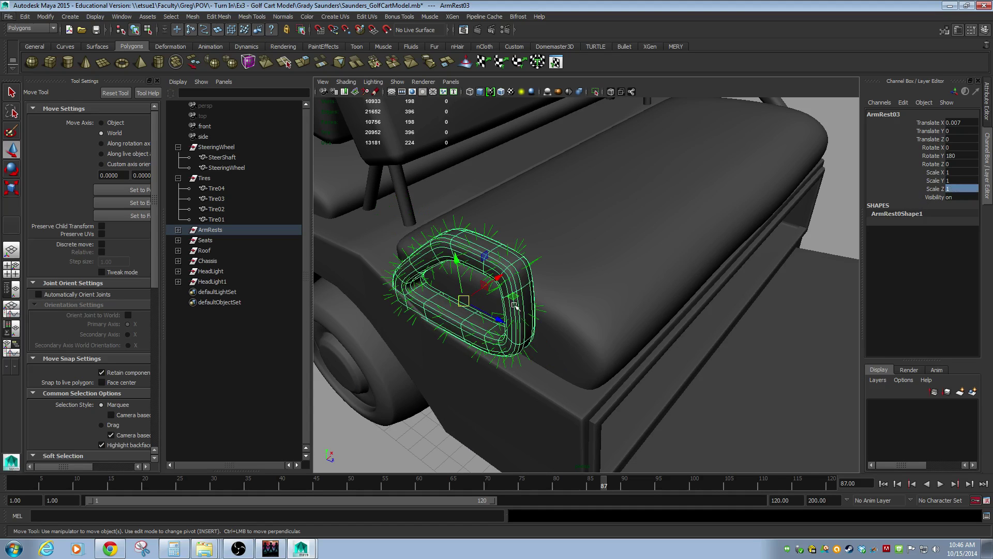
left_click_drag(514, 309, 502, 351, "alt")
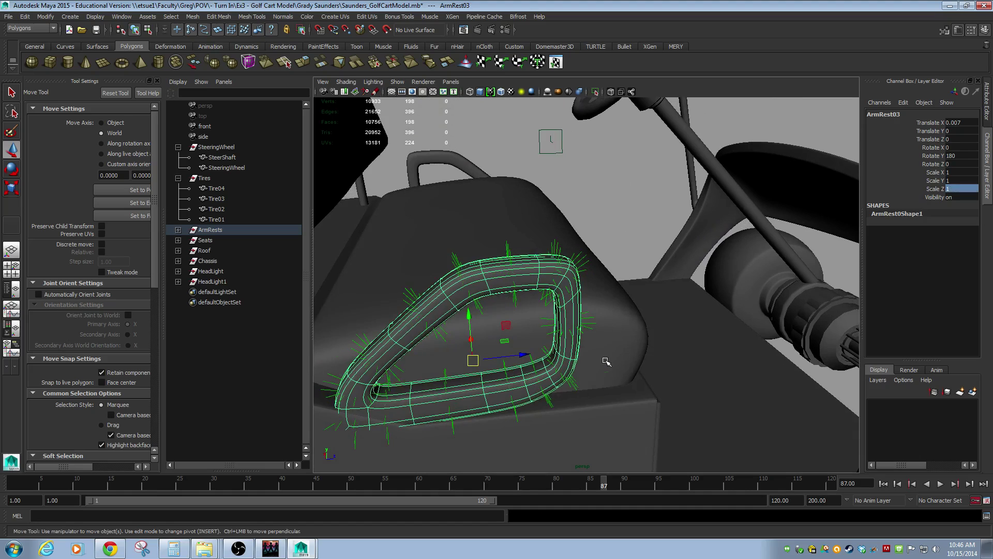
key("ctrl+z")
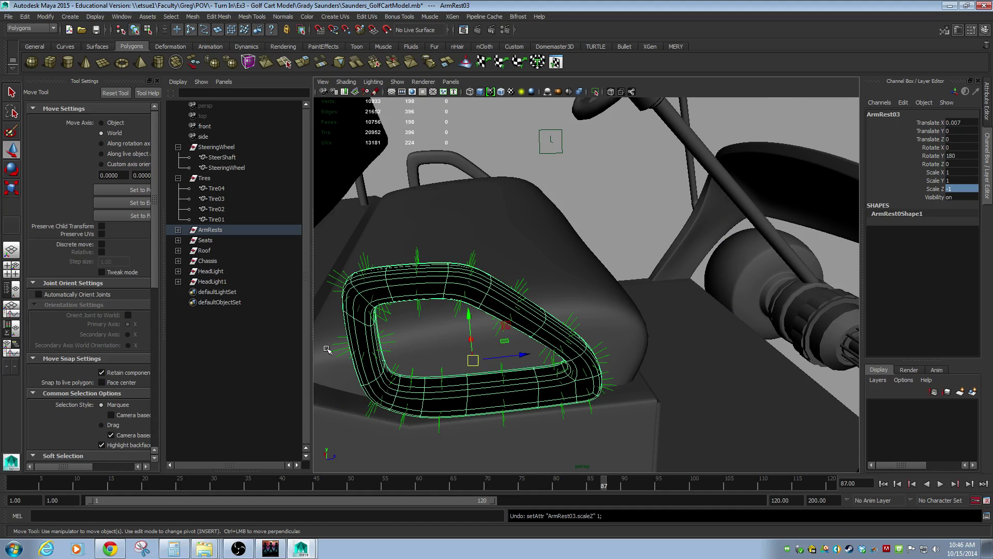
Try rescaling ArmRest03 along its Z axis with the Scale tool, and undo the scaling.
key("r")
left_click_drag(519, 355, 479, 331)
key("ctrl+z")
key("ctrl+z")
key("ctrl+z")
key("ctrl+z")
key("ctrl+z")
key("ctrl+z")
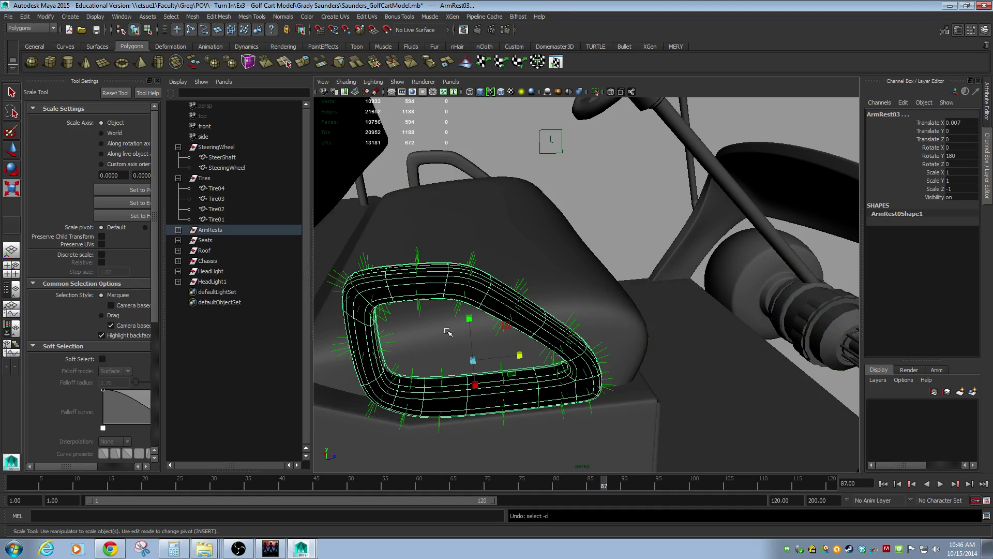
left_click_drag(462, 334, 454, 302, "alt")
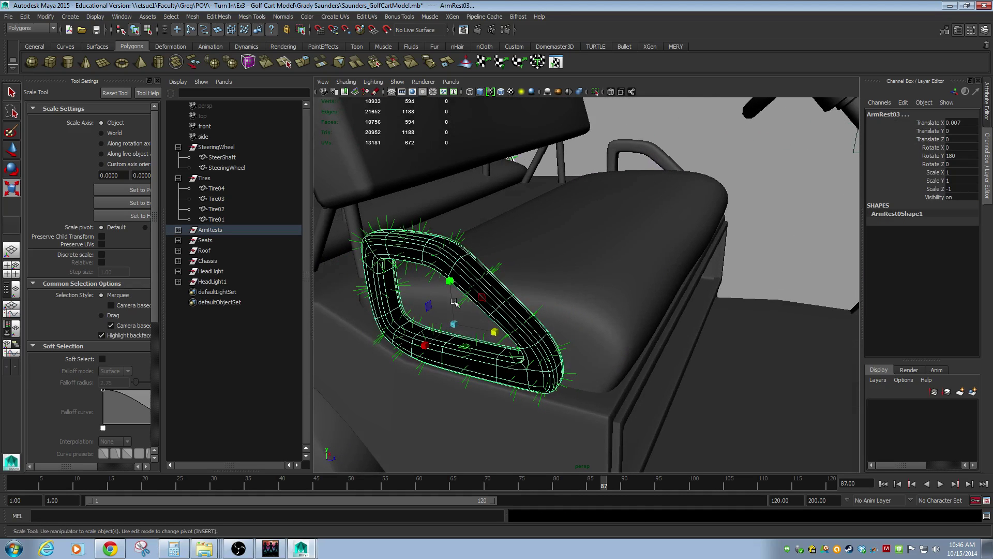
Reverse the normals of ArmRest03 and inspect how ArmRest01 and the other arm rests display.
left_click(488, 284)
left_click(279, 16)
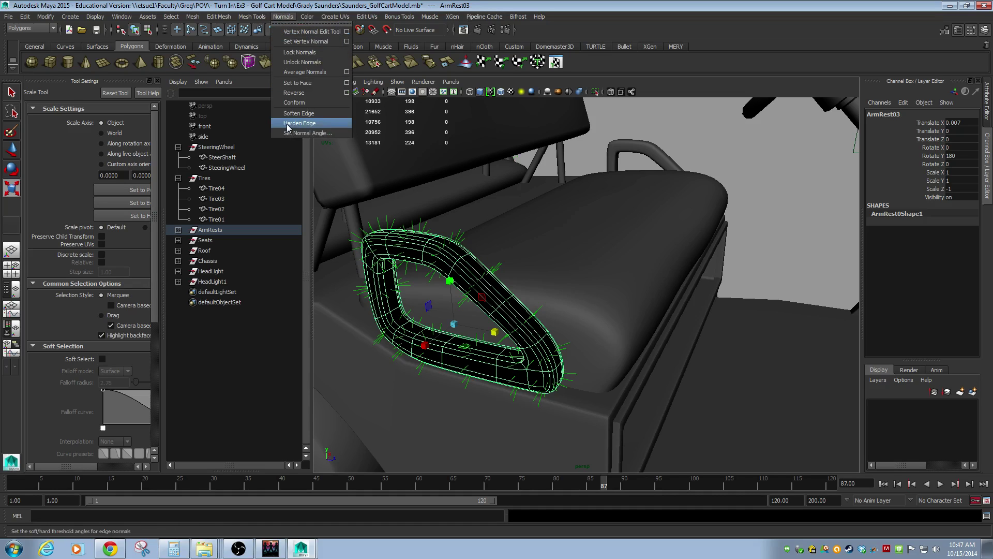
left_click(303, 93)
left_click(709, 146)
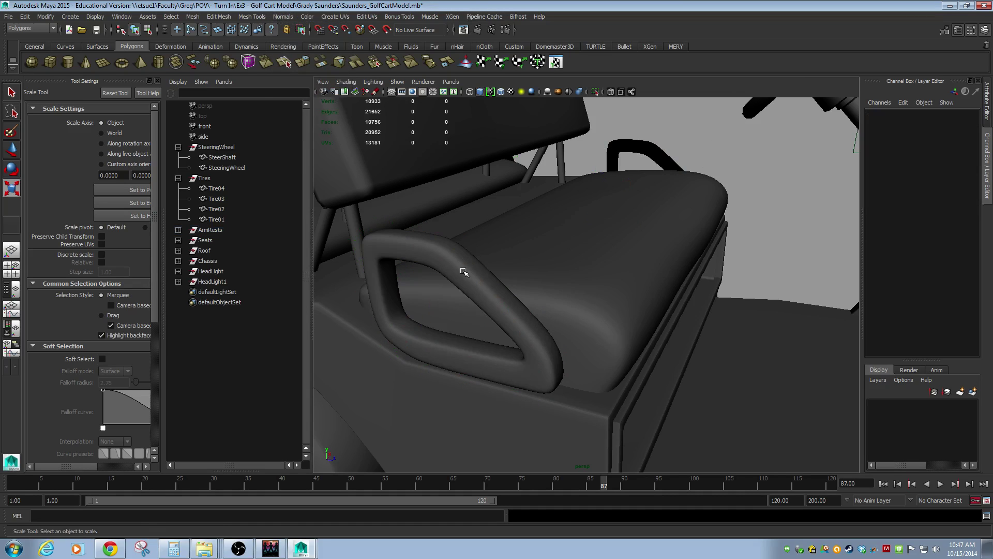
left_click(640, 166)
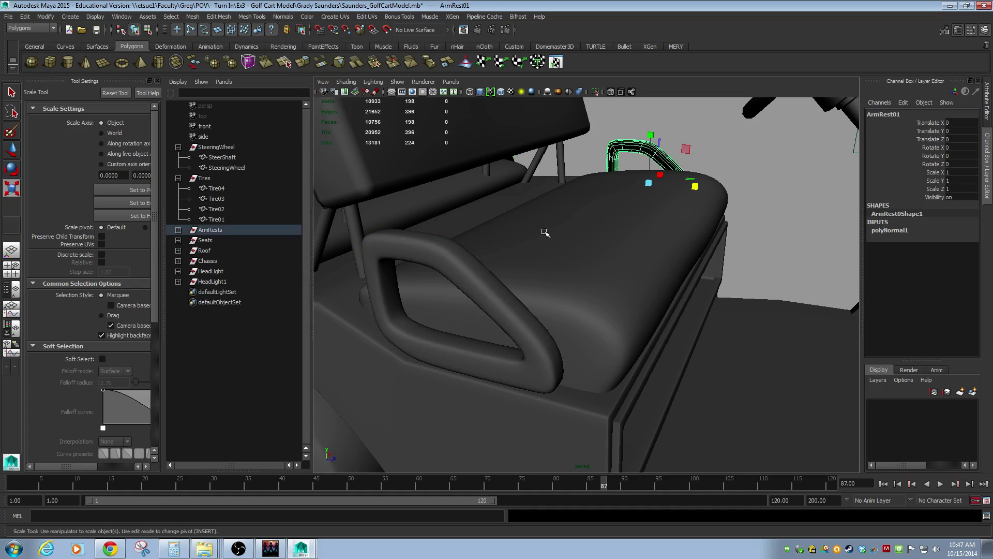
right_click_drag(655, 153, 355, 204, "alt")
left_click_drag(355, 204, 465, 207, "alt")
left_click_drag(272, 258, 532, 278, "alt")
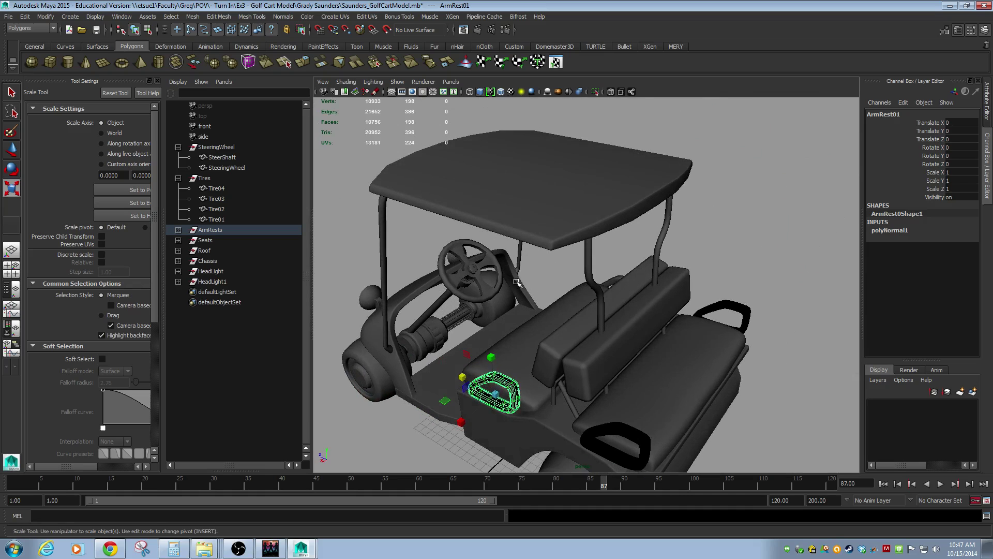
Undo the normal reversal on ArmRest03, clear the selection, and view the whole cart.
key("ctrl+z")
key("ctrl+z")
key("ctrl+z")
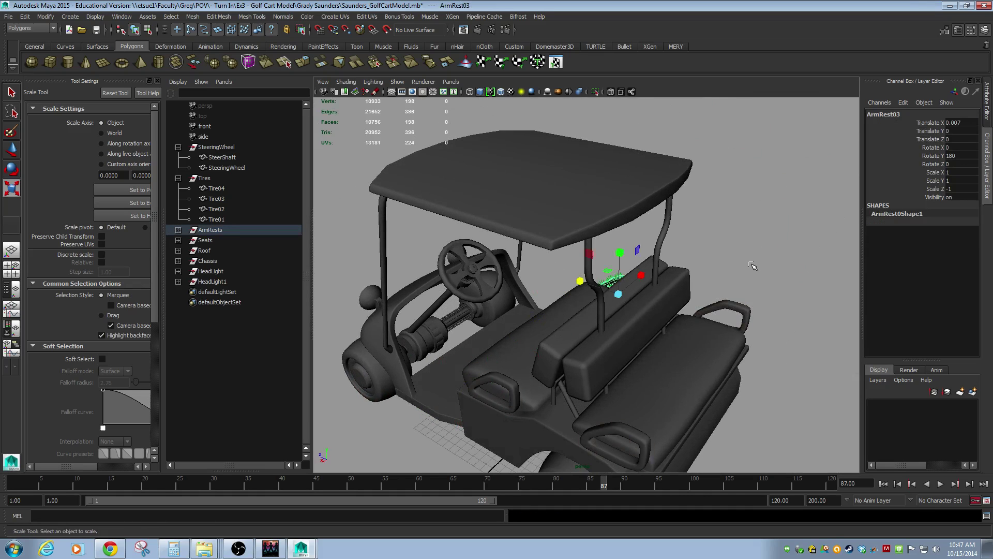
left_click(752, 263)
left_click_drag(754, 264, 542, 311, "alt")
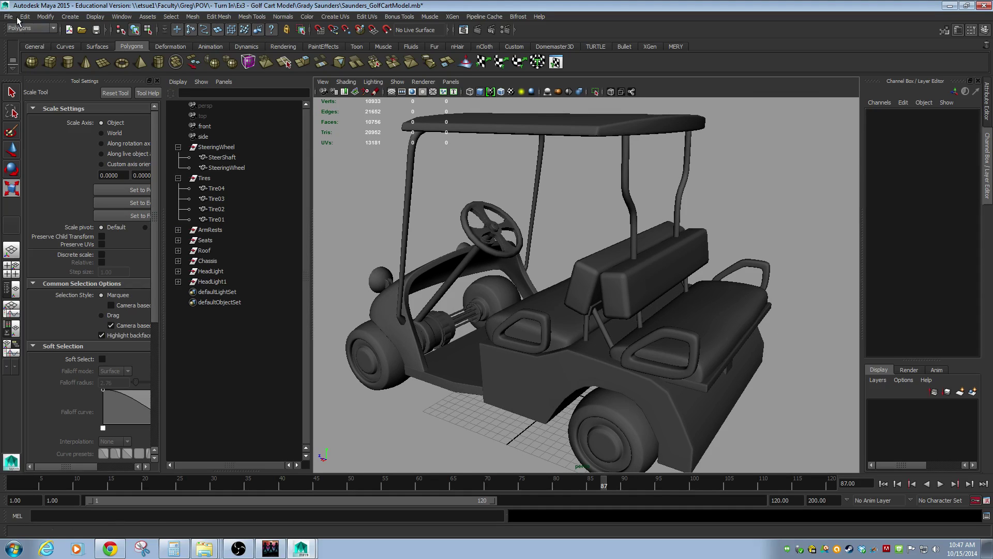
Try moving different groups of vertices on the instanced Tire01, and undo the moves.
left_click(384, 367)
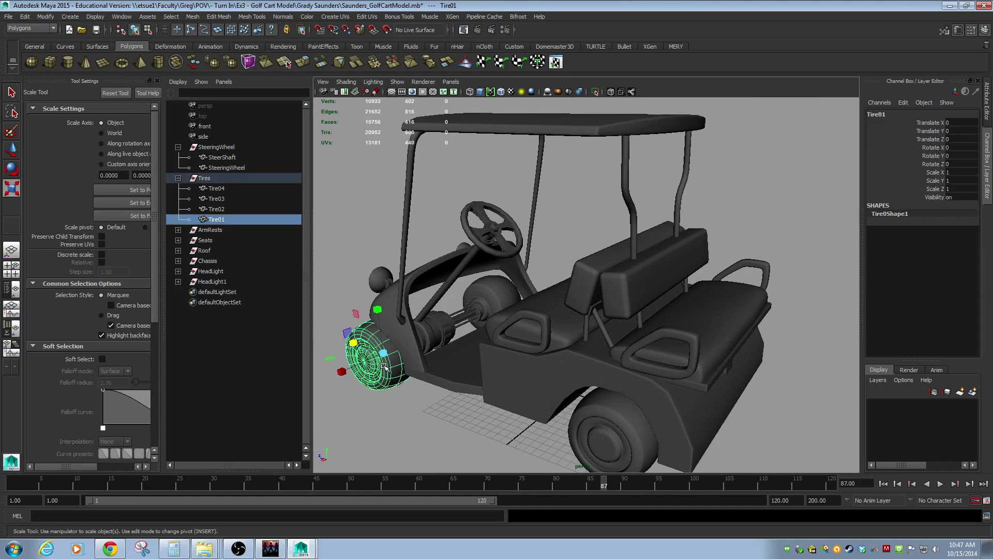
key("ctrl+z")
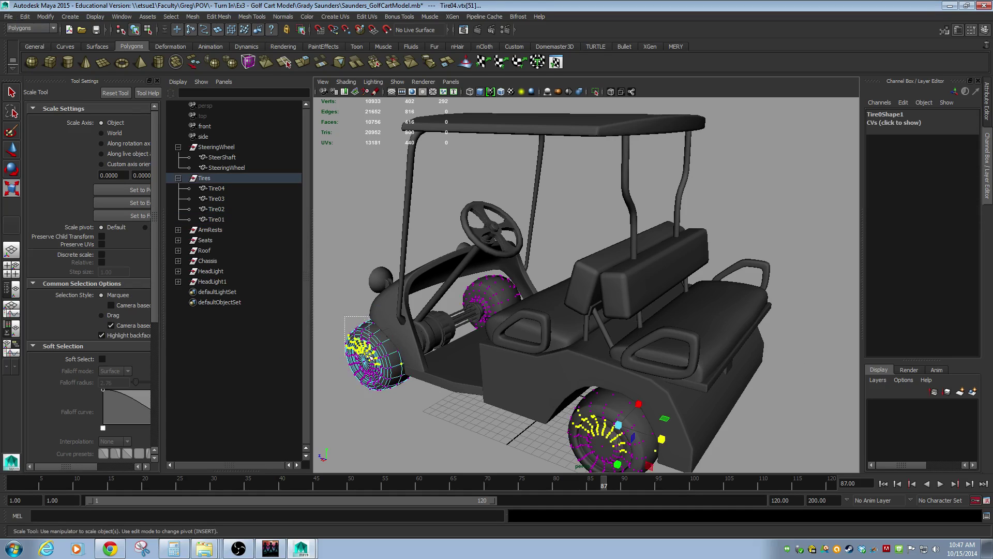
key("w")
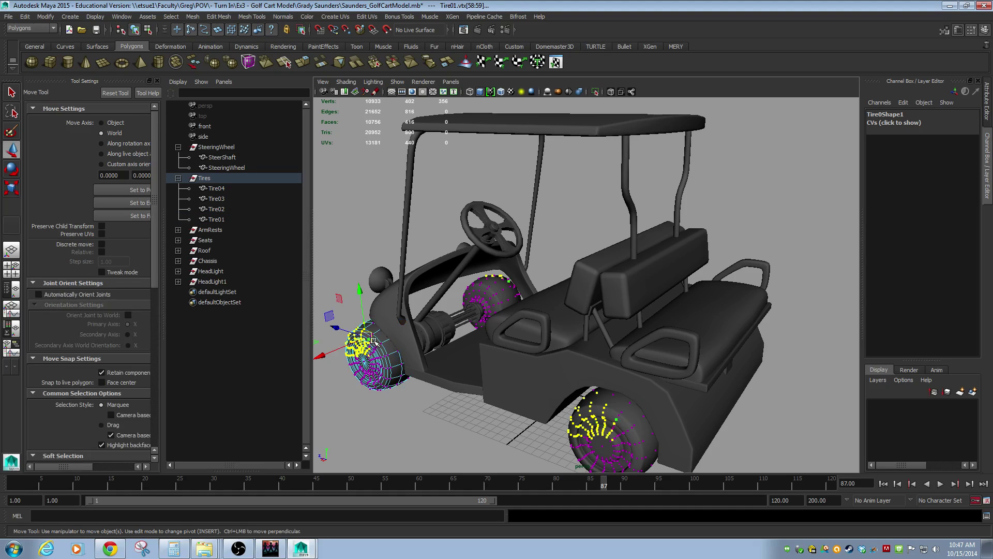
left_click_drag(377, 338, 344, 317)
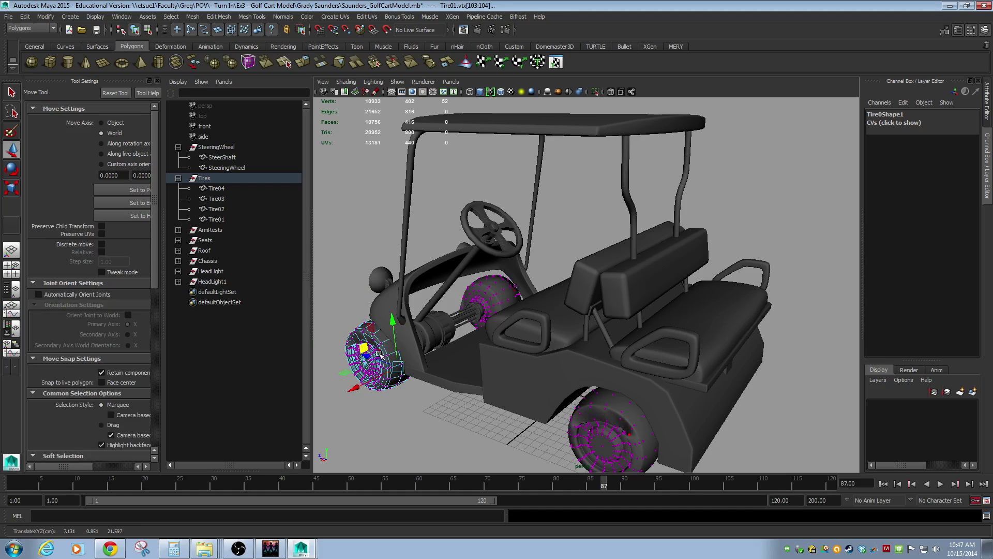
key("ctrl+z")
left_click_drag(326, 284, 335, 317)
key("ctrl+z")
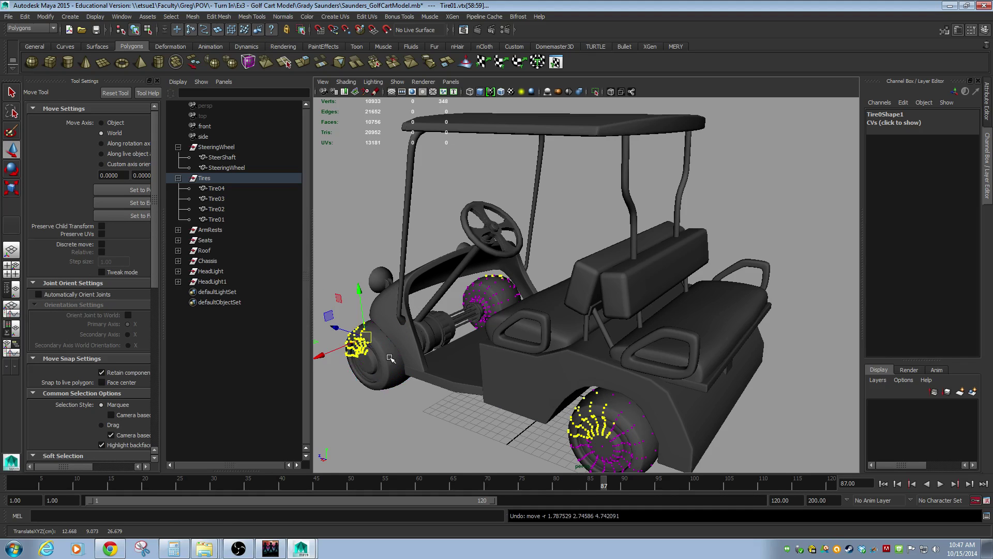
Select Tire01 through Tire04 together, compare their transform values and shared shape node, and clear the selection.
left_click(375, 366)
left_click_drag(374, 367, 463, 361, "alt")
scroll(582, 364, "down", 3)
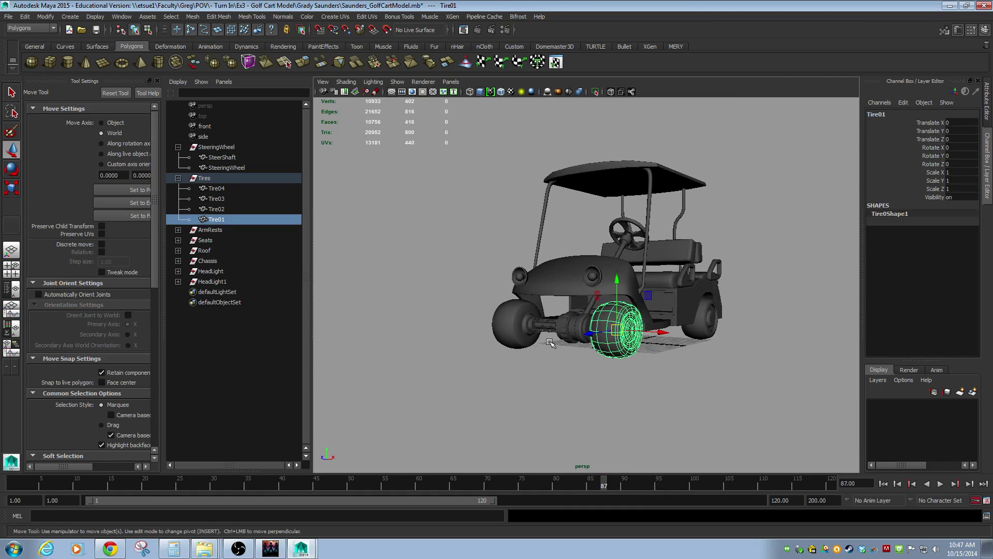
left_click_drag(582, 364, 494, 344, "alt")
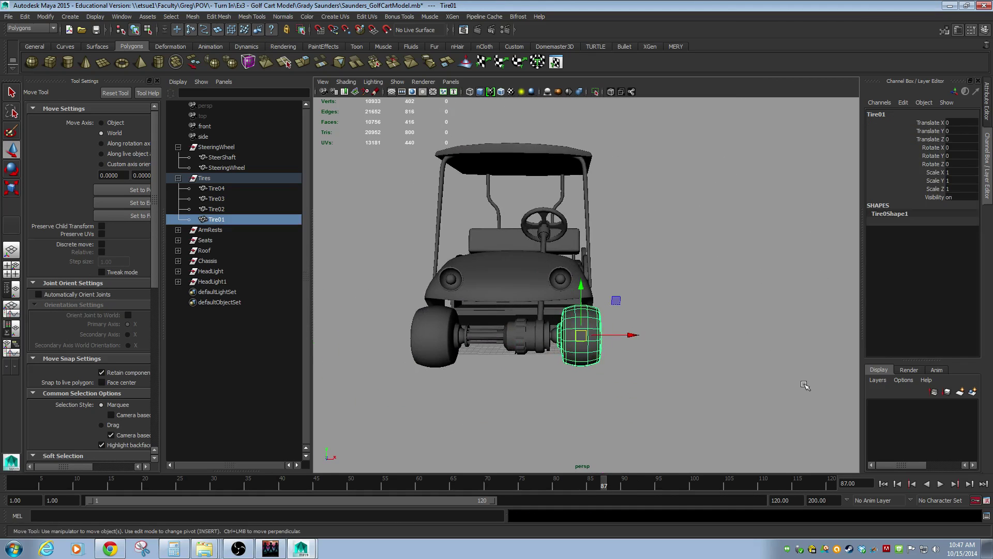
left_click_drag(544, 353, 605, 341, "alt")
left_click(489, 328, "shift")
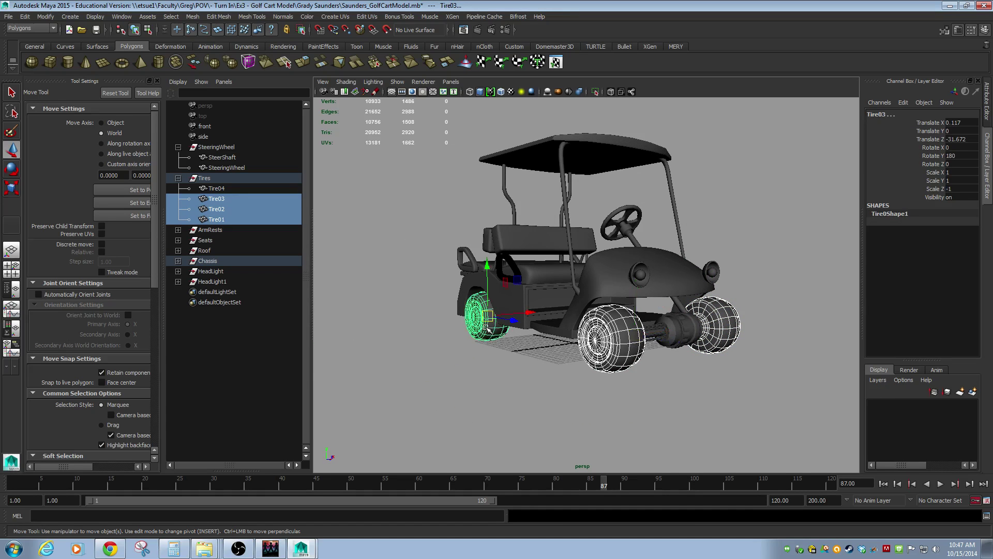
left_click_drag(706, 338, 609, 338, "alt")
left_click(593, 310, "shift")
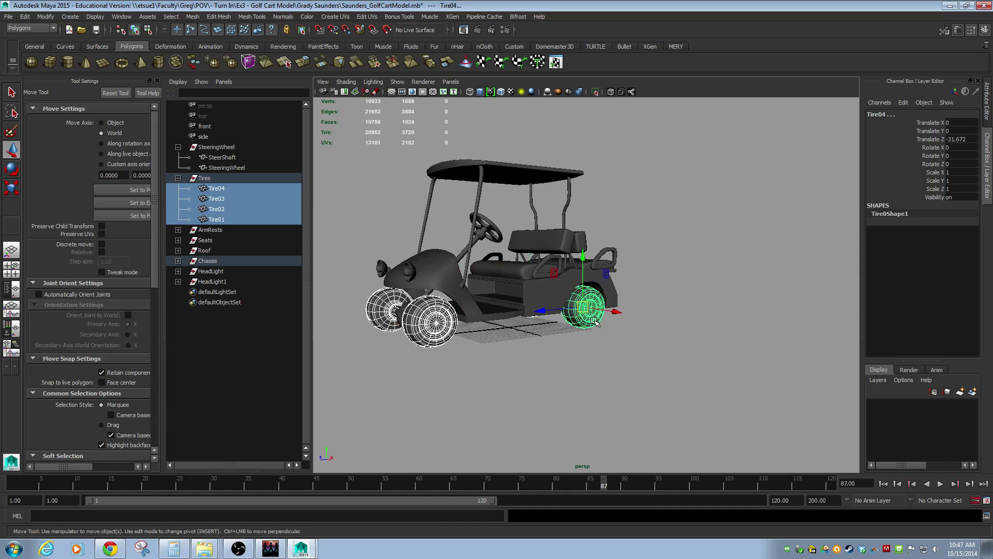
left_click(23, 17)
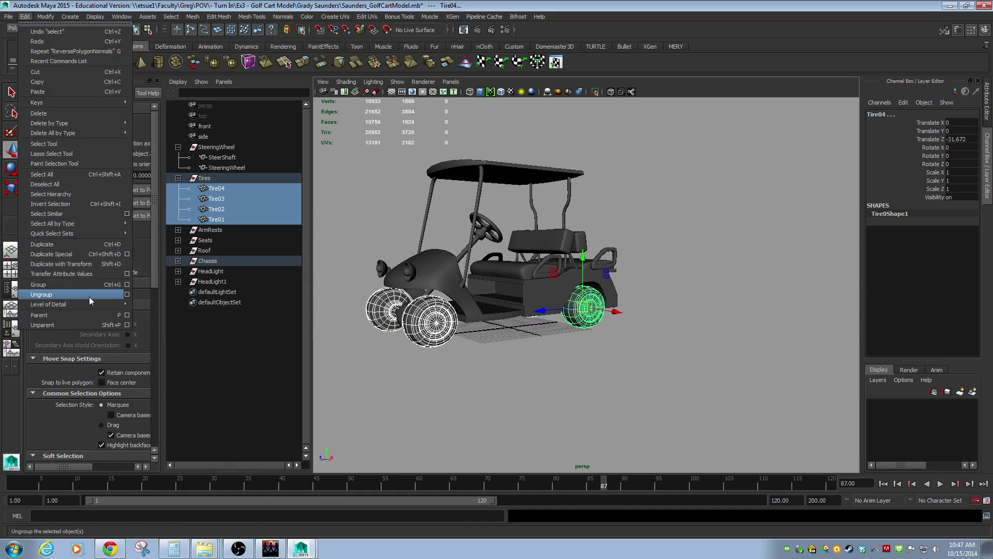
left_click(447, 408)
Examine Tire02, the front axle and BackMotorCase from several angles.
left_click_drag(425, 373, 458, 372, "alt")
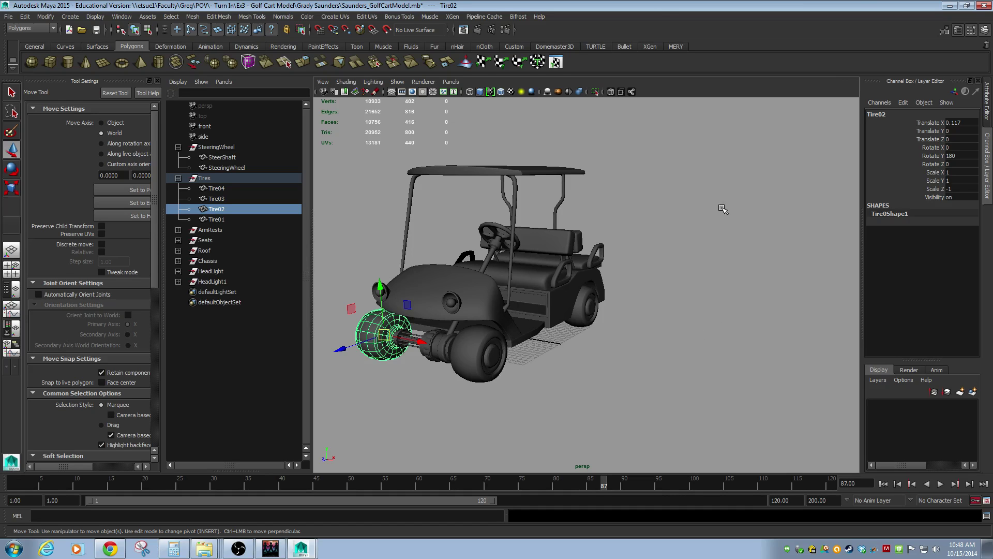
left_click_drag(446, 243, 439, 269, "alt")
right_click_drag(440, 269, 606, 290, "alt")
middle_click_drag(605, 290, 765, 244, "alt")
left_click_drag(585, 304, 587, 267, "alt")
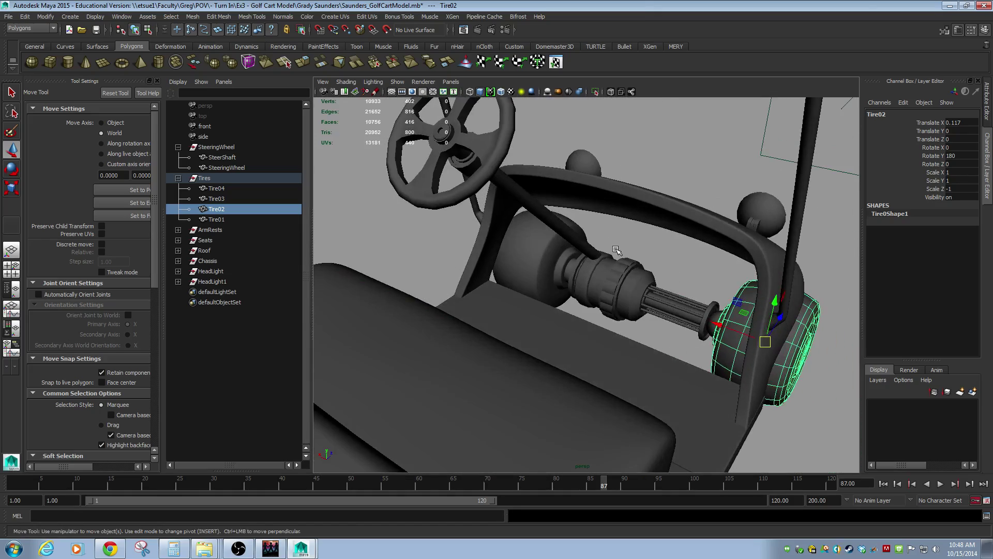
left_click_drag(446, 261, 554, 253, "alt")
right_click_drag(554, 253, 474, 256, "alt")
left_click_drag(474, 257, 286, 223, "alt")
left_click(549, 218)
left_click_drag(533, 326, 625, 311, "alt")
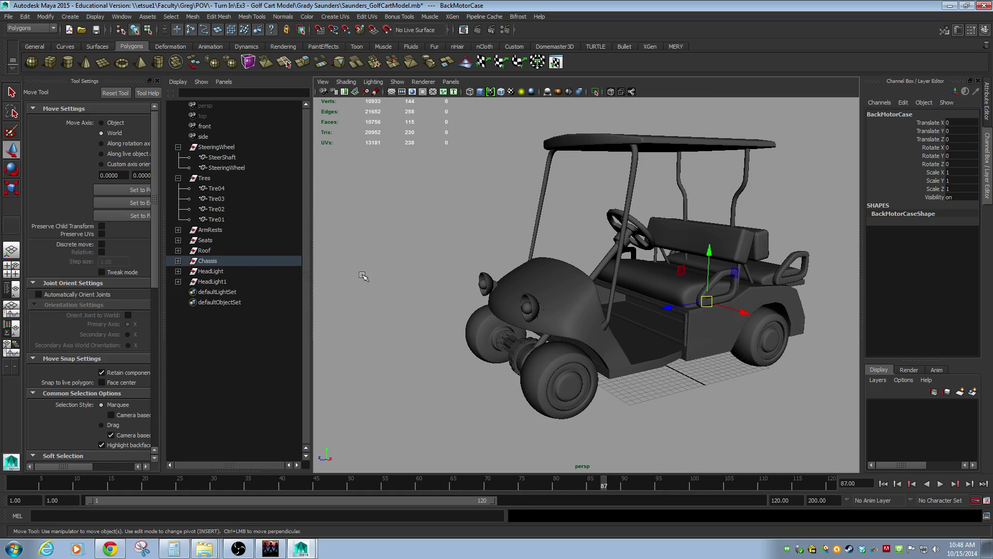
Inspect the golf cart's parts up close with the selection cleared, and view the whole cart from above.
left_click_drag(625, 264, 564, 272, "alt")
right_click_drag(563, 271, 667, 233, "alt")
middle_click_drag(667, 233, 671, 392, "alt")
left_click_drag(671, 393, 671, 369, "alt")
left_click(555, 323)
right_click_drag(621, 350, 572, 336, "alt")
middle_click_drag(616, 336, 656, 280, "alt")
left_click_drag(657, 281, 656, 307, "alt")
left_click(656, 306)
right_click_drag(765, 288, 616, 262, "alt")
left_click_drag(616, 261, 629, 306, "alt")
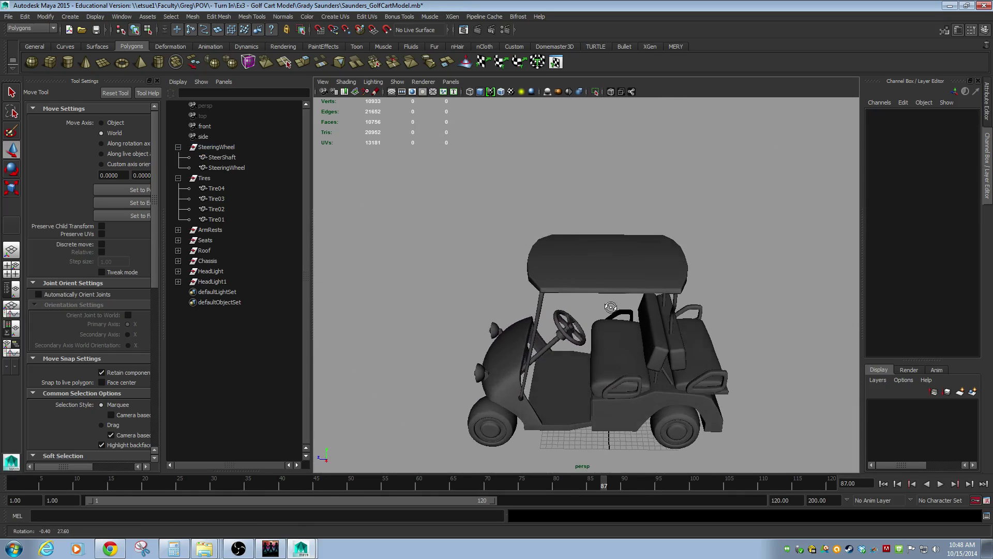
Select the roof and examine its edge layout from above and at an angle.
left_click(580, 275)
right_click_drag(515, 288, 764, 337, "alt")
left_click_drag(569, 309, 663, 336, "alt")
right_click_drag(663, 337, 608, 320, "alt")
left_click_drag(609, 320, 538, 321, "alt")
middle_click_drag(717, 337, 652, 437, "alt")
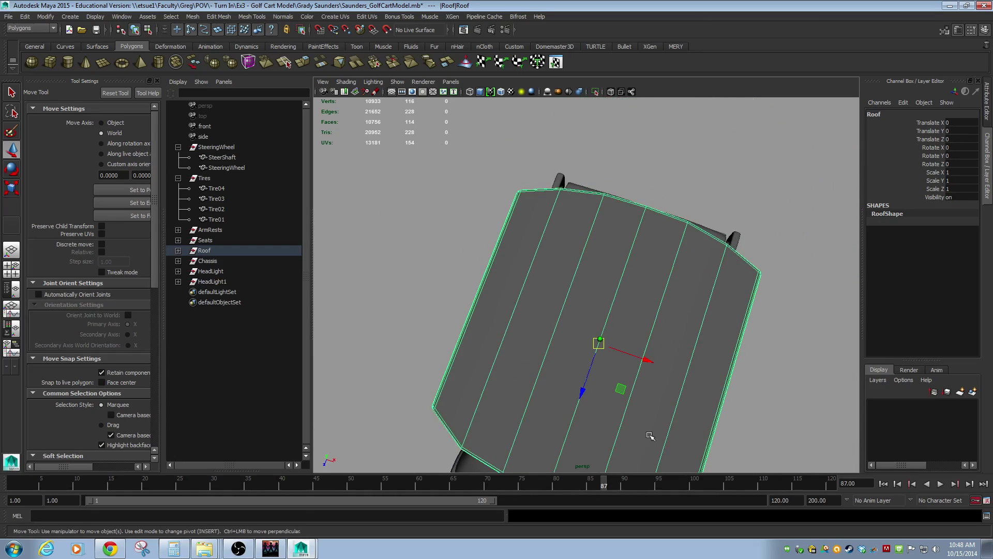
right_click_drag(652, 436, 507, 340, "alt")
left_click_drag(693, 362, 598, 275, "alt")
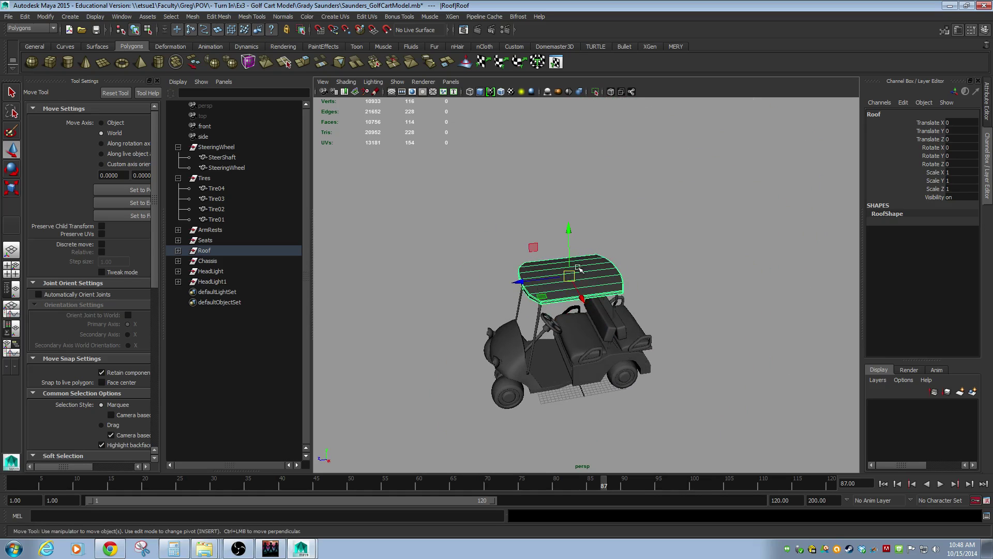
Turn on smooth mesh preview for the roof, comparing its front edge with the unsmoothed mesh.
key("3")
right_click_drag(520, 268, 824, 341, "alt")
left_click(831, 296)
left_click_drag(533, 323, 606, 332, "alt")
left_click(665, 355)
right_click_drag(666, 356, 592, 301, "alt")
mouse_move(592, 302)
left_mouse_down("alt")
mouse_move(590, 335)
mouse_move(601, 313)
left_mouse_up("alt")
right_click_drag(602, 313, 706, 328, "alt")
key("1")
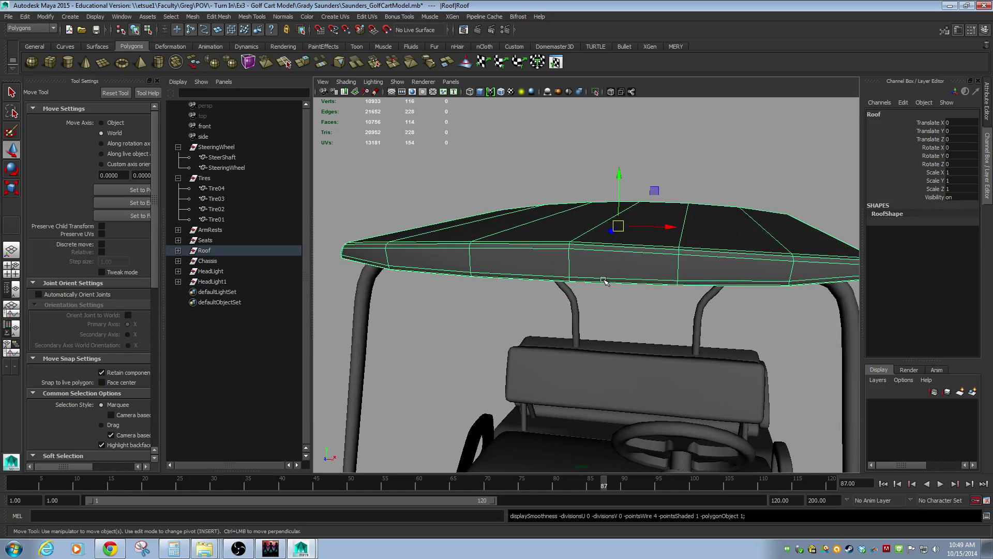
key("3")
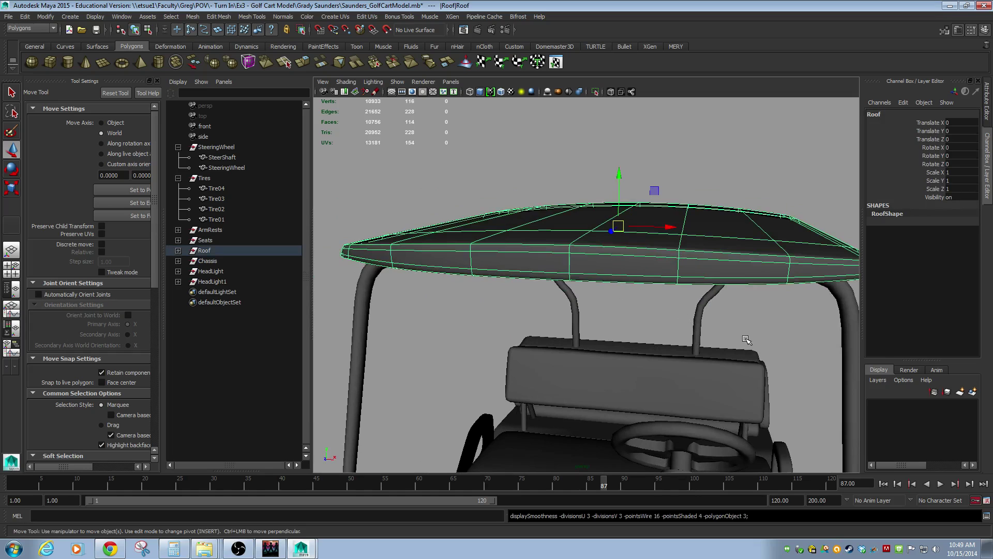
right_click_drag(746, 340, 652, 325, "alt")
left_click(783, 290)
left_click_drag(762, 315, 623, 342, "alt")
Preview the floor smoothed, move it to a Translate Z of 3.426, and return it to unsmoothed display.
left_click(613, 363)
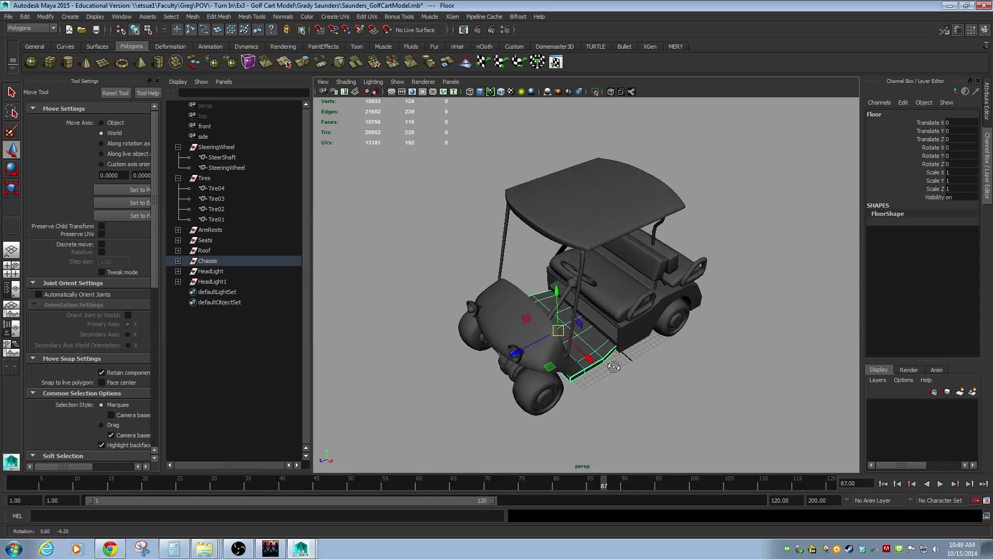
key("f")
right_click_drag(552, 404, 616, 401, "alt")
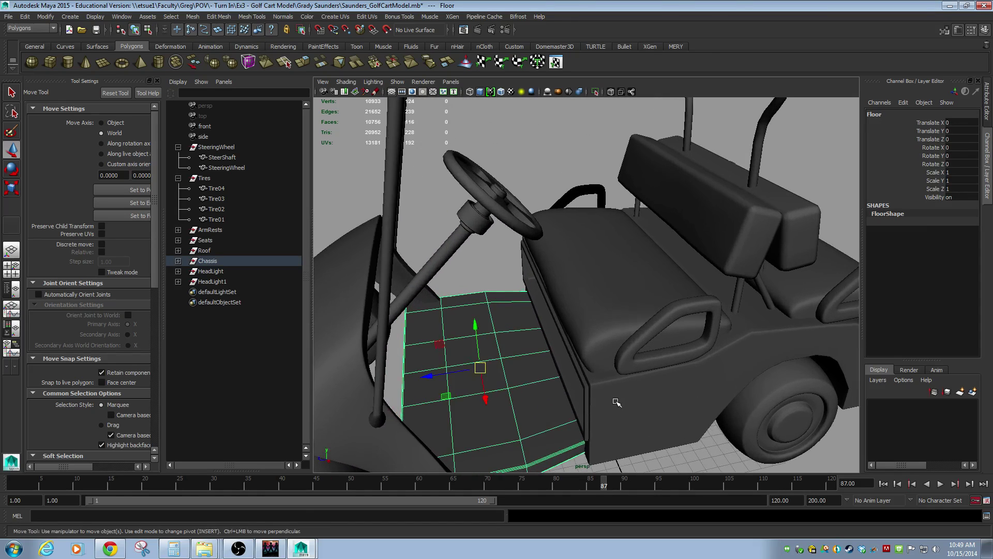
key("3")
left_click_drag(548, 404, 693, 342, "alt")
right_click_drag(693, 342, 595, 331, "alt")
left_click_drag(529, 291, 469, 292)
left_click_drag(536, 218, 555, 244, "alt")
key("ctrl+z")
key("1")
Try deleting the small corner faces at the floor's exposed rear end and preview the floor smoothed.
right_click_drag(584, 287, 750, 355, "alt")
left_click_drag(543, 390, 514, 359, "alt")
middle_click_drag(514, 359, 543, 334, "alt")
right_click_drag(543, 334, 554, 387, "alt")
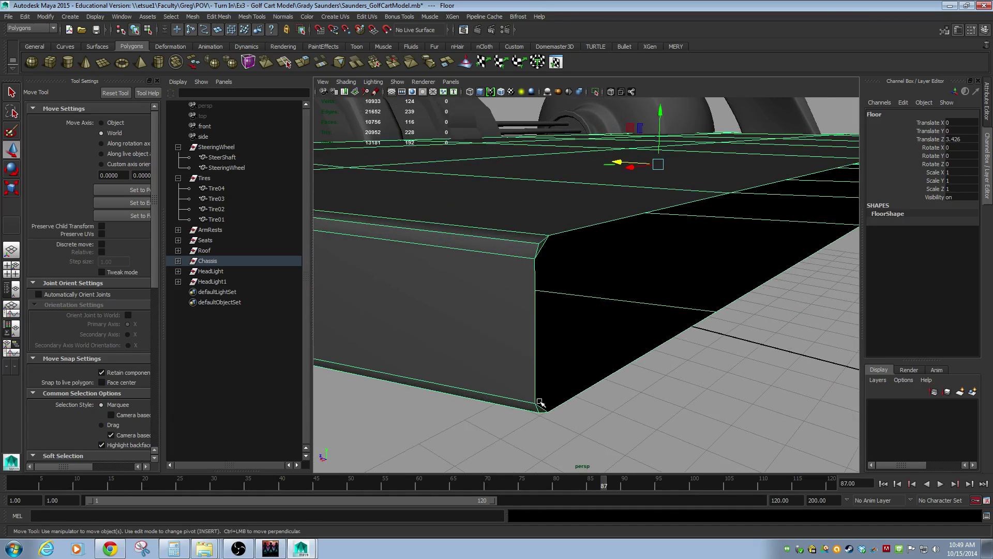
right_click_drag(542, 346, 548, 369)
left_click(541, 410)
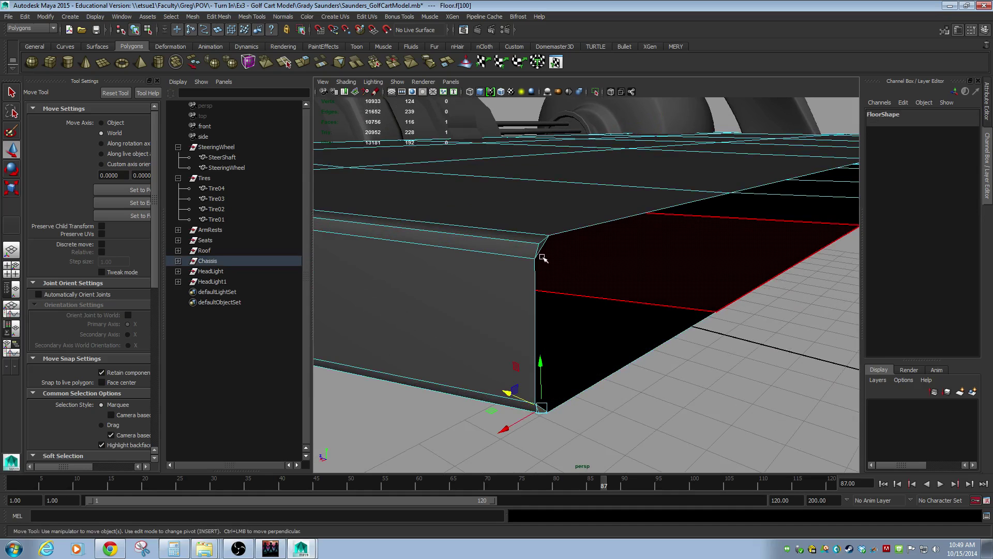
left_click(588, 272, "shift")
key("Delete")
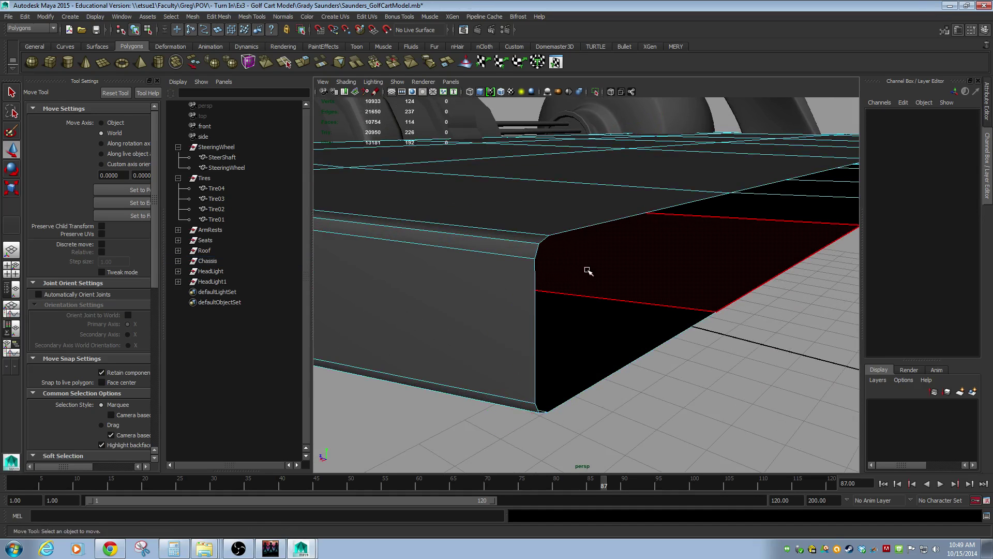
key("3")
right_click_drag(665, 313, 532, 285, "alt")
left_click_drag(533, 296, 581, 341, "alt")
right_click_drag(581, 341, 470, 312, "alt")
Undo the face deletion and earlier floor edits, clear the selection, and view the whole cart.
key("ctrl+z")
key("ctrl+z")
key("ctrl+z")
key("ctrl+z")
key("ctrl+z")
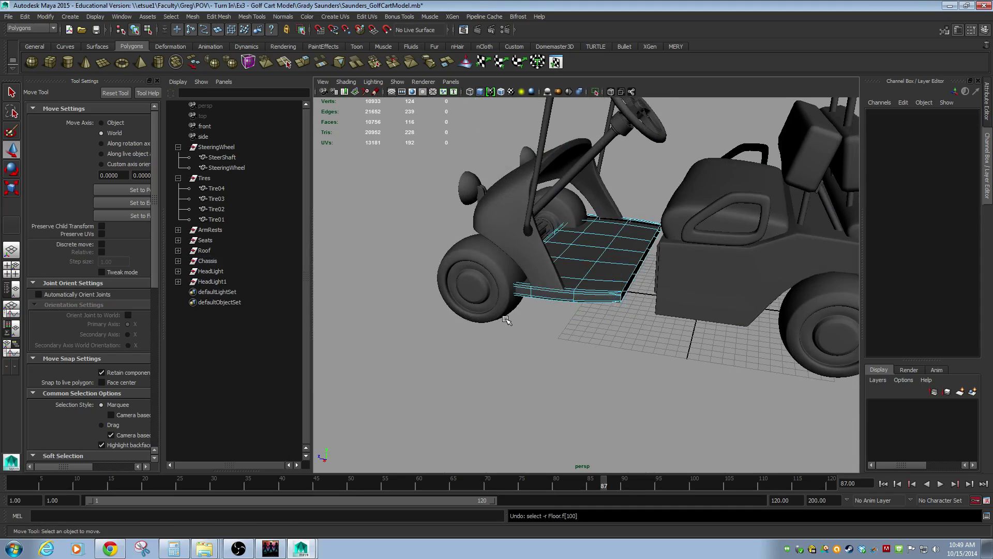
left_click_drag(481, 329, 528, 337, "alt")
left_click(467, 297)
right_click_drag(661, 332, 492, 311, "alt")
left_click(623, 386)
left_click_drag(623, 386, 671, 386, "alt")
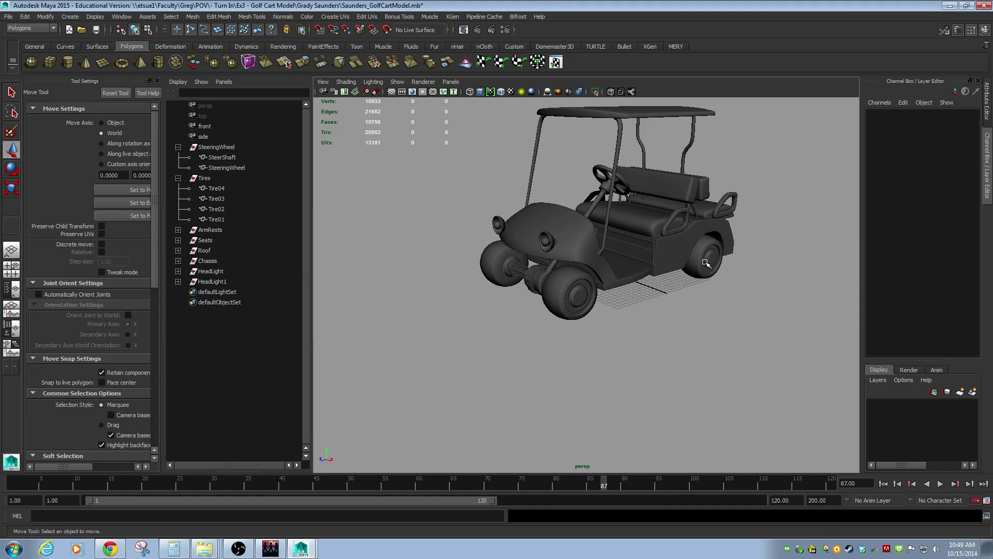
Select the front wheel Tire01 and inspect its geometry up close from the side.
left_click_drag(574, 309, 527, 303, "alt")
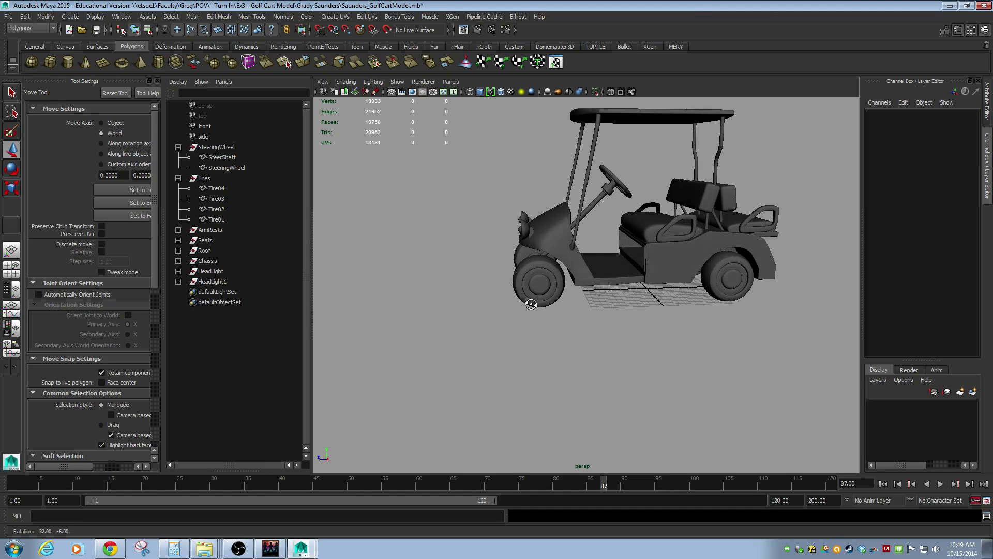
right_click_drag(526, 303, 750, 349, "alt")
left_click_drag(750, 349, 620, 345, "alt")
left_click(562, 324)
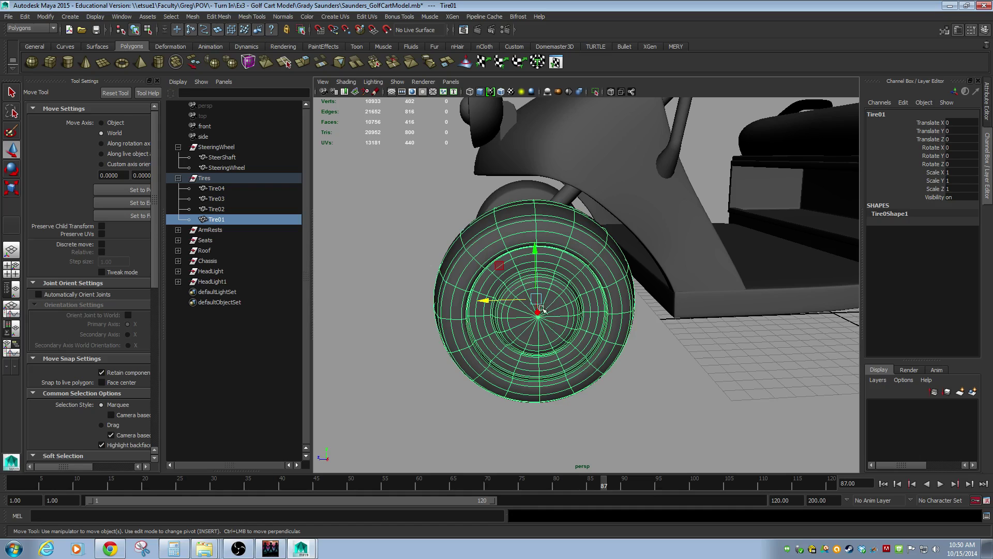
left_click_drag(526, 339, 654, 339, "alt")
Turn on smooth mesh preview for AxleThing between the front wheels and inspect its shape.
left_click(532, 292)
left_click(613, 295)
left_click_drag(613, 295, 524, 302, "alt")
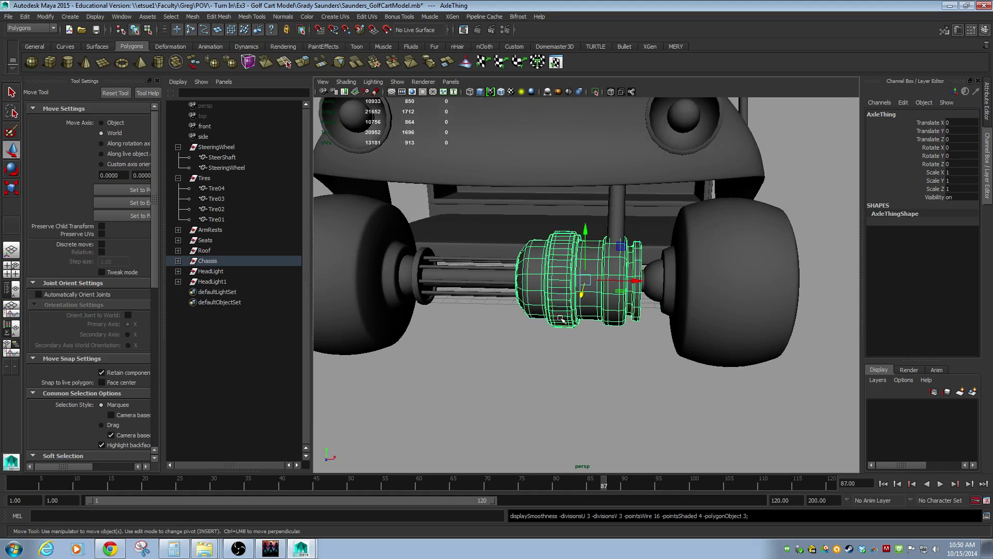
left_click(591, 356)
left_click_drag(592, 356, 543, 310, "alt")
left_click(540, 276)
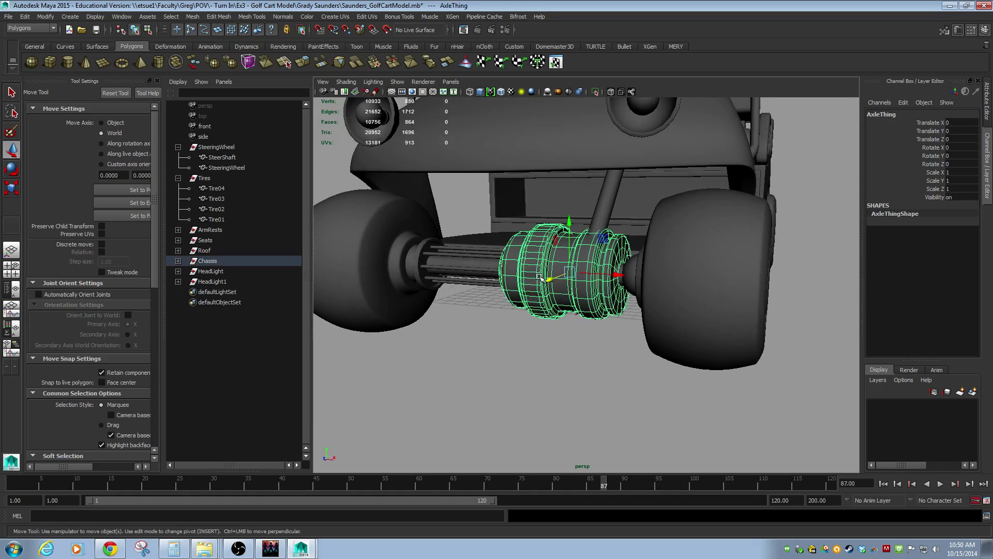
right_click_drag(541, 279, 545, 325, "alt")
left_click(546, 325)
left_click(562, 270)
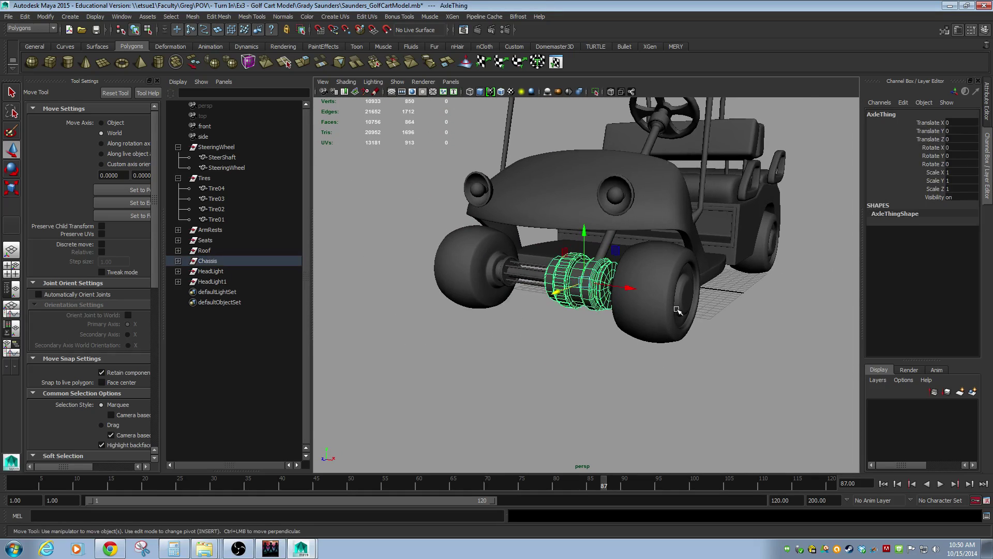
Turn on smooth mesh preview for the headlight's LightBowl, clear the selection, and view the whole cart.
left_click(590, 349)
left_click_drag(590, 348, 590, 254, "alt")
left_click(606, 258)
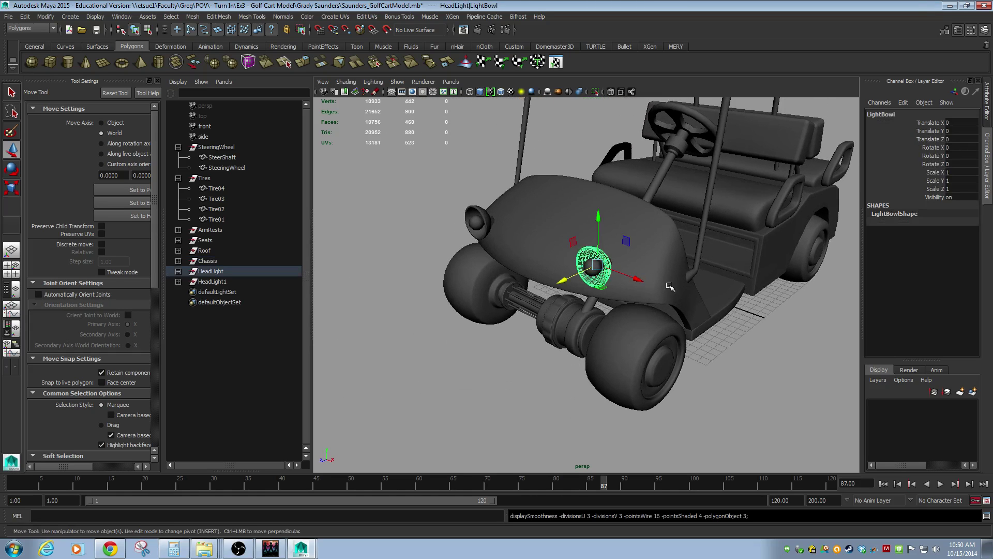
right_click_drag(665, 293, 444, 328, "alt")
left_click_drag(510, 324, 712, 348, "alt")
left_click(721, 353)
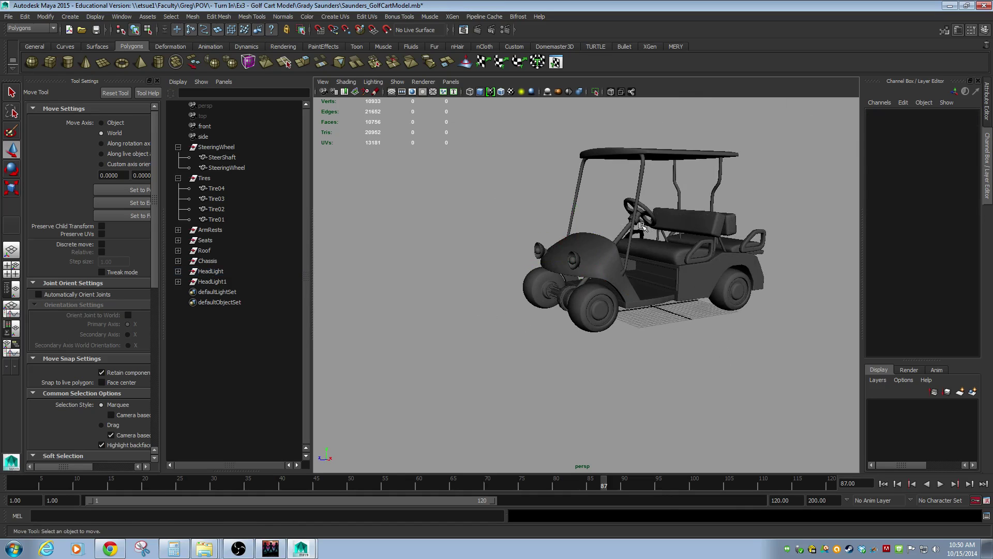
Close the current cart scene and open golf cart 12 unfinished.mb from the next student's folder.
left_click(10, 17)
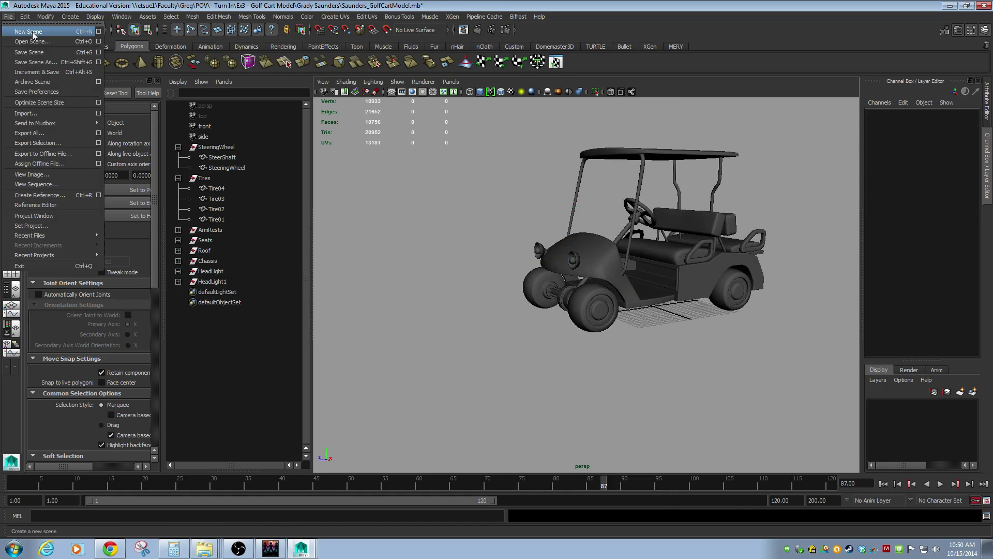
left_click(983, 6)
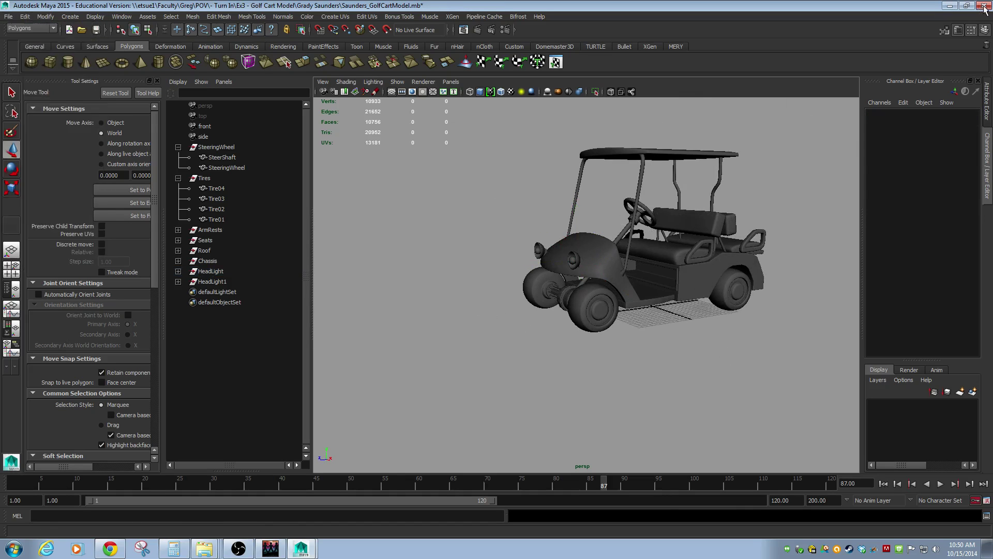
left_click(983, 5)
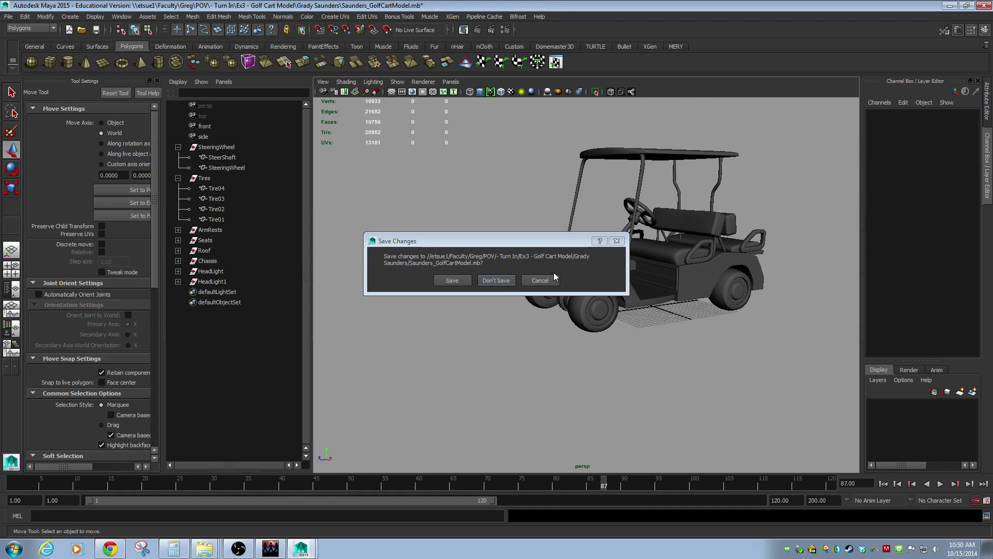
key("Return")
left_click(75, 322)
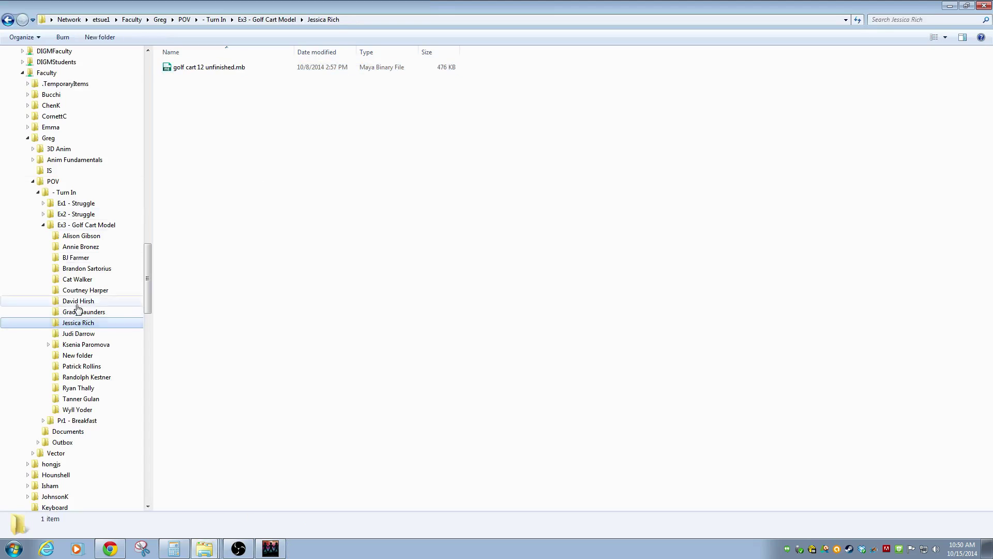
left_click(185, 69)
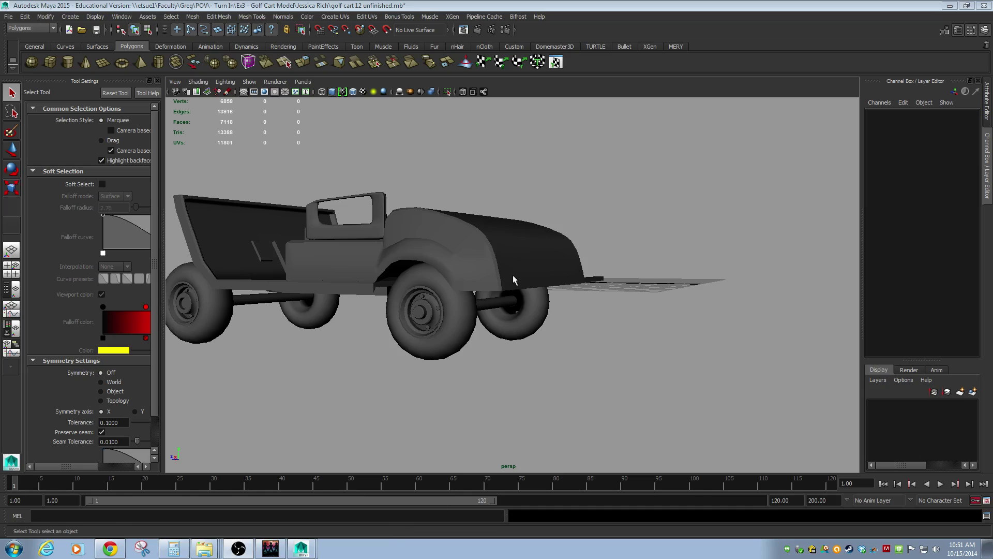
Inspect the cart's underside and select each of the two frame rails above the rear axle.
left_click_drag(517, 310, 584, 219, "alt")
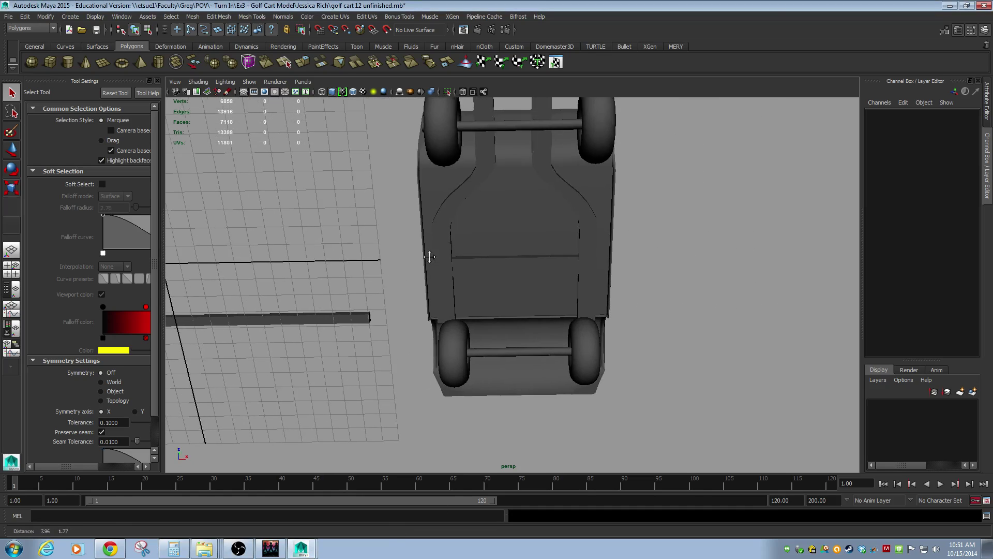
left_click_drag(429, 256, 483, 266, "alt")
left_click(544, 328)
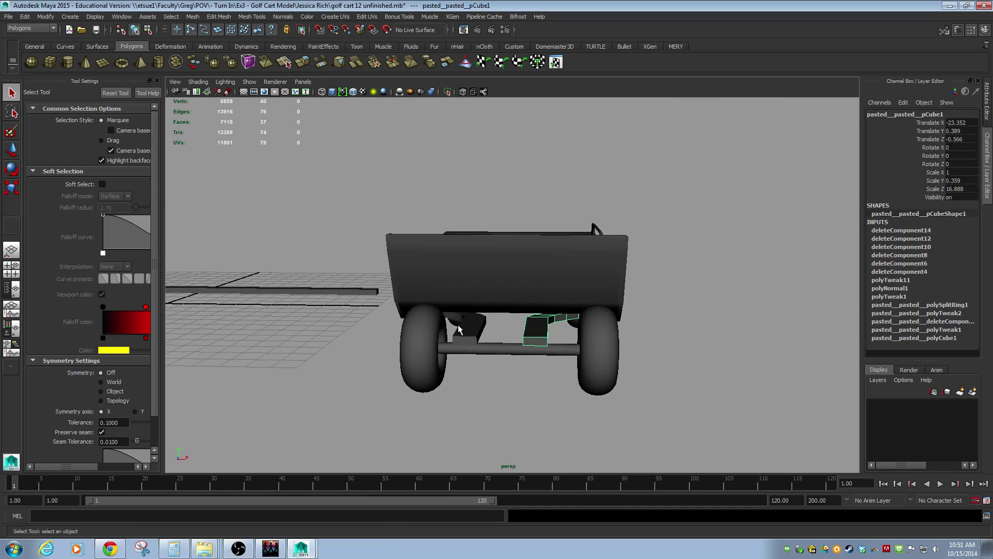
left_click(475, 336)
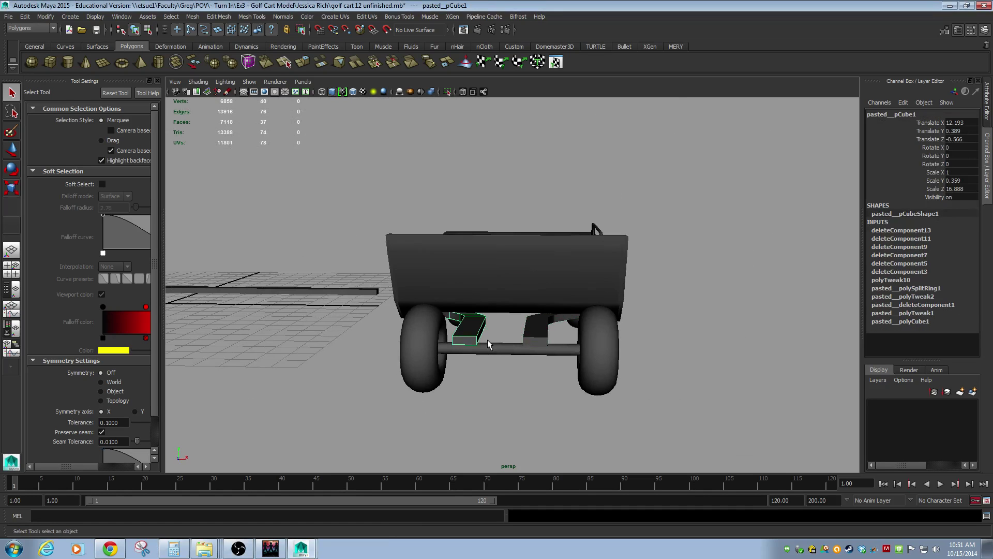
left_click(540, 331)
left_click_drag(540, 331, 442, 327, "alt")
Select the rear wheel's rim and its axle to check the separate parts, and view the seat and floor.
left_click(392, 363)
left_click(431, 332)
left_click(420, 304)
left_click(416, 295)
left_click(449, 326)
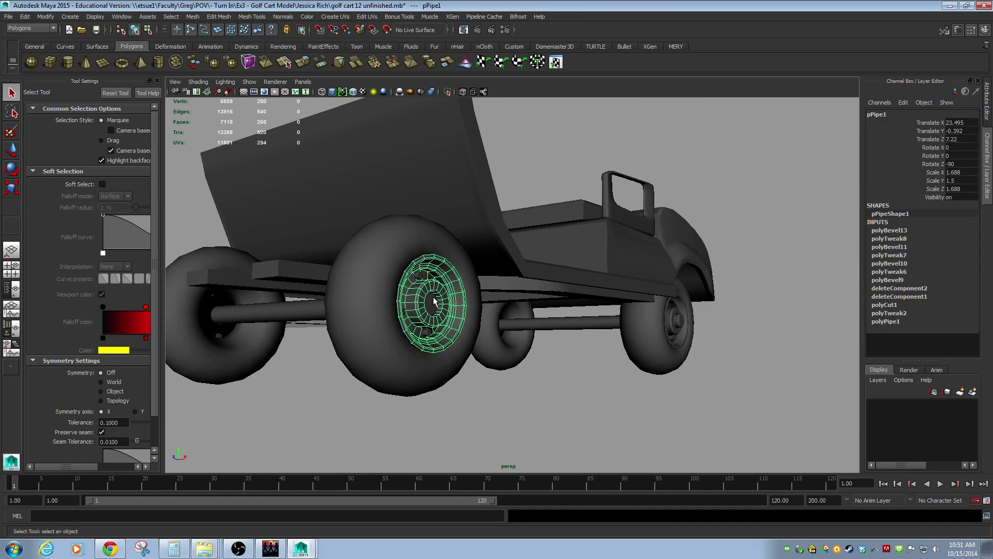
left_click(433, 306)
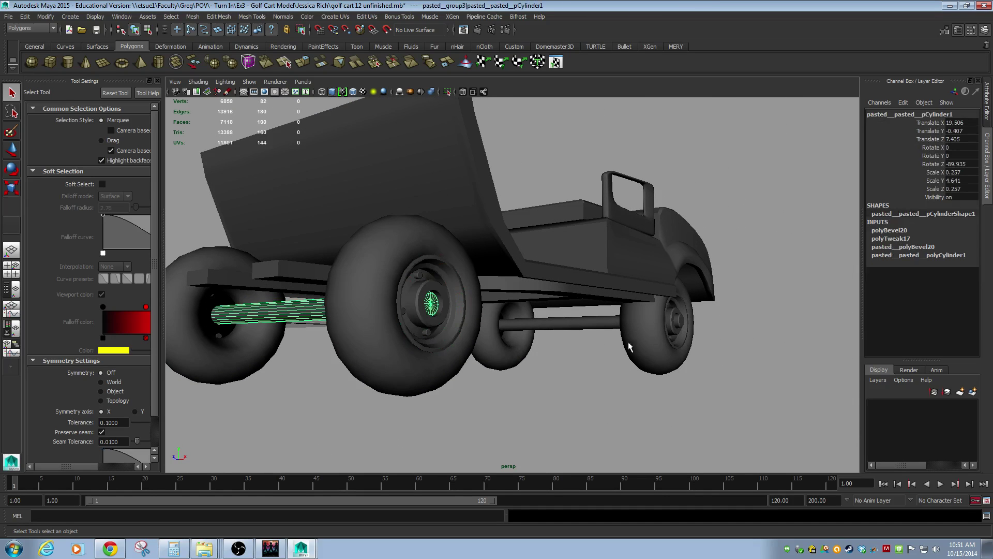
left_click_drag(460, 317, 632, 383, "alt")
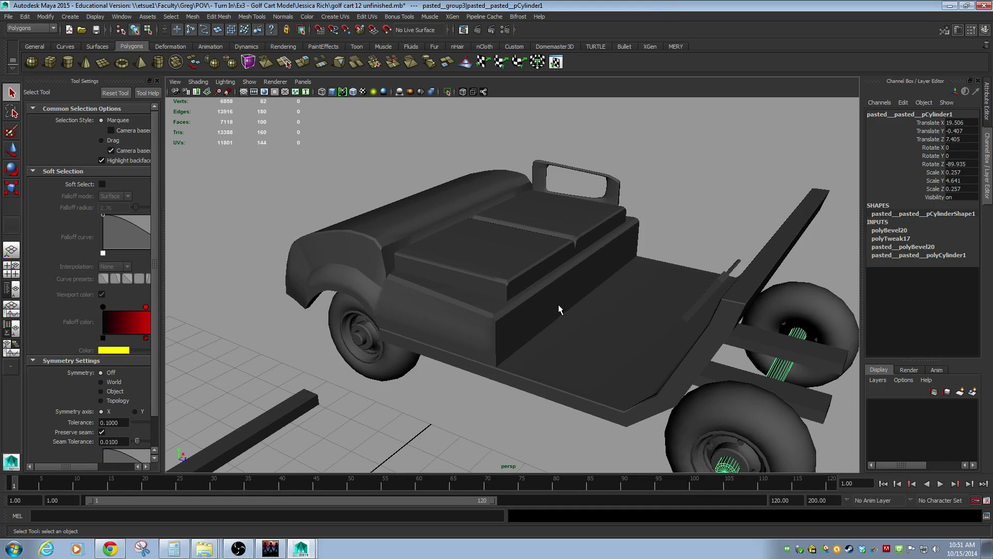
left_click_drag(559, 309, 517, 317, "alt")
Try scaling two edge loops around the tread of rear tire pTorus1, and undo the scaling.
left_click(494, 325)
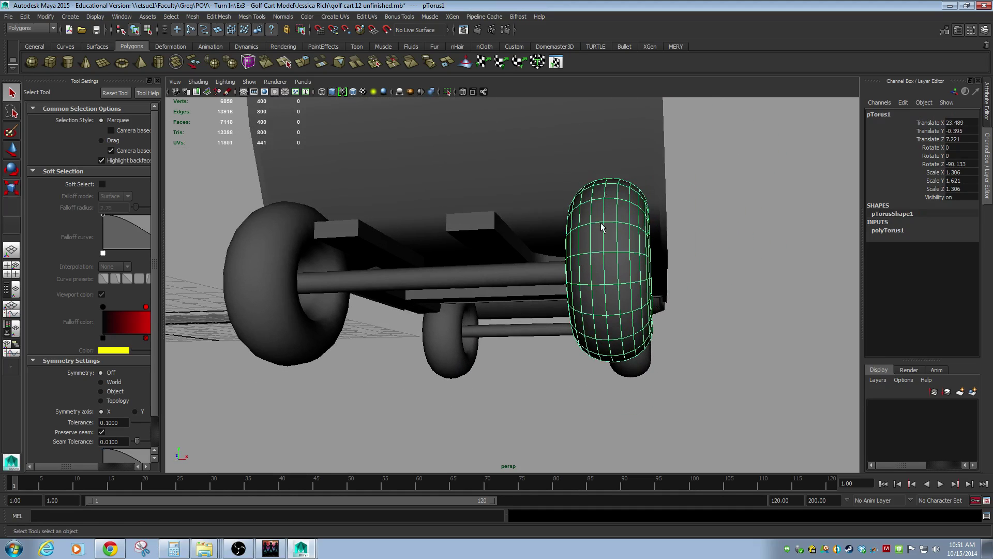
left_click_drag(602, 260, 646, 355, "alt")
right_click_drag(650, 340, 641, 298)
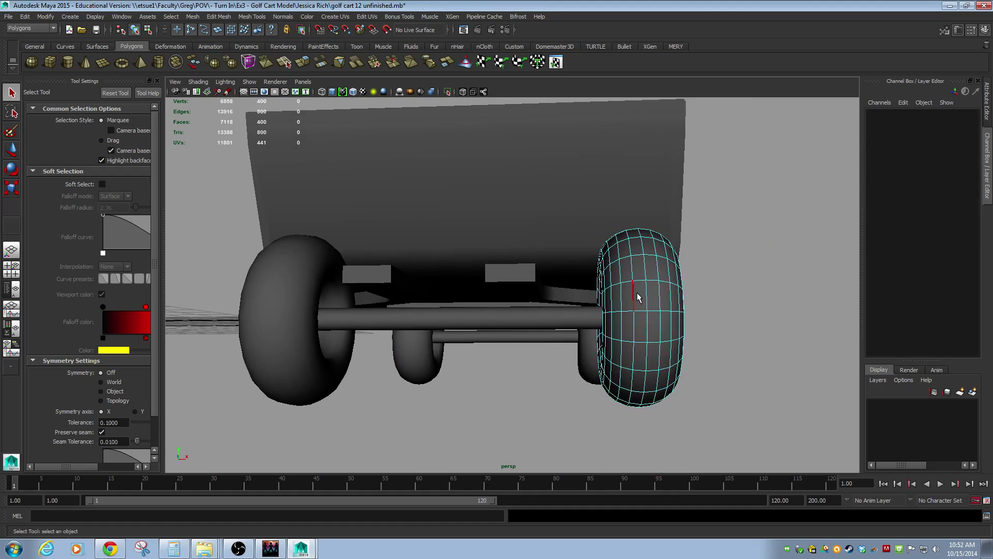
double_click(637, 297)
key("r")
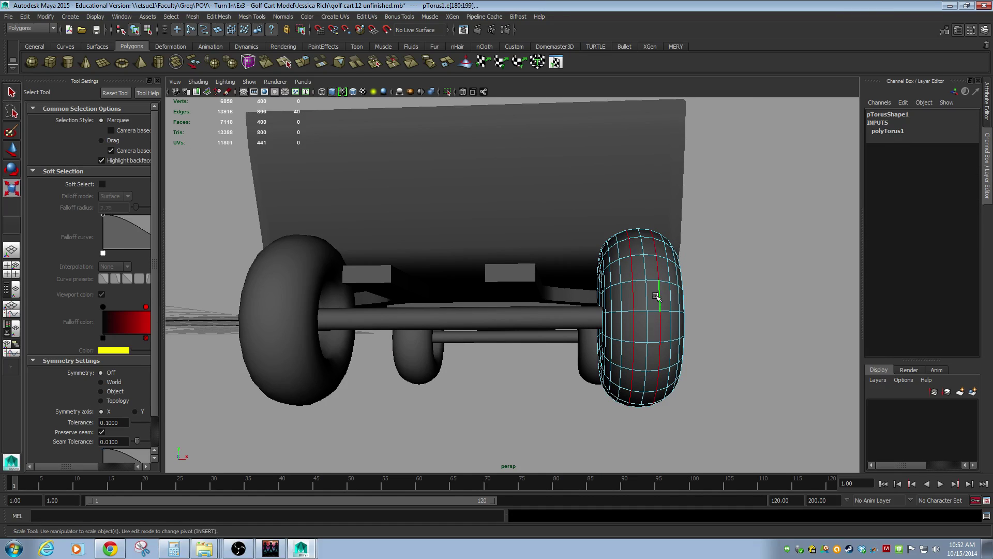
left_click_drag(637, 318, 624, 321)
key("ctrl+z")
Try flattening the tread of the opposite rear tire by scaling its central edge loops.
left_click(298, 284)
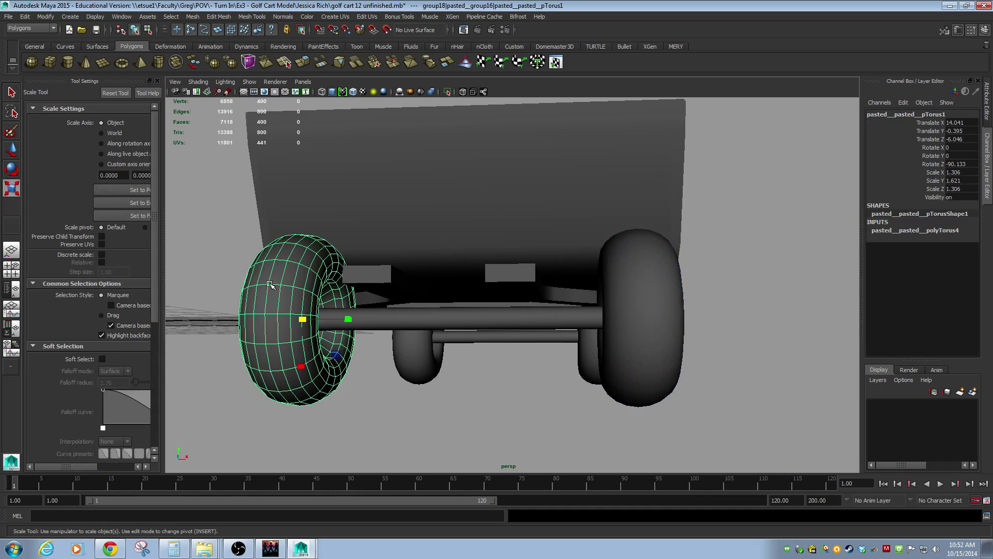
right_click_drag(270, 283, 288, 252)
double_click(285, 270)
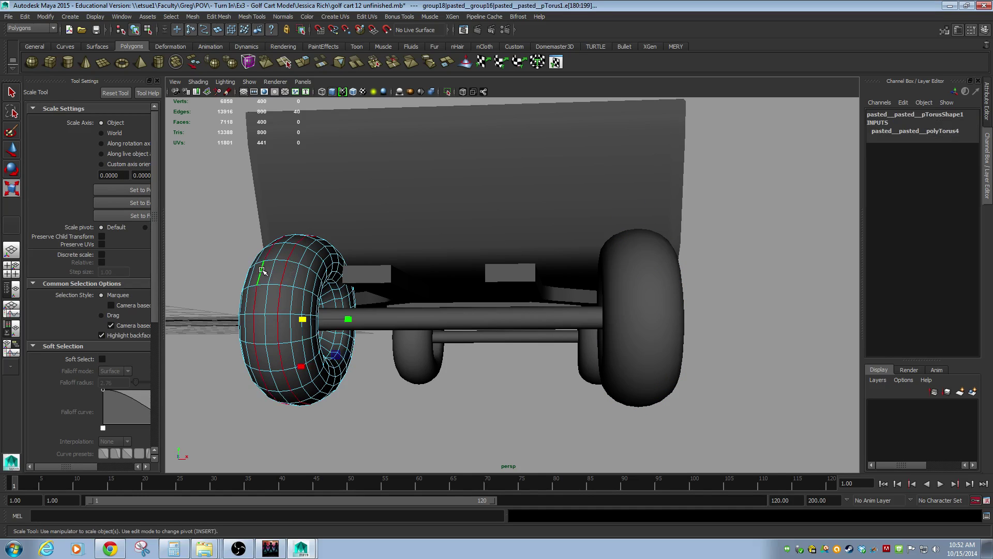
left_click_drag(306, 320, 295, 317)
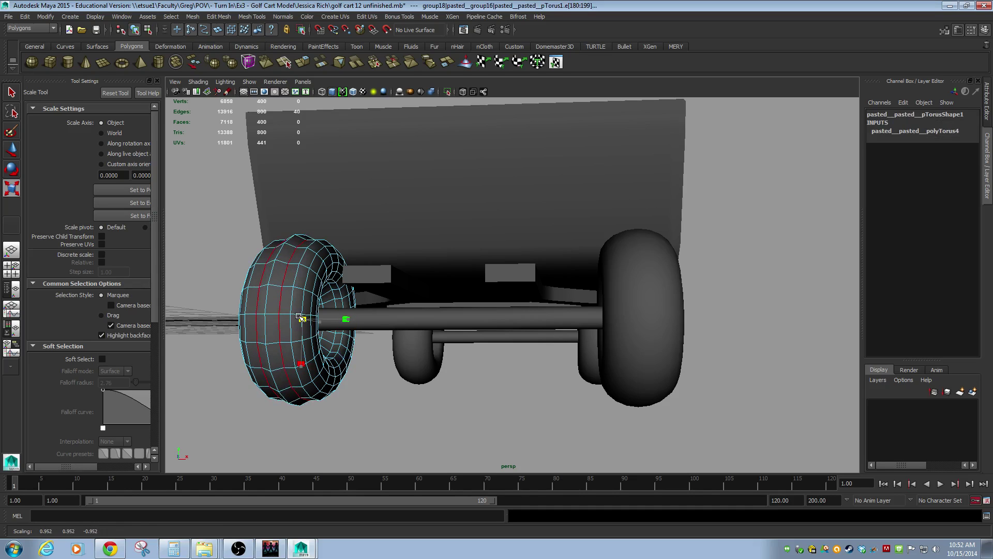
double_click(294, 274)
left_click_drag(308, 321, 295, 313)
right_click_drag(295, 313, 389, 300, "alt")
middle_click_drag(389, 300, 419, 360, "alt")
Check the reshaped tread edges on that rear tire up close and undo the latest tire actions.
left_click(416, 290)
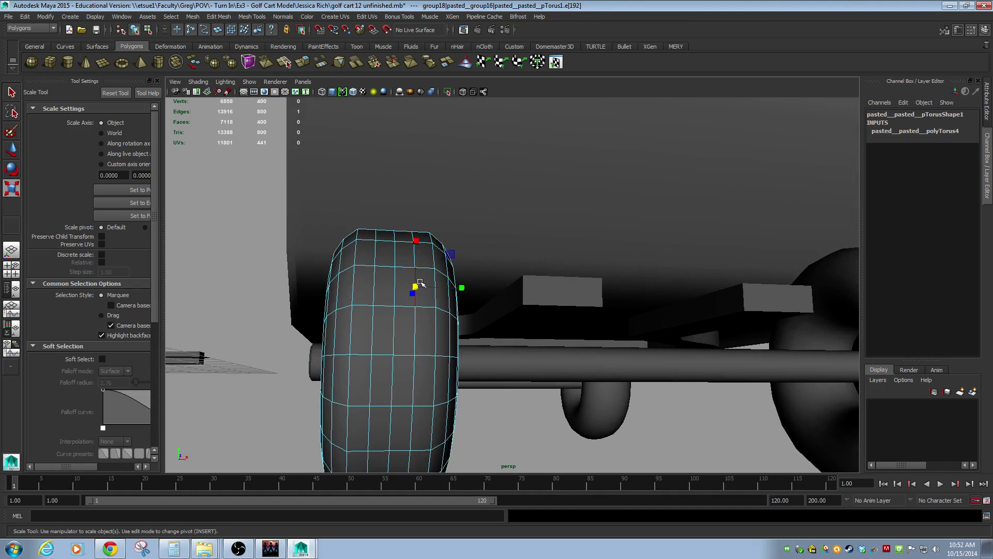
left_click(468, 283)
right_click_drag(575, 368, 520, 374, "alt")
left_click_drag(558, 364, 531, 365, "alt")
left_click_drag(432, 342, 519, 359, "alt")
key("ctrl+z")
key("ctrl+z")
key("ctrl+z")
key("ctrl+z")
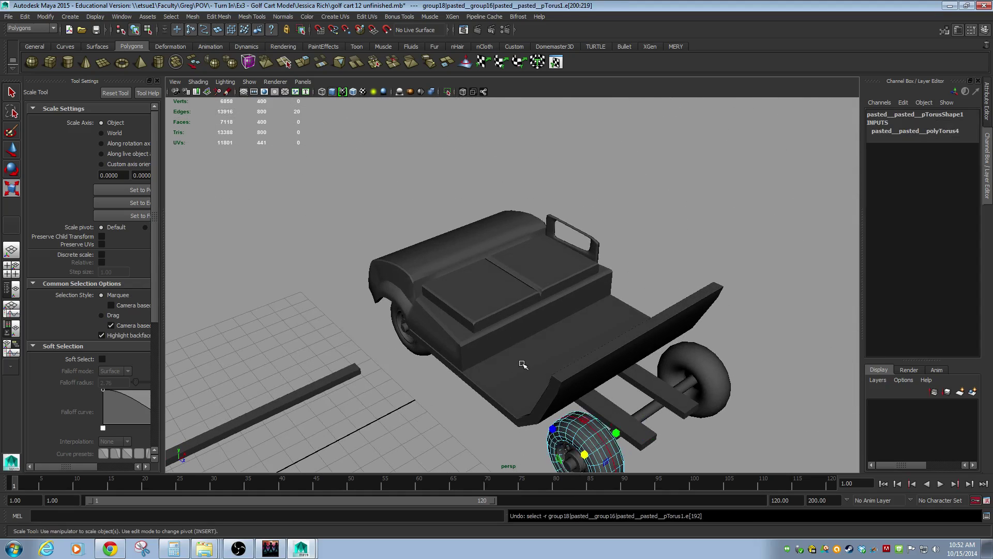
Select the seat cushion and the armrest pCube7, and examine the edge flow around the armrest's upper corner.
left_click(495, 285)
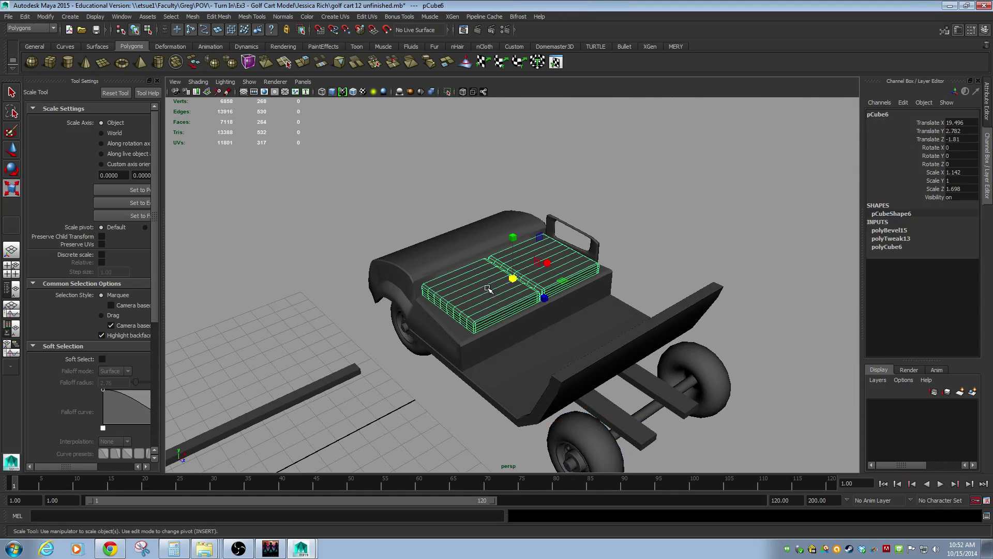
left_click_drag(541, 281, 518, 360, "alt")
scroll(518, 360, "up", 3)
left_click(508, 344)
scroll(539, 333, "up", 3)
middle_click_drag(572, 299, 594, 321, "alt")
scroll(595, 321, "up", 3)
left_click_drag(493, 308, 526, 157, "alt")
middle_click_drag(525, 157, 543, 207, "alt")
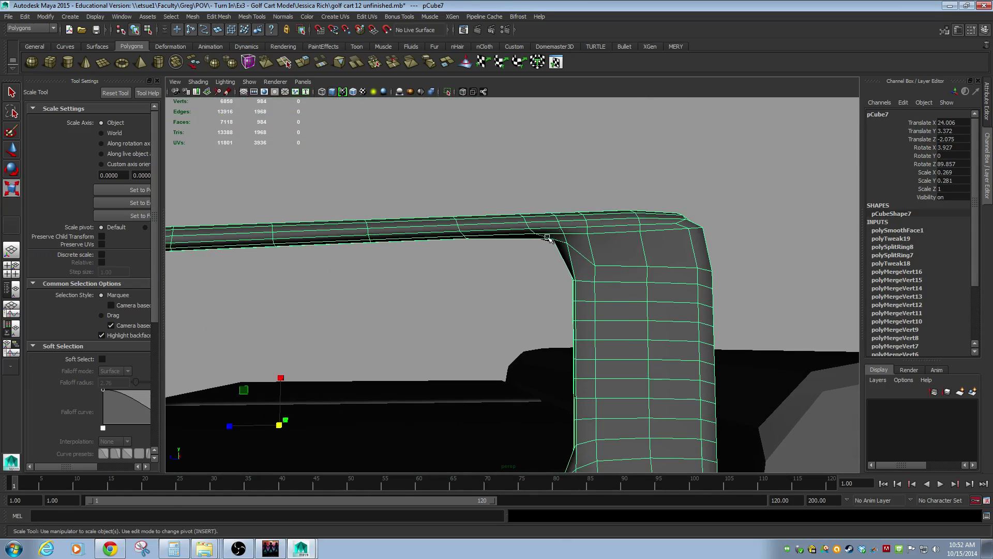
left_click_drag(644, 260, 500, 274, "alt")
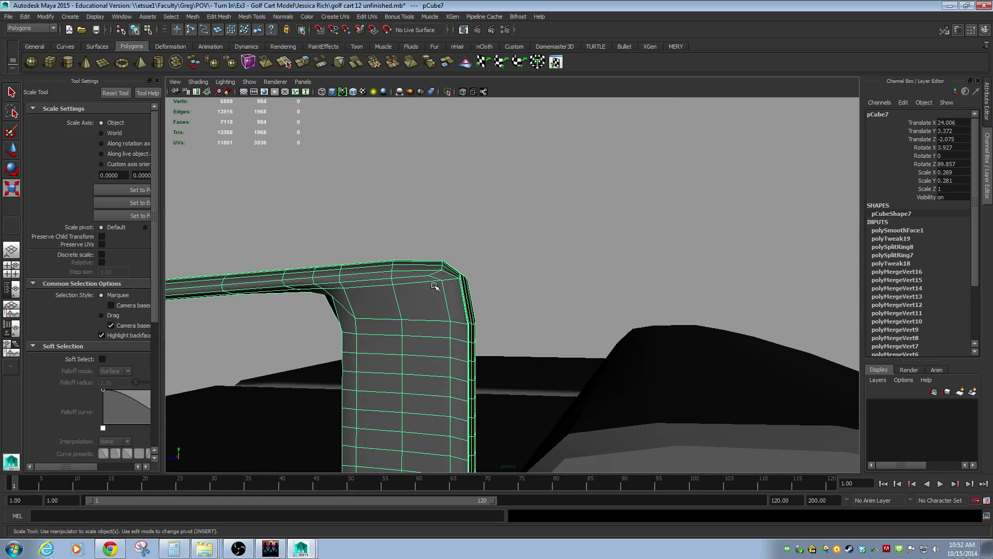
Turn on smooth mesh preview for the armrest, inspect its curves and corners, and clear the selection.
key("3")
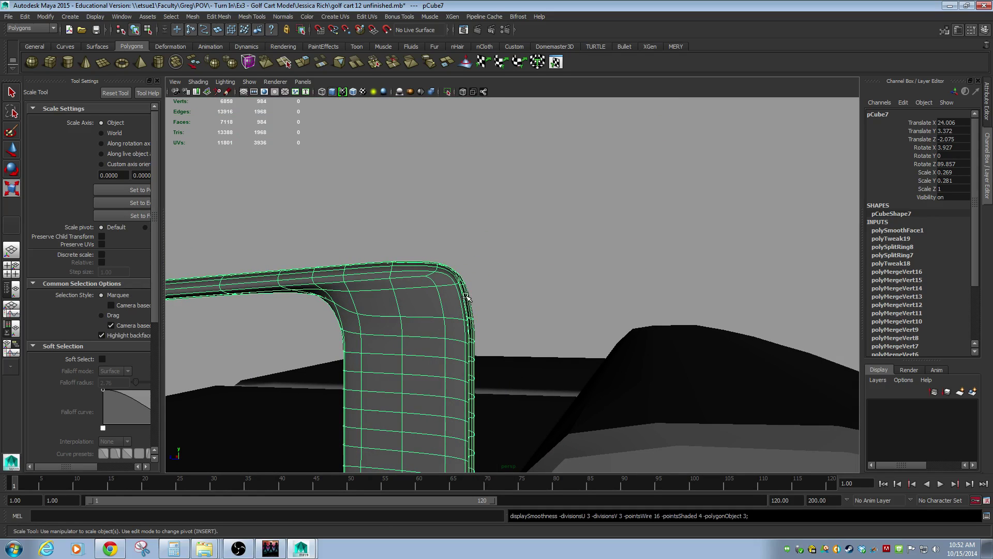
left_click(588, 281)
left_click_drag(588, 281, 485, 277, "alt")
left_click(501, 334)
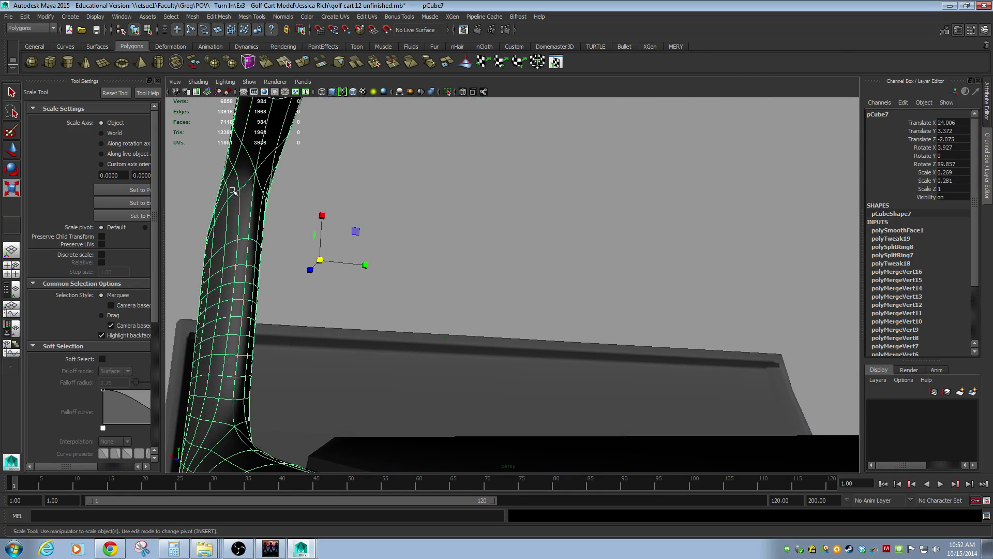
left_click_drag(232, 193, 278, 225, "alt")
right_click_drag(709, 344, 488, 317, "alt")
left_click_drag(488, 317, 591, 342, "alt")
left_click(612, 212)
left_click_drag(774, 366, 424, 319, "alt")
right_click_drag(424, 317, 508, 380, "alt")
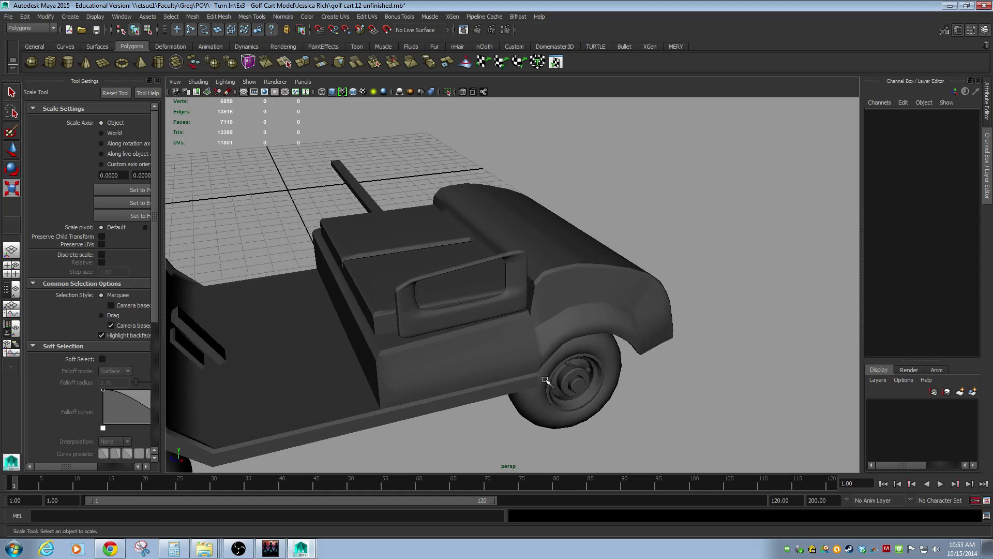
Compare the body mesh pCube5 with smooth mesh preview on and off around the corner below the armrest.
left_click(506, 377)
left_click_drag(492, 372, 454, 340, "alt")
right_click_drag(455, 340, 606, 391, "alt")
left_click_drag(607, 392, 575, 404, "alt")
key("3")
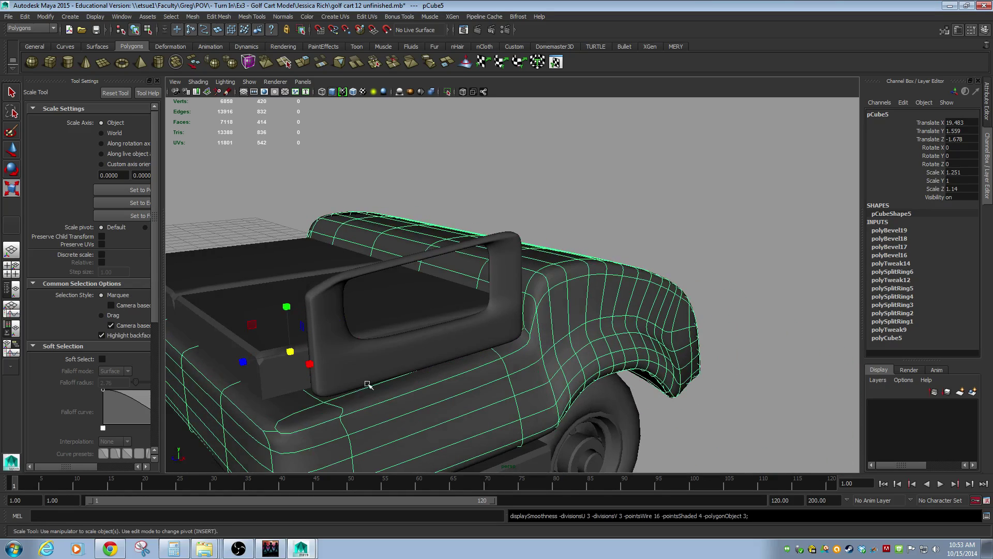
left_click_drag(351, 393, 418, 395, "alt")
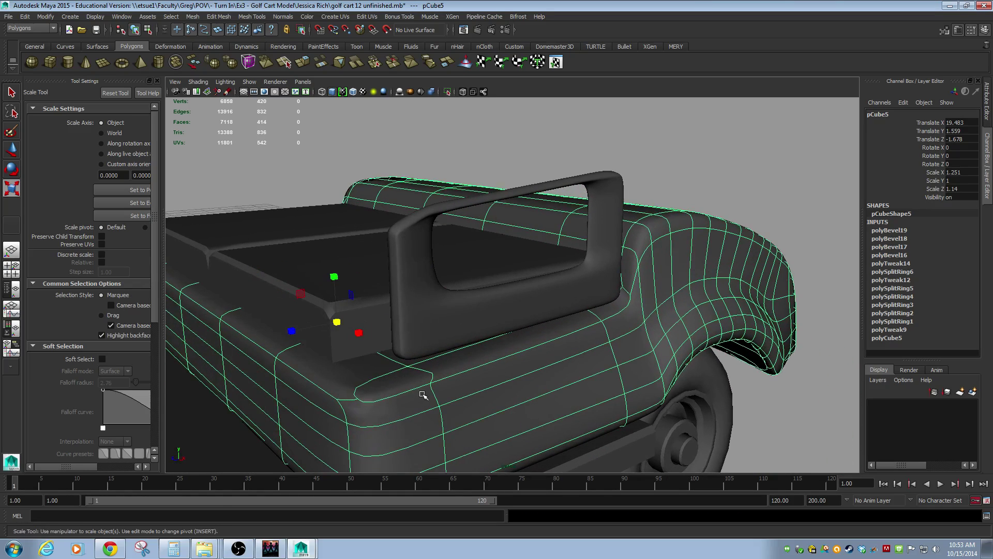
key("1")
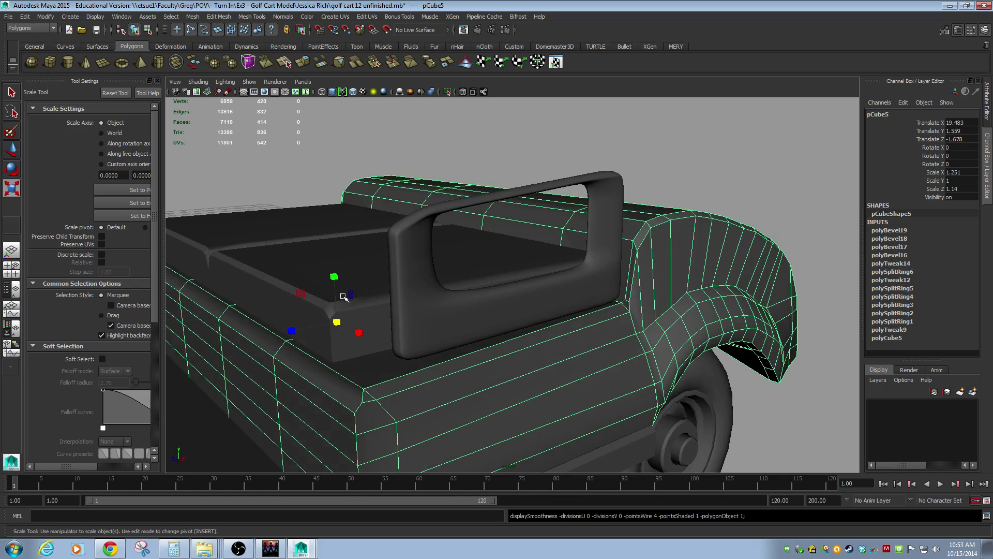
Select the bevel face and the small triangular face at the body's upper corner, and examine the adjoining faces up close.
key("F11")
left_click(329, 388)
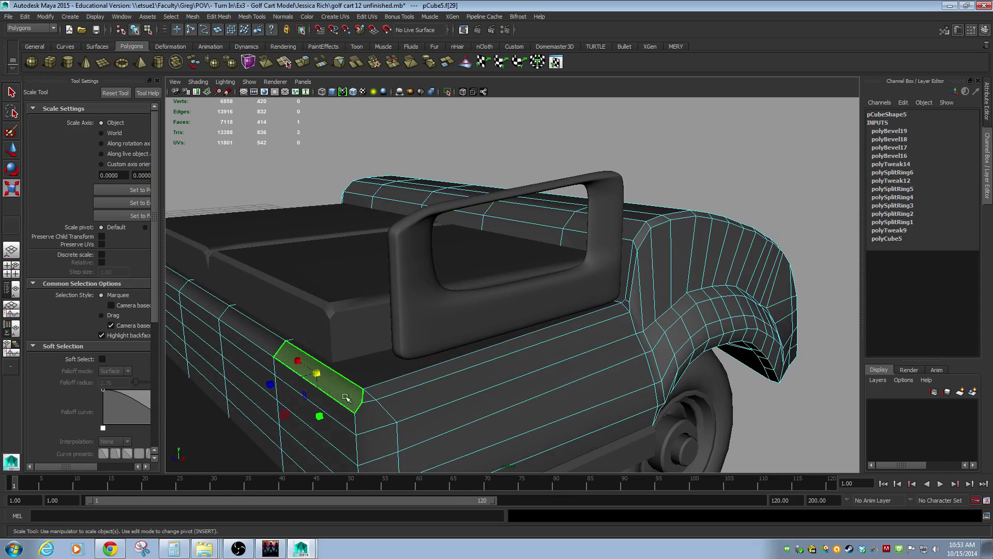
left_click(376, 420)
left_click(344, 399)
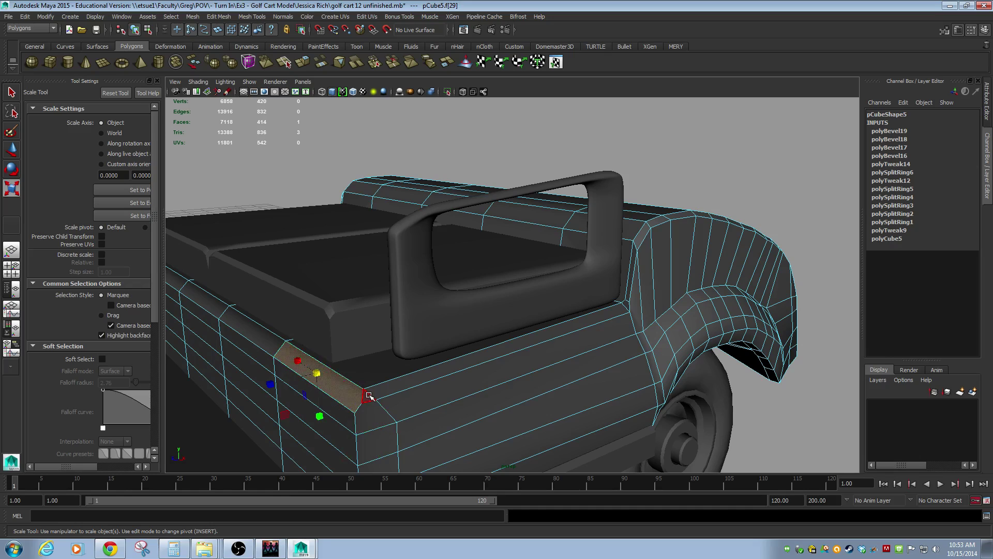
left_click(391, 409)
scroll(374, 420, "up", 6)
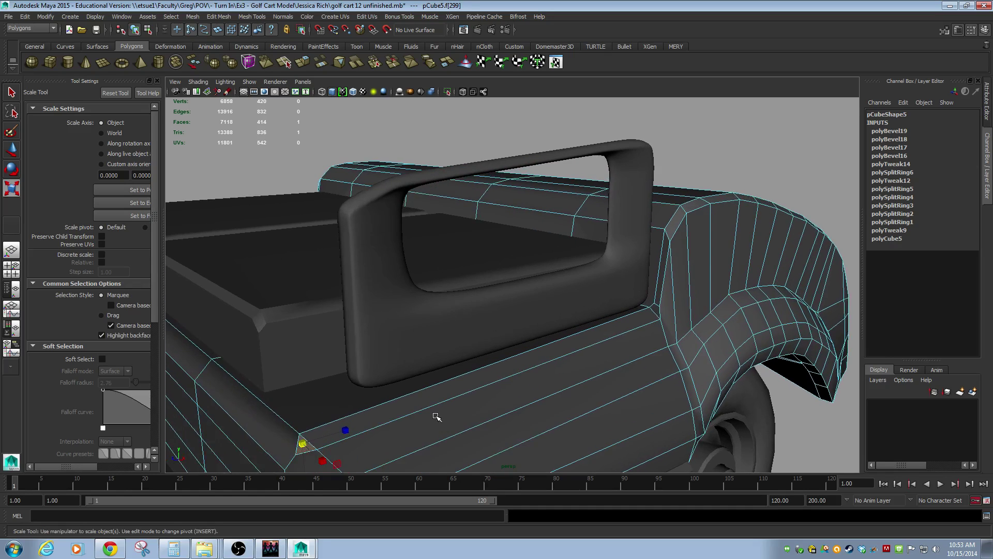
right_click_drag(453, 340, 504, 354, "alt")
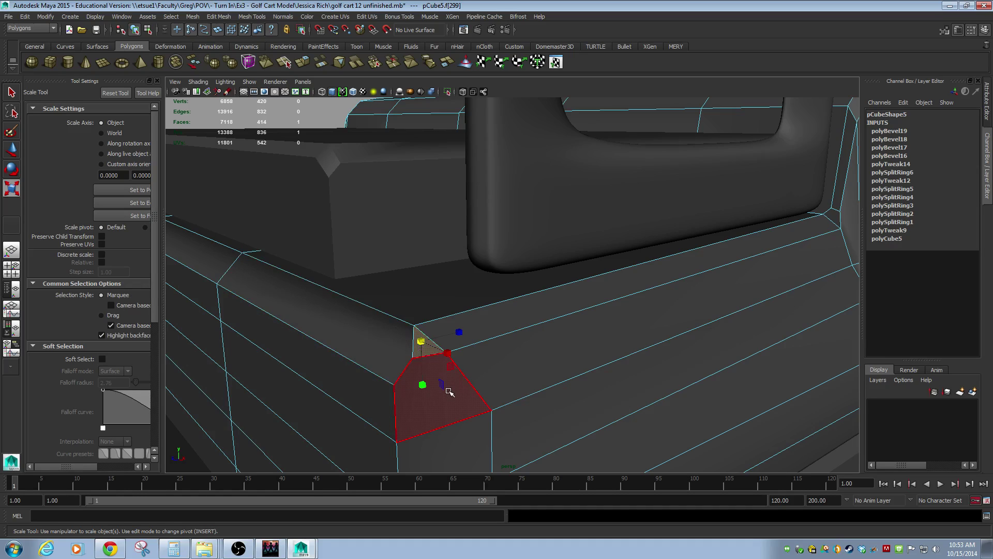
right_click_drag(466, 398, 437, 397, "alt")
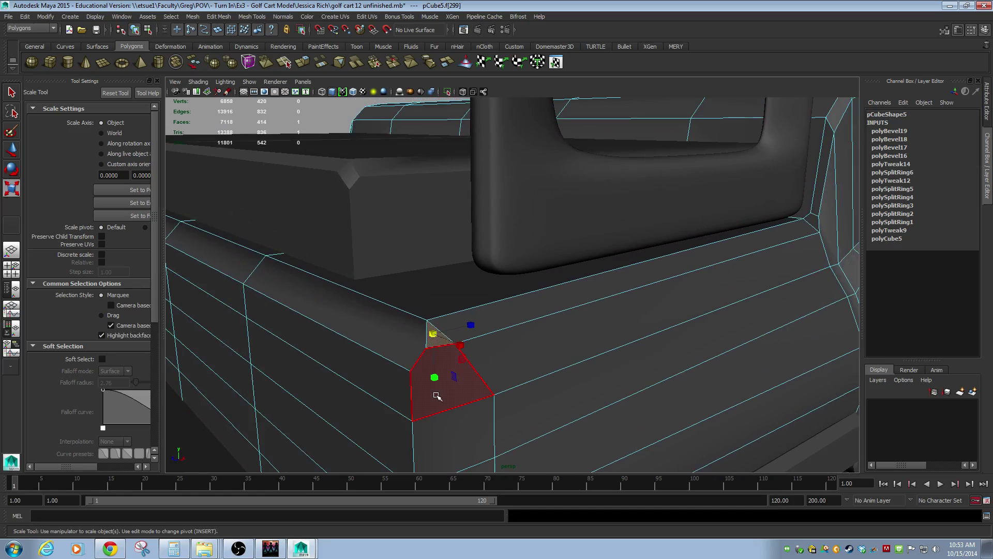
left_click_drag(435, 379, 413, 375, "alt")
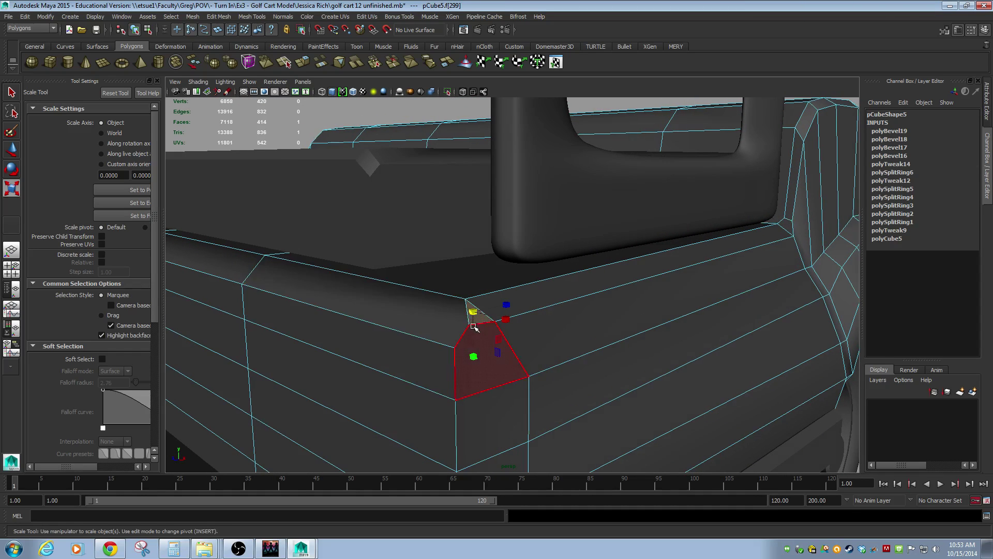
left_click_drag(475, 325, 444, 348, "alt")
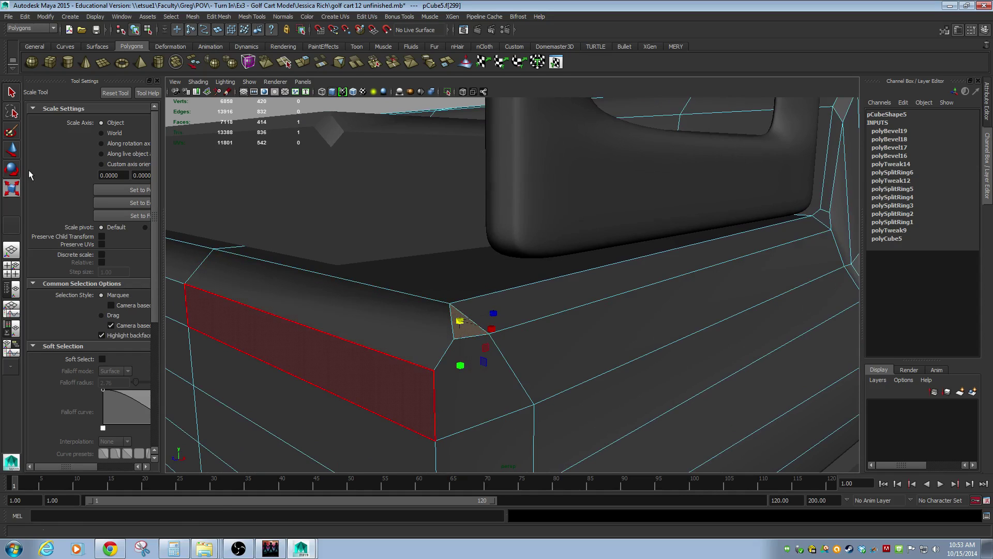
Use Target Weld to merge the small corner triangle's inner vertex into the vertex below it on the body's upper corner.
left_click(943, 30)
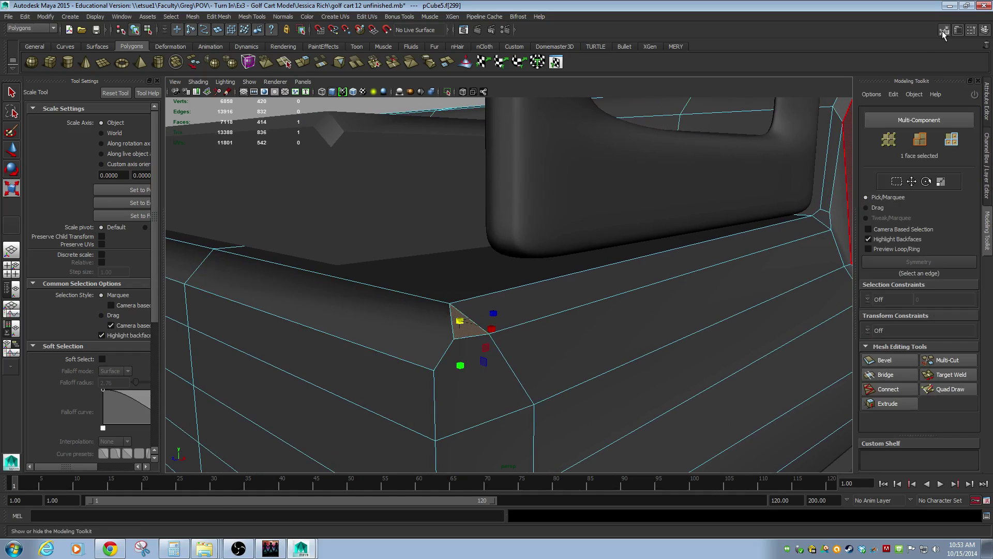
left_click(947, 375)
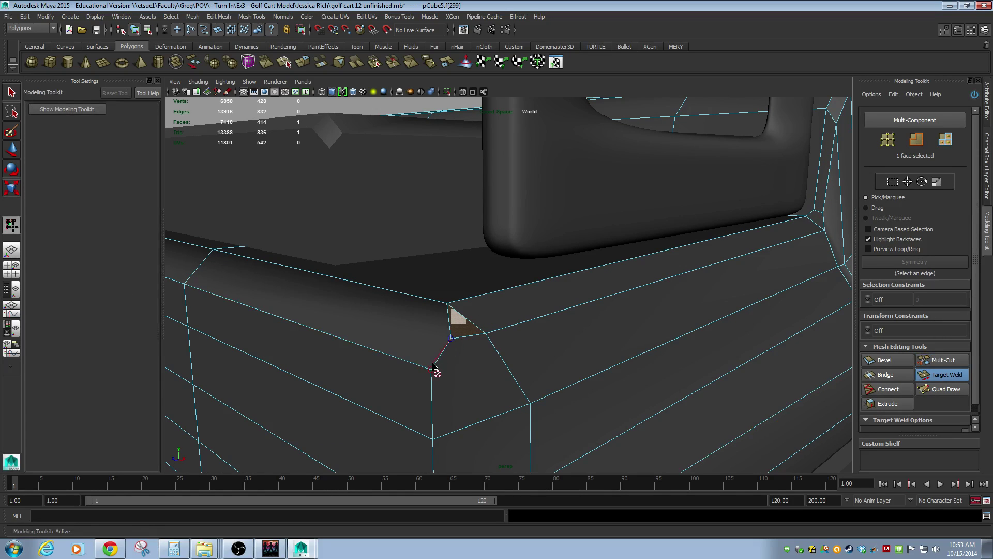
left_click_drag(434, 367, 433, 368)
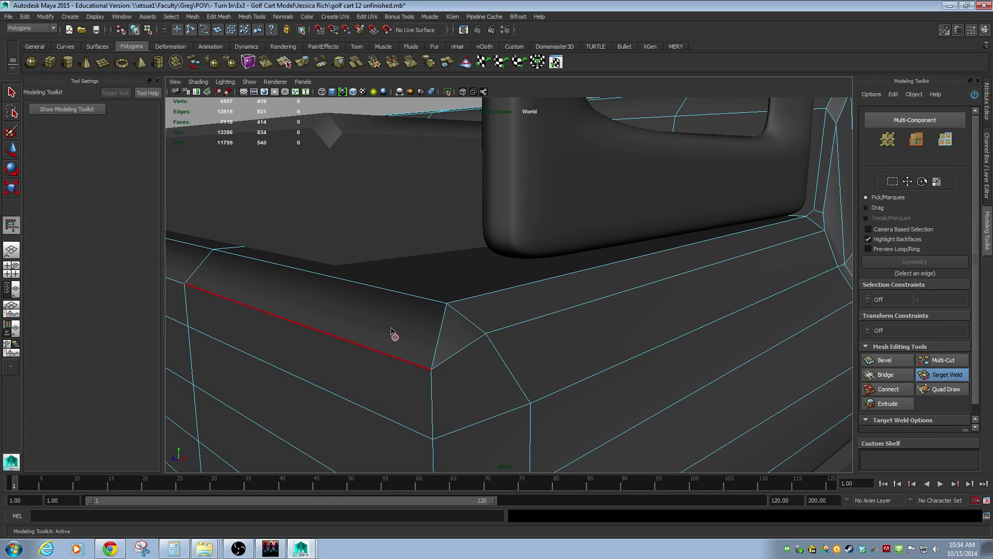
Turn on smooth mesh preview for the body and inspect the welded corner and the long edges below the seat.
right_click_drag(499, 405, 408, 341, "alt")
key("3")
left_click_drag(429, 360, 454, 363, "alt")
left_click_drag(320, 357, 282, 343, "alt")
middle_click_drag(283, 343, 317, 290, "alt")
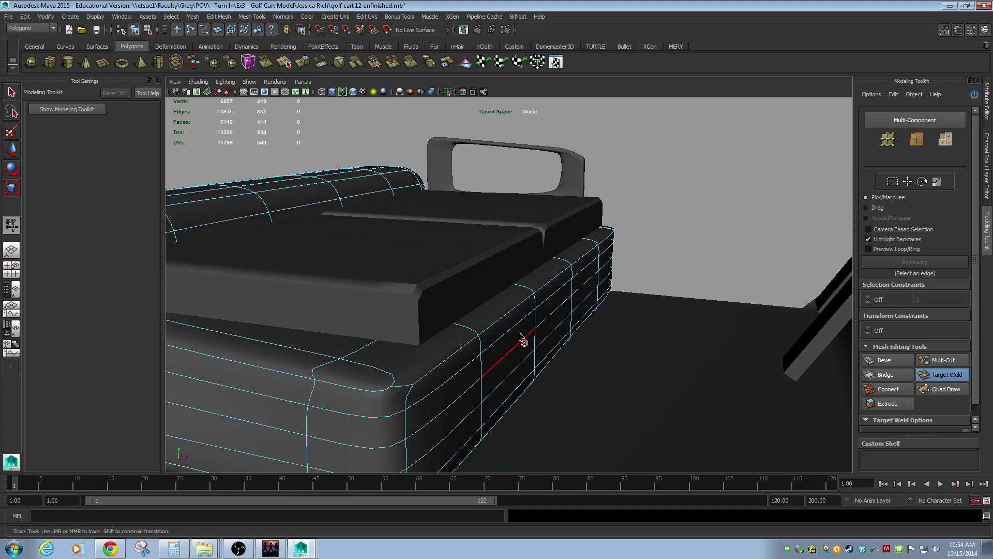
left_click_drag(515, 339, 365, 333, "alt")
right_click_drag(366, 332, 544, 375, "alt")
left_click_drag(543, 374, 520, 342, "alt")
right_click_drag(519, 341, 539, 355, "alt")
left_click_drag(538, 355, 510, 355, "alt")
Turn off smooth mesh preview and examine the body's edge layout around the rear wheel arch.
right_click_drag(581, 357, 437, 343, "alt")
left_click_drag(437, 343, 519, 271, "alt")
right_click_drag(519, 270, 569, 427, "alt")
left_click_drag(569, 427, 538, 470, "alt")
left_click_drag(308, 255, 530, 276, "alt")
right_click_drag(531, 277, 431, 275, "alt")
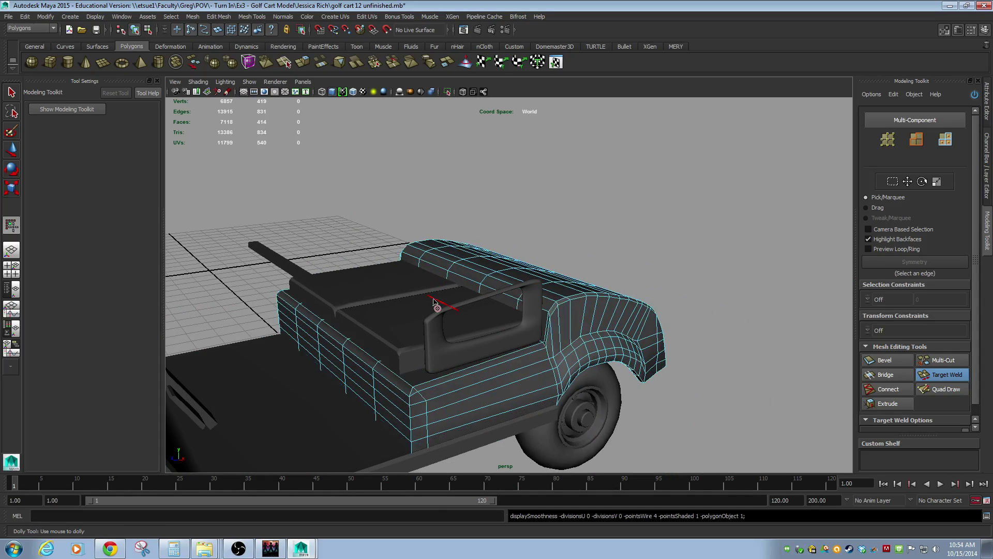
left_click_drag(403, 378, 574, 376, "alt")
right_click_drag(453, 372, 475, 364, "alt")
scroll(475, 361, "down", 4)
left_click_drag(362, 352, 510, 370, "alt")
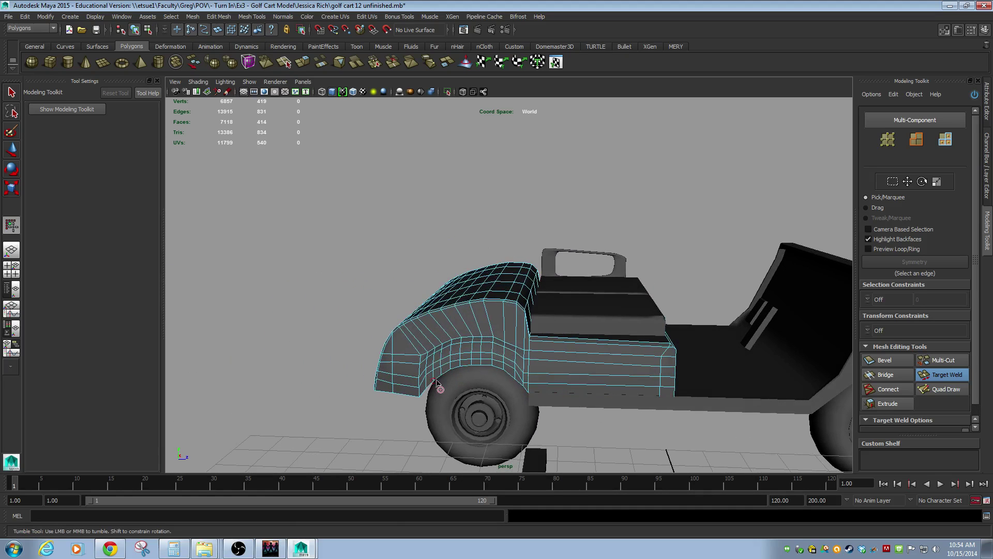
scroll(438, 383, "up", 5)
middle_click_drag(569, 414, 556, 180, "alt")
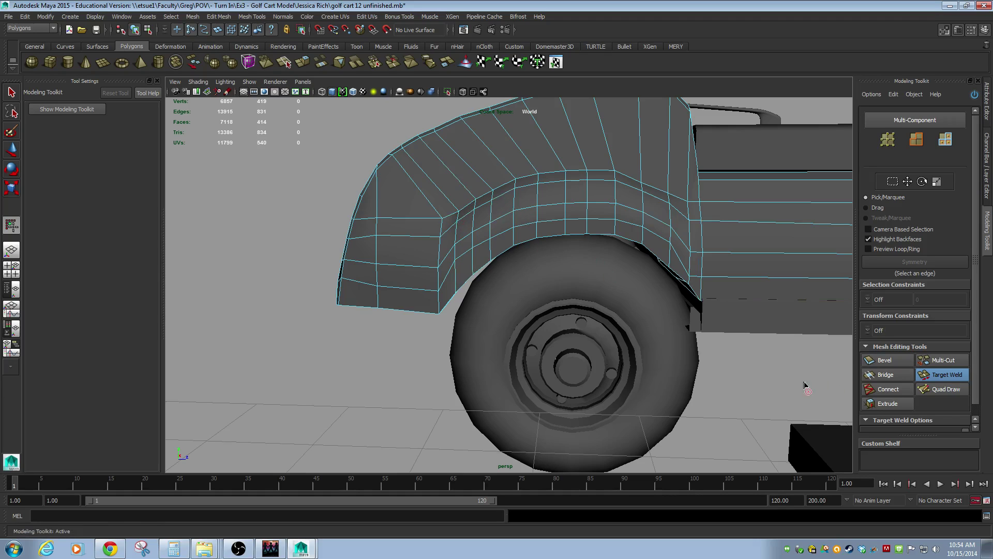
Leave Target Weld, return to object selection, and select the body pCube5 before clearing the selection.
key("w")
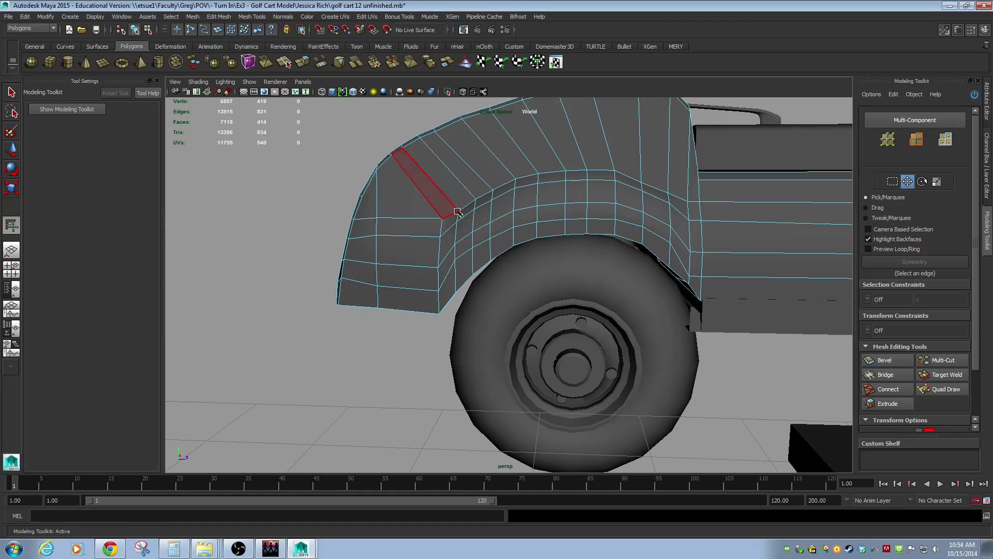
scroll(694, 222, "down", 5)
left_click_drag(720, 243, 610, 352, "alt")
scroll(635, 258, "down", 3)
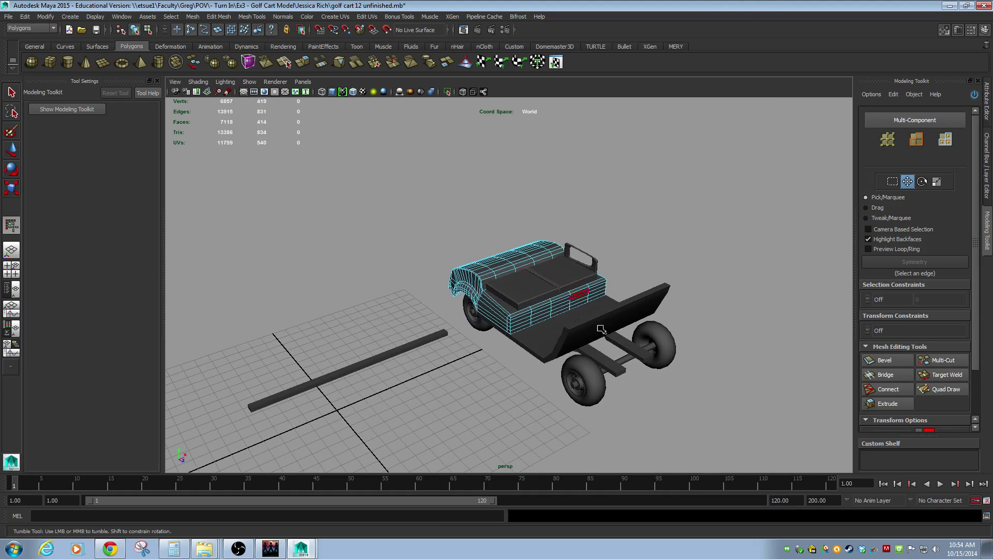
key("r")
left_click(501, 259)
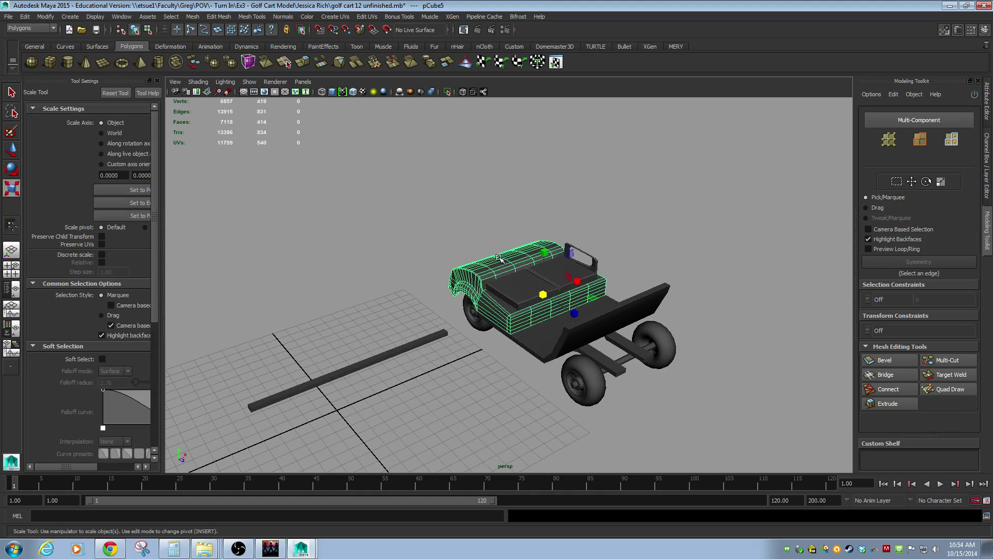
left_click(678, 190)
Select the body pCube5 and compare its rear panel and fender with and without the wireframe.
left_click_drag(455, 270, 604, 281, "alt")
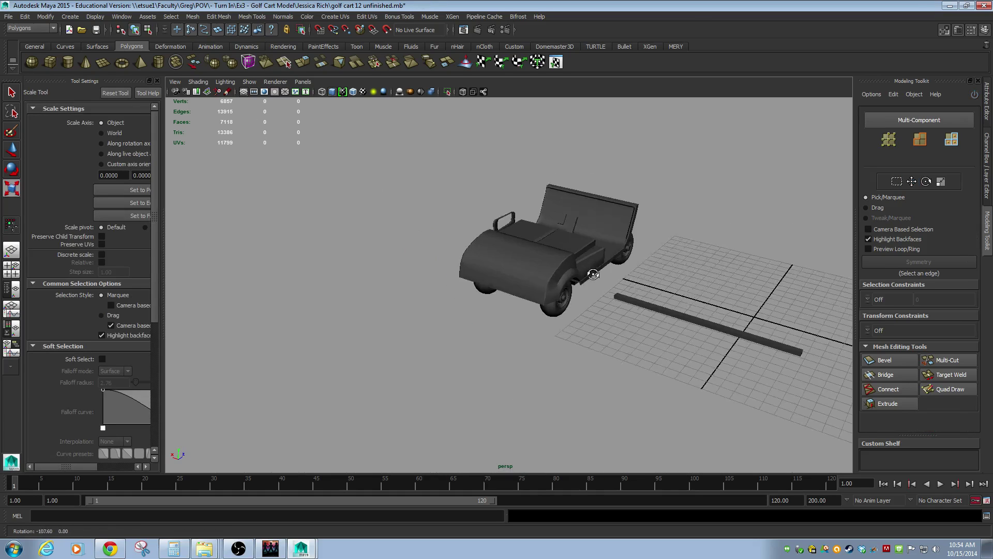
scroll(569, 285, "up", 6)
left_click(542, 308)
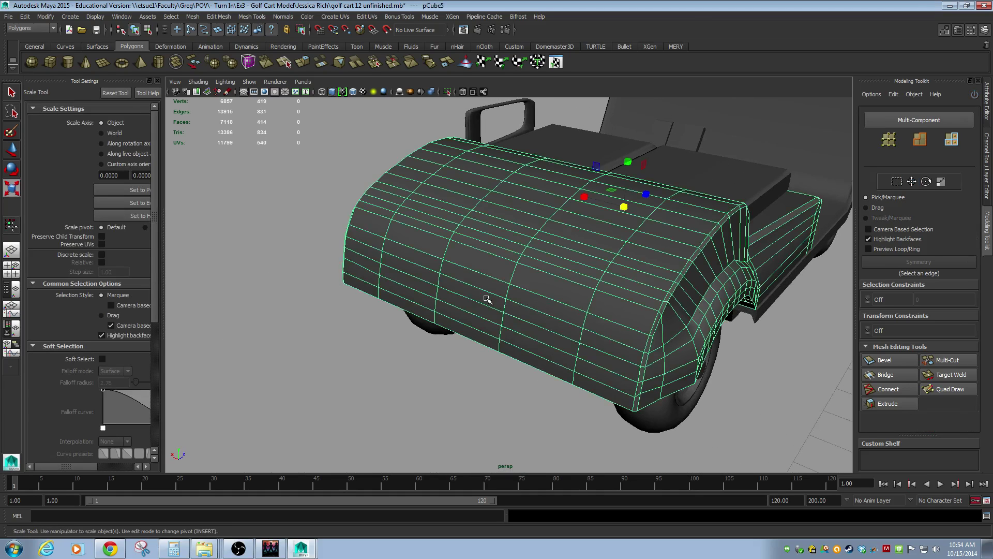
left_click_drag(482, 299, 517, 292, "alt")
left_click(310, 261)
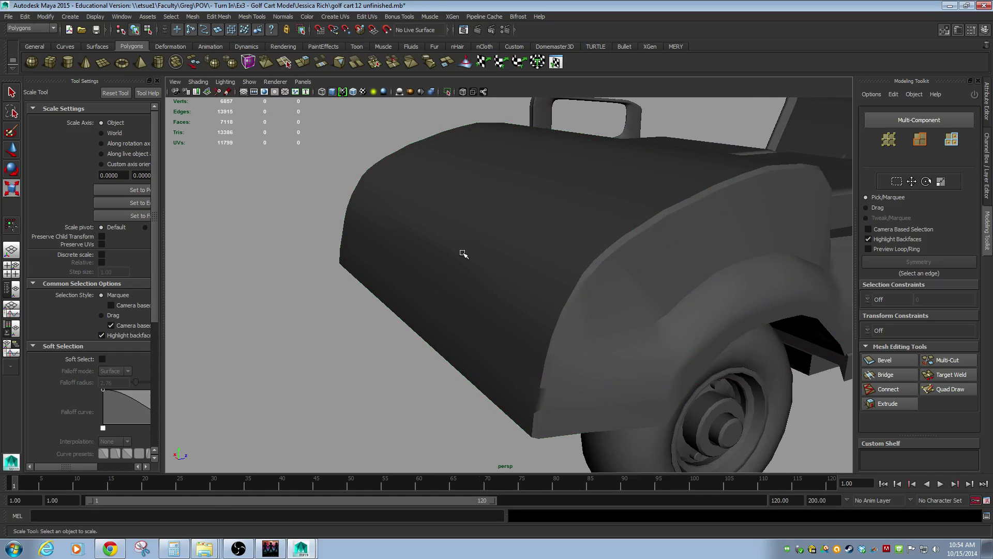
scroll(465, 291, "down", 5)
left_click(534, 249)
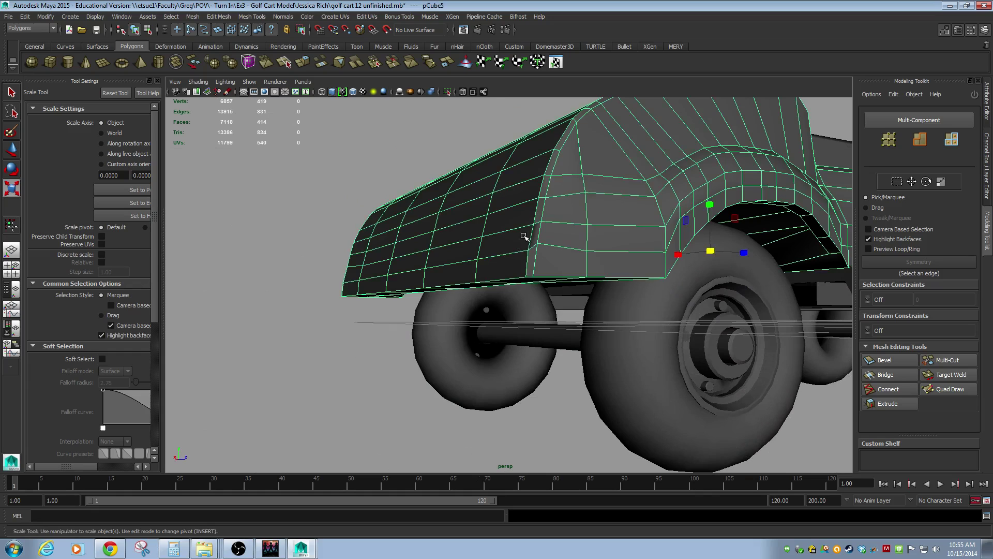
left_click_drag(520, 236, 528, 261, "alt")
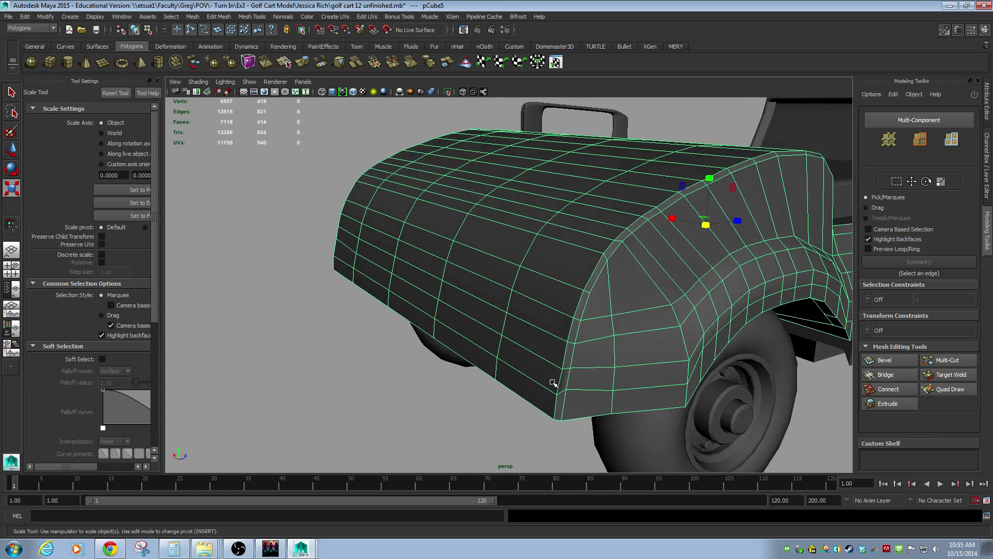
Show the body's vertices with smooth mesh preview on, inspect the rounded rear corner, and clear the selection.
key("F9")
key("3")
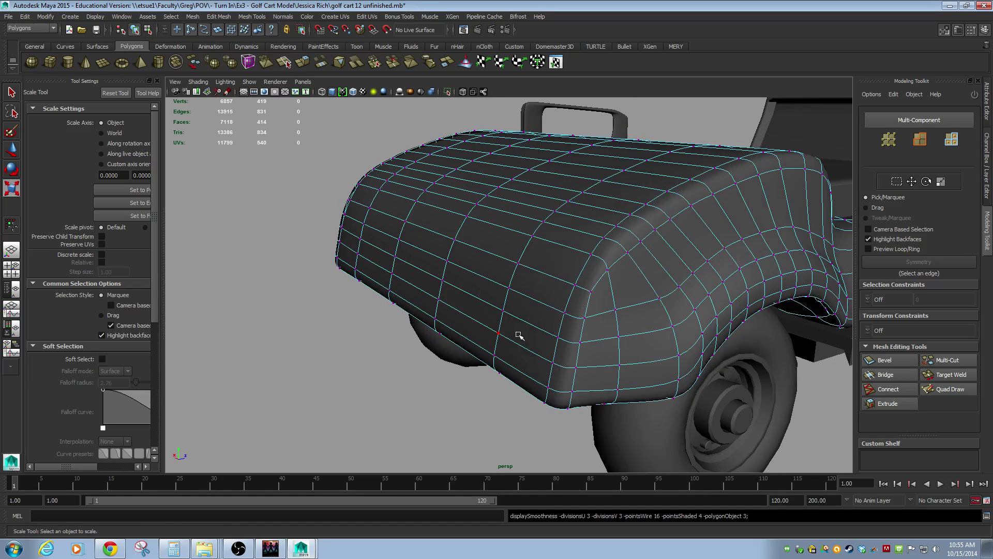
mouse_move(547, 355)
left_mouse_down("alt")
mouse_move(507, 339)
mouse_move(564, 348)
left_mouse_up("alt")
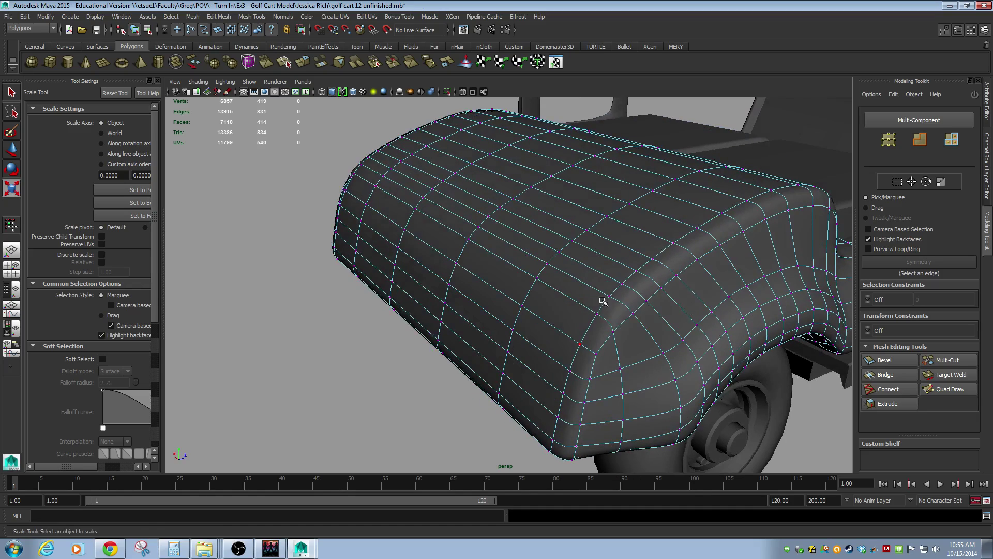
left_click(328, 370)
Reselect the smoothed body and examine the rear fender's curve and edge flow above the wheel from the side.
scroll(351, 295, "down", 5)
left_click_drag(351, 295, 399, 286, "alt")
left_click(470, 292)
right_click_drag(399, 286, 558, 286, "alt")
left_click_drag(559, 286, 366, 263, "alt")
scroll(408, 219, "down", 4)
left_click_drag(408, 219, 528, 265, "alt")
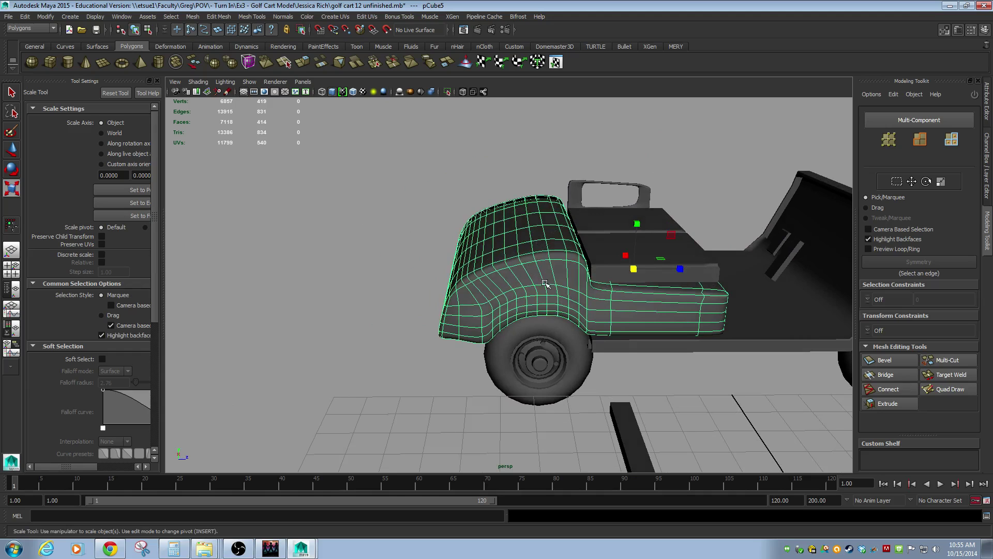
left_click_drag(514, 272, 468, 284, "alt")
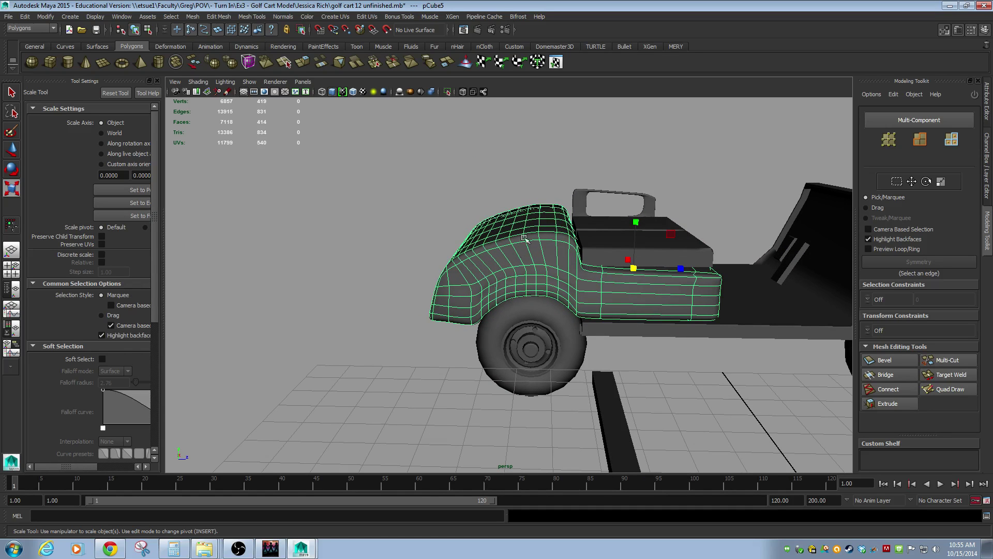
left_click_drag(555, 231, 464, 224, "alt")
right_click_drag(464, 224, 572, 246, "alt")
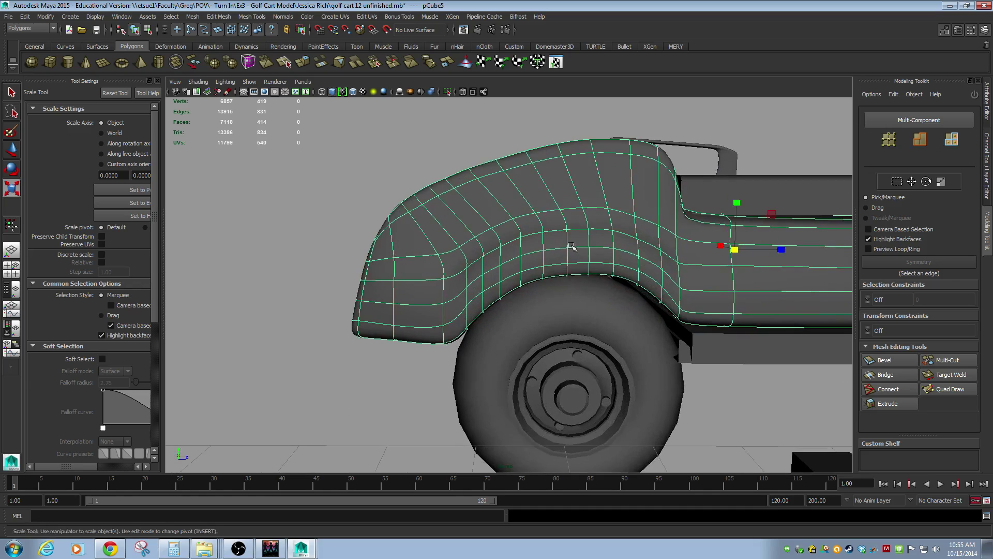
middle_click_drag(572, 246, 611, 295, "alt")
left_click_drag(542, 263, 541, 271, "alt")
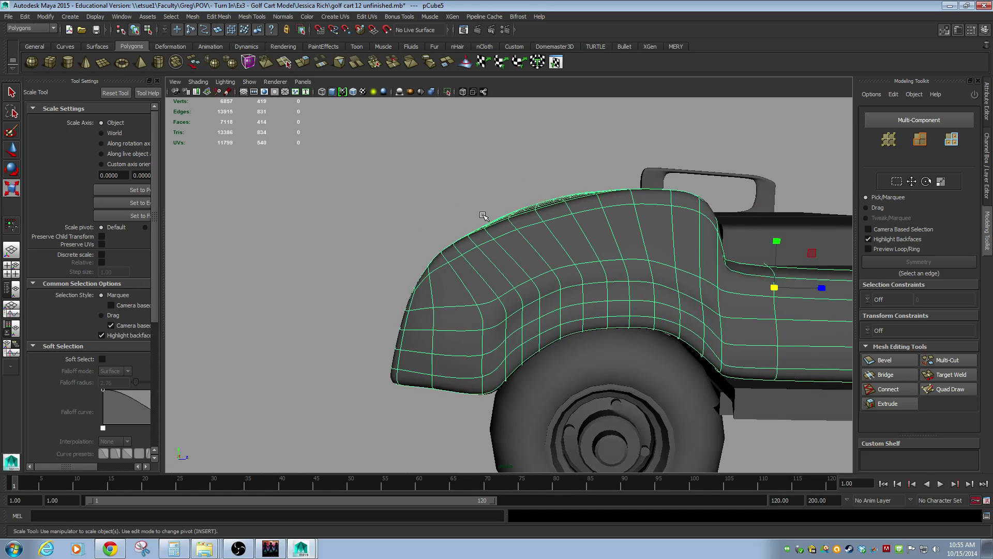
Try moving vertices along the rear fender's upper curve, and undo the edits.
key("F9")
left_click_drag(499, 186, 587, 204, "alt")
key("w")
left_click_drag(584, 203, 546, 168, "alt")
left_click_drag(590, 221, 534, 241, "alt")
key("ctrl+z")
key("ctrl+z")
key("ctrl+z")
key("ctrl+z")
key("ctrl+z")
Clear the selection, view the smoothed rear body once more, and close the golf cart scene without saving changes.
right_click_drag(653, 288, 377, 194, "alt")
left_click_drag(483, 276, 466, 264, "alt")
left_click(583, 252)
right_click_drag(466, 264, 589, 274, "alt")
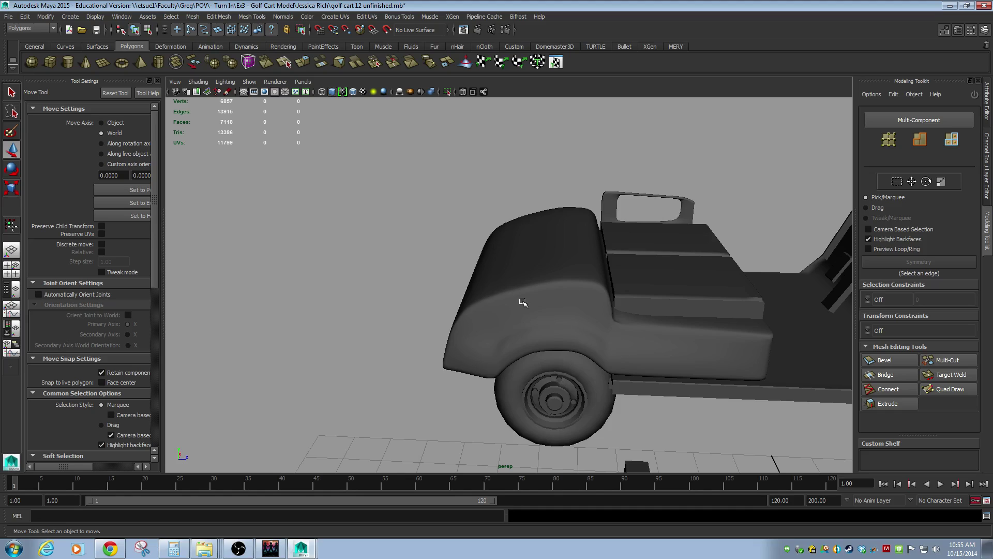
left_click(986, 6)
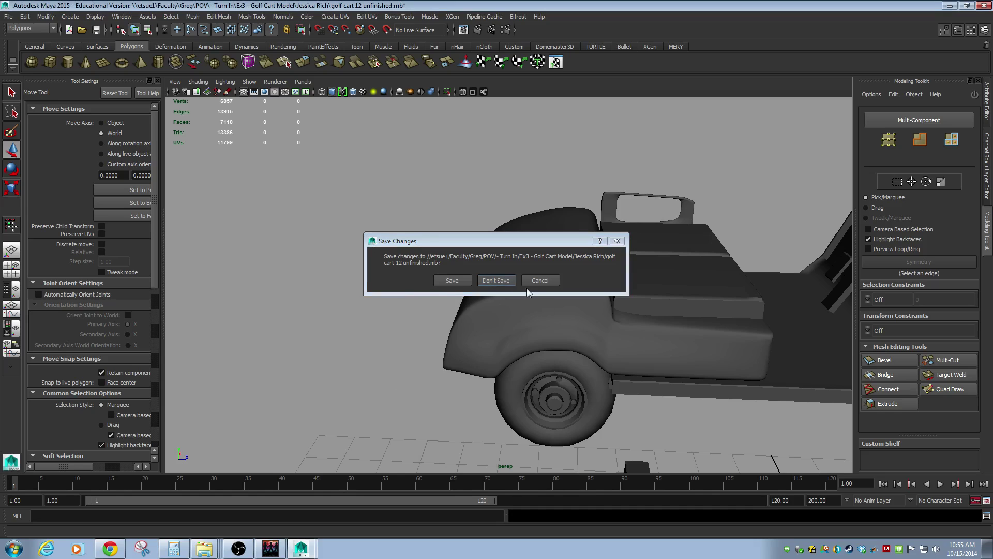
left_click(489, 281)
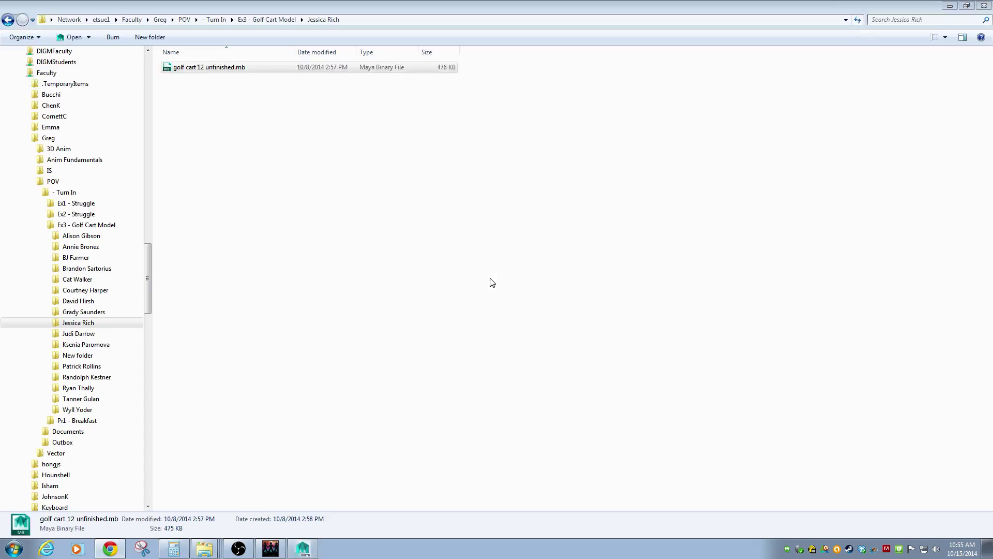
Open the next student's folder, browse the golf cart reference images starting with Golf_Cart_Front_view.jpg, and close the viewer.
left_click(91, 335)
double_click(186, 77)
left_click(519, 525)
left_click(520, 526)
left_click(520, 525)
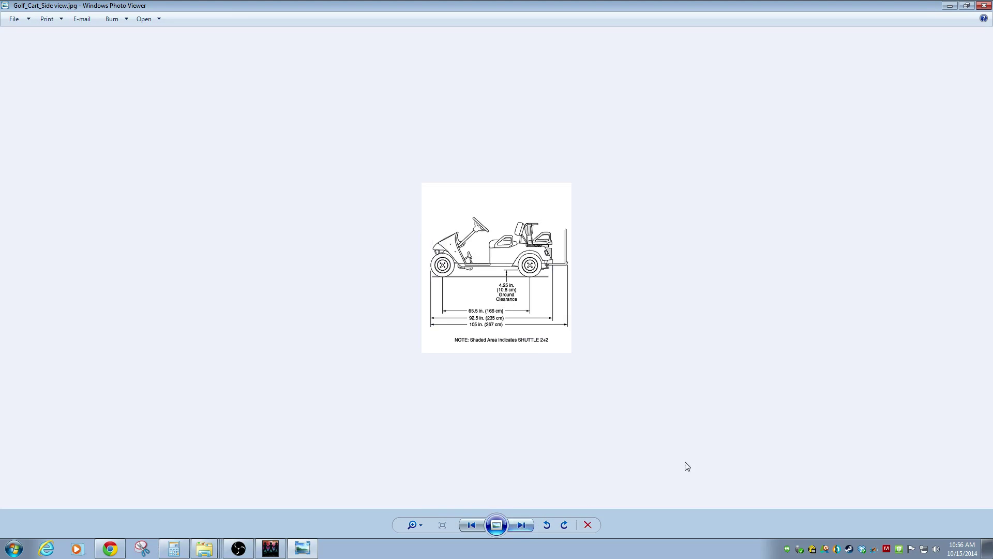
left_click(978, 10)
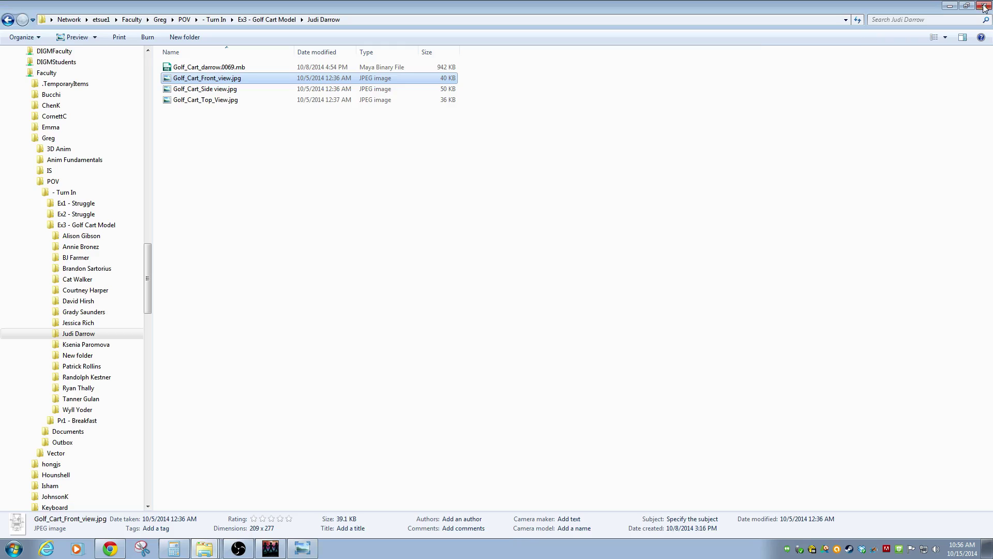
Open the student's golf cart Maya scene, version 0069, and view the hood, steering wheel and seats up close.
double_click(187, 71)
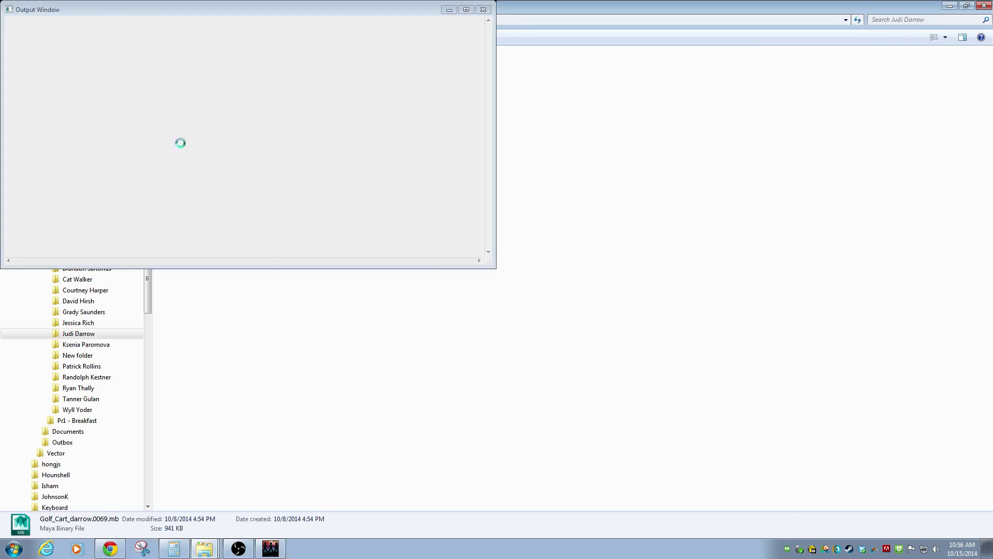
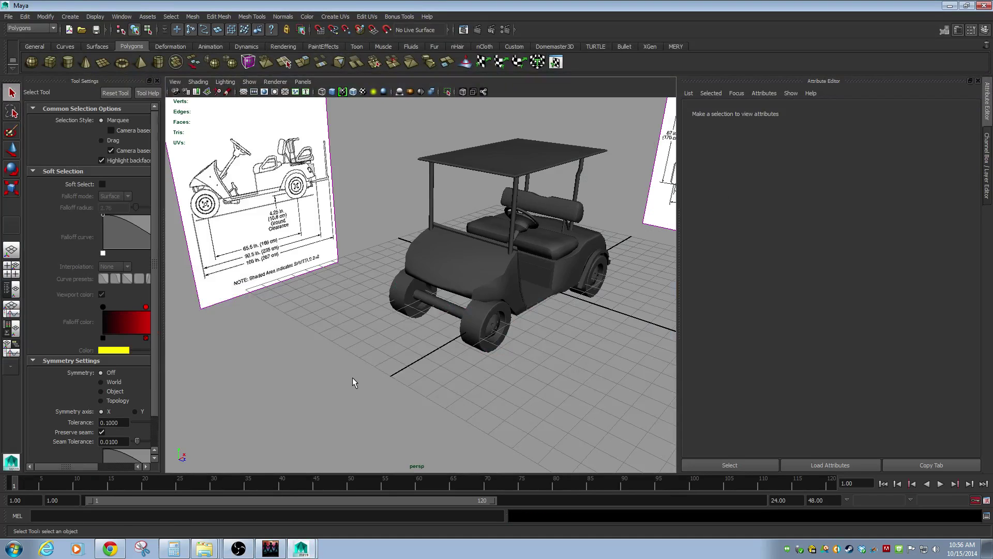
left_click_drag(504, 349, 482, 341, "alt")
right_click_drag(530, 346, 469, 340, "alt")
left_click_drag(469, 340, 382, 355, "alt")
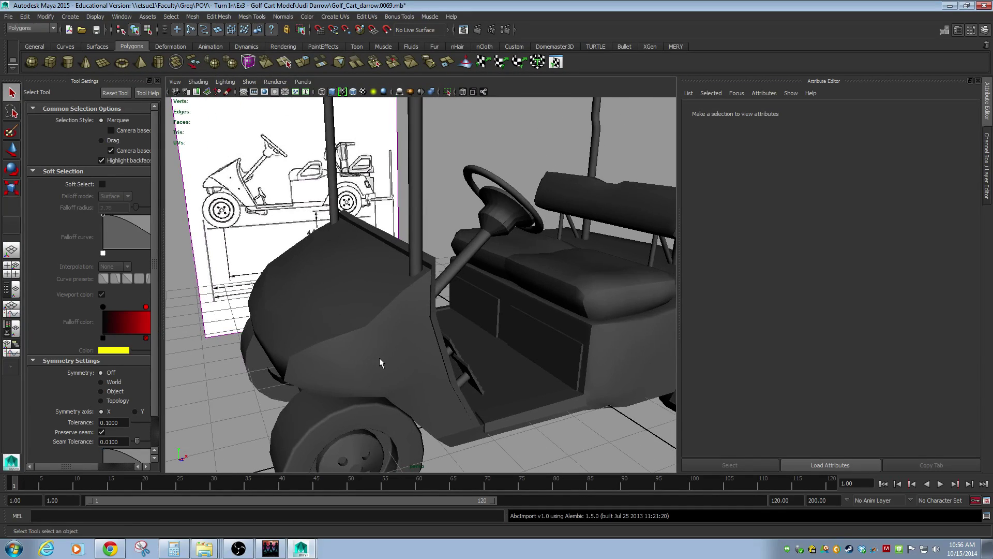
Select CartBody1, check its underside, and turn on smooth mesh preview to examine the floor and side sill.
left_click(378, 364)
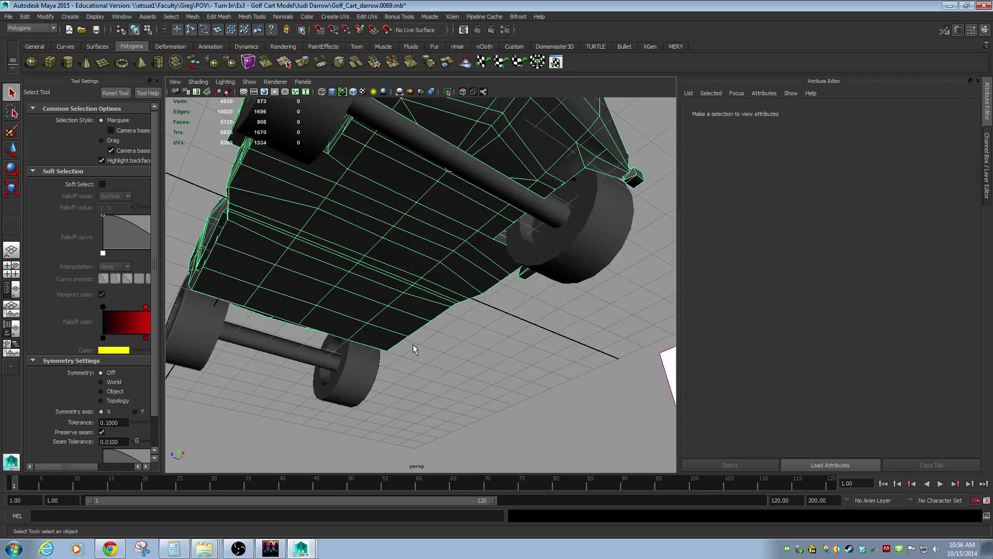
left_click_drag(417, 322, 501, 333, "alt")
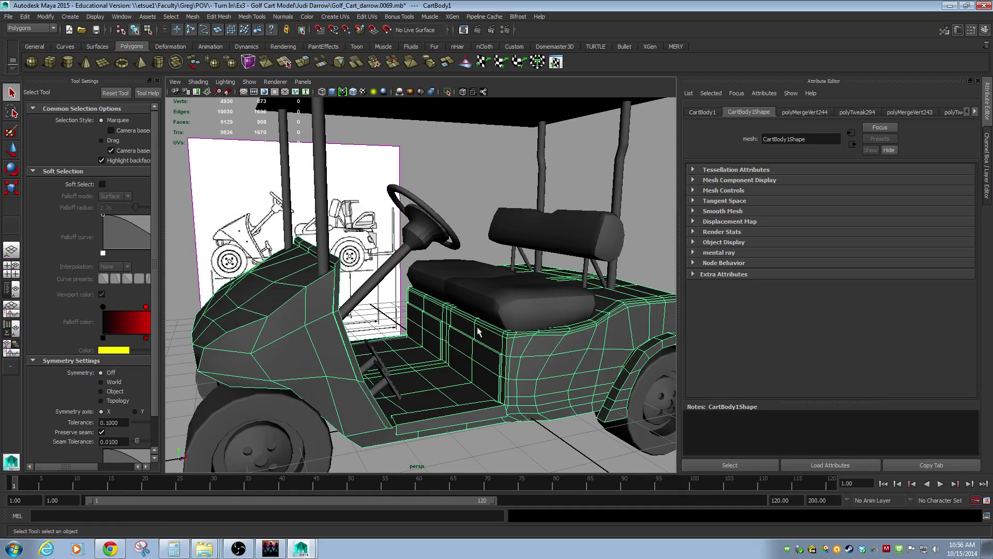
key("3")
left_click_drag(473, 376, 523, 386, "alt")
right_click_drag(523, 386, 626, 424, "alt")
middle_click_drag(625, 424, 477, 289, "alt")
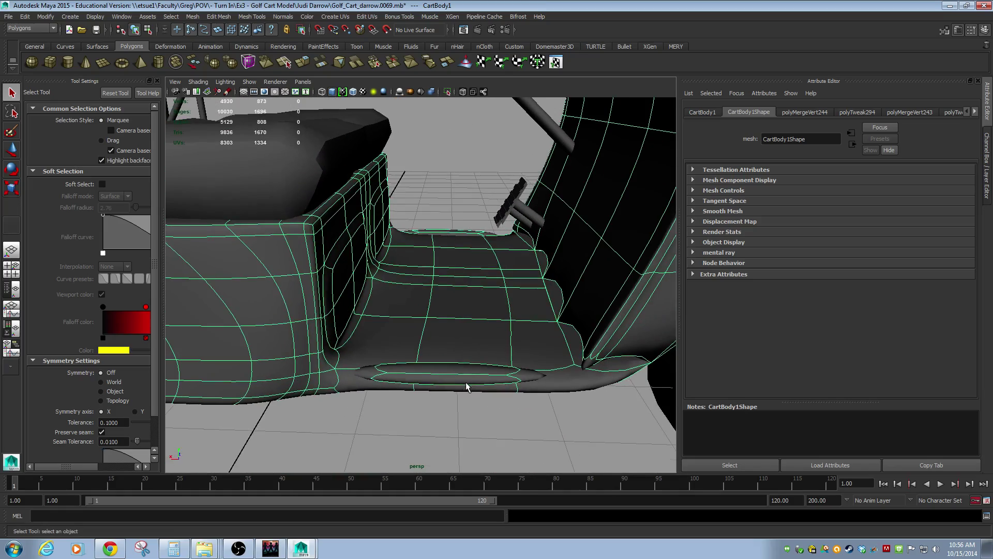
Turn off smooth mesh preview for CartBody1 and examine the edges around the floor, door opening and hood.
key("1")
left_click_drag(535, 388, 489, 406, "alt")
left_click_drag(400, 378, 436, 274, "alt")
left_click_drag(327, 295, 392, 370, "alt")
key("w")
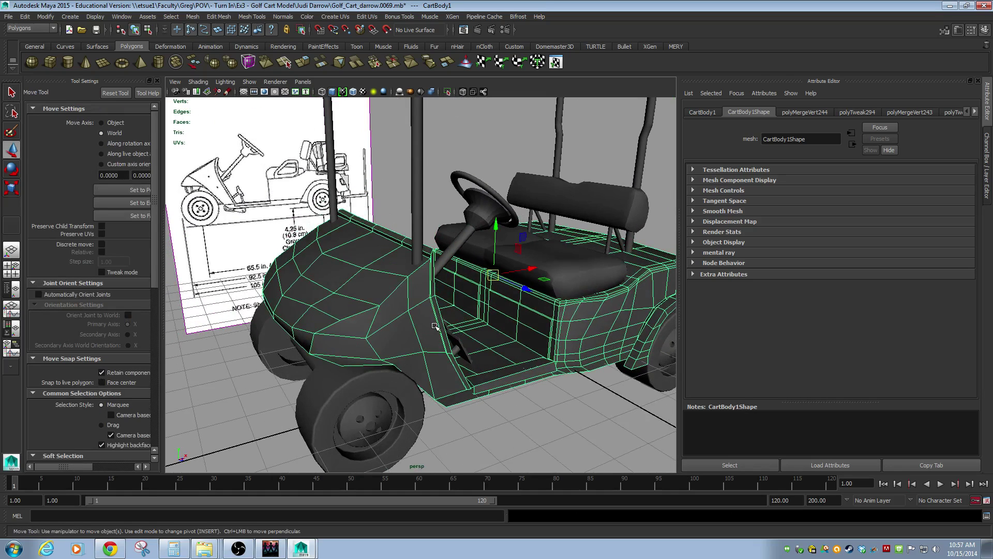
Clear the selection to view the shaded hood from the front, and reselect CartBody1 to examine its edges.
left_click(474, 427)
left_click_drag(497, 440, 466, 309, "alt")
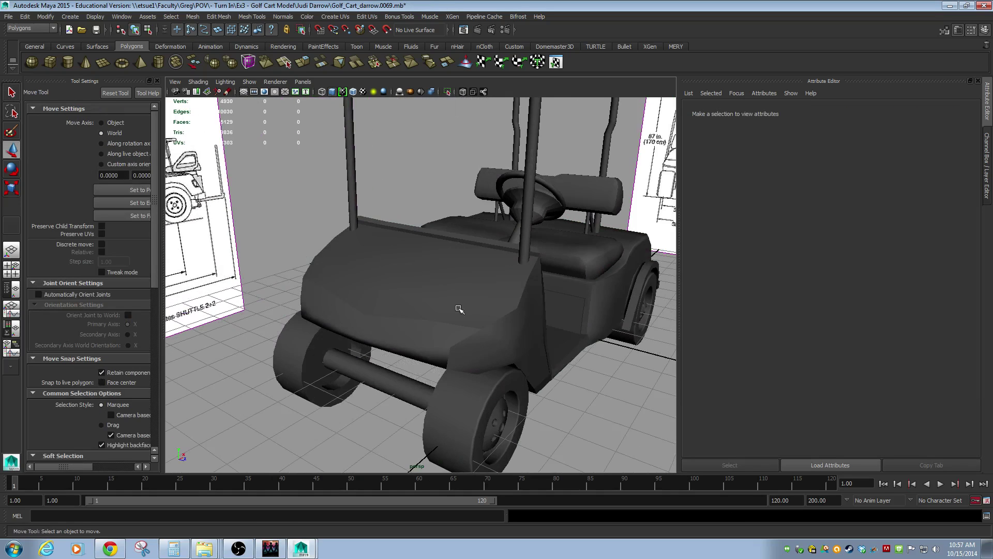
left_click(485, 356)
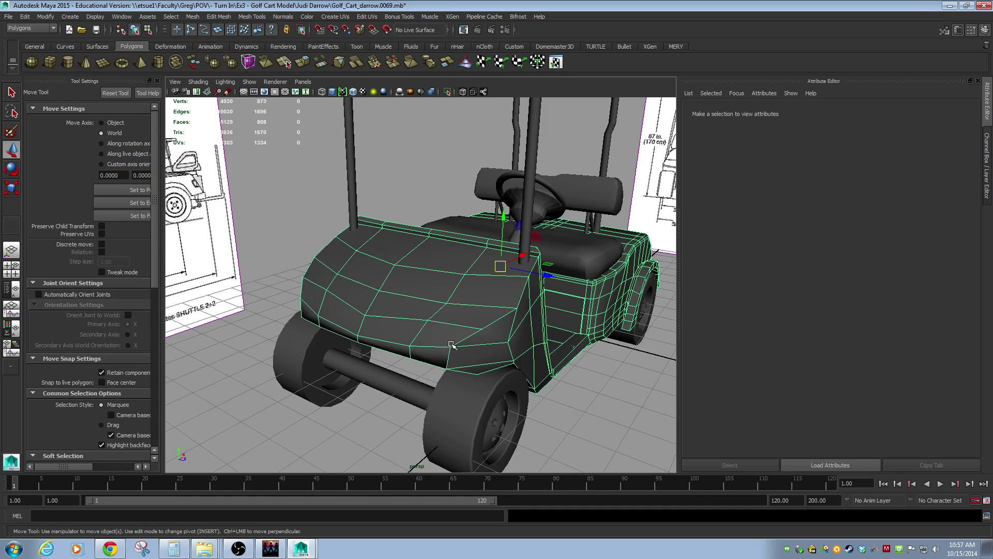
Soften all edges of CartBody1 and check the shading on the hood and the body side.
left_click(283, 16)
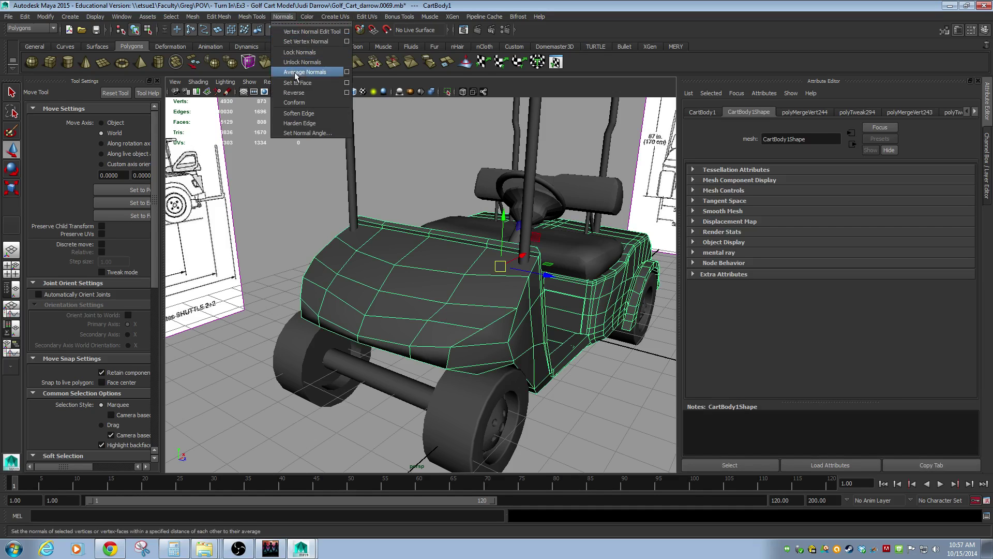
left_click(301, 114)
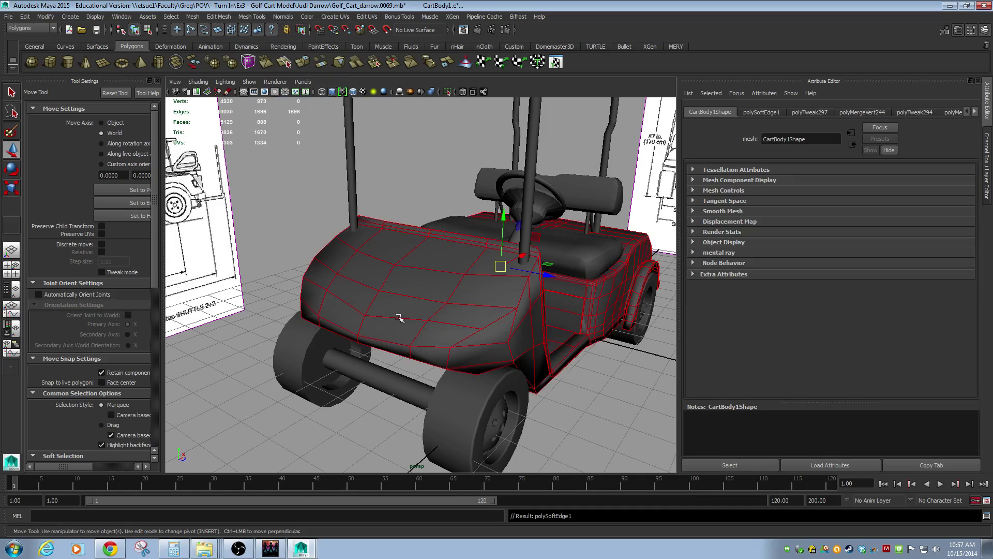
left_click(620, 423)
left_click_drag(609, 422, 459, 381, "alt")
left_click(518, 377)
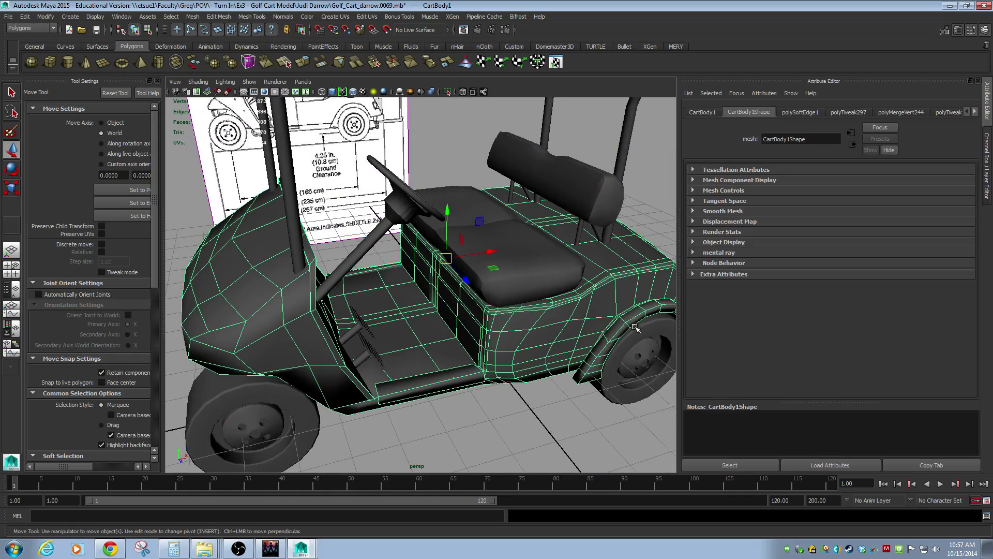
Select the long edges of CartBody1's side sill below the door opening and harden them.
left_click_drag(612, 336, 474, 356, "alt")
right_click_drag(474, 356, 524, 357, "alt")
left_click_drag(577, 317, 475, 327, "alt")
left_click_drag(279, 343, 439, 338, "alt")
middle_click_drag(439, 339, 313, 382, "alt")
right_click_drag(314, 383, 514, 373, "alt")
right_click_drag(365, 310, 377, 284)
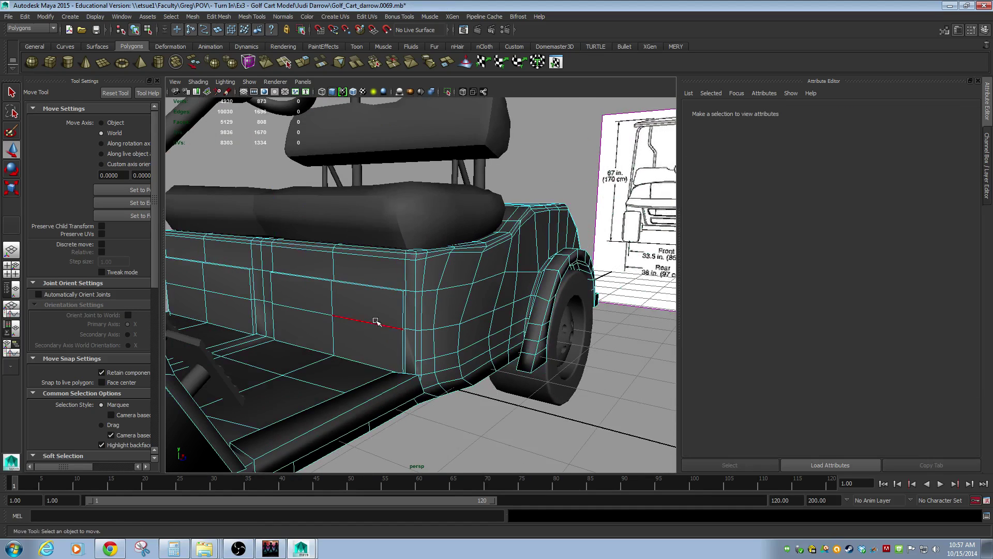
left_click(360, 403)
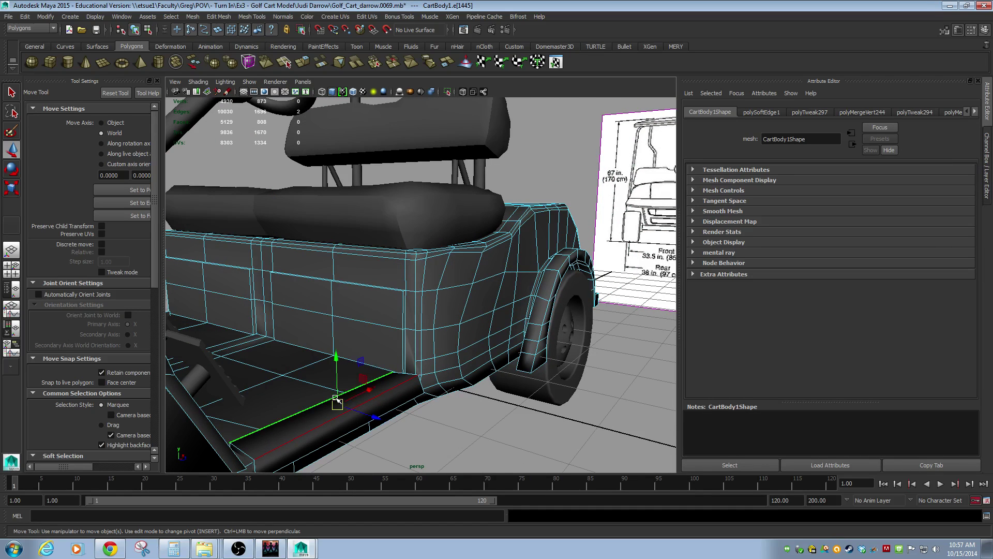
left_click(334, 405)
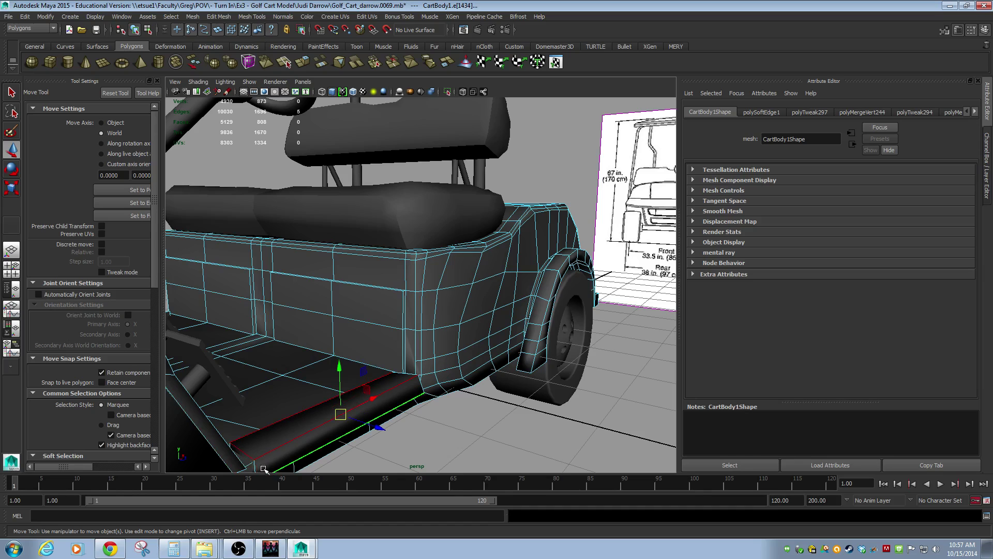
left_click_drag(310, 455, 528, 381, "alt")
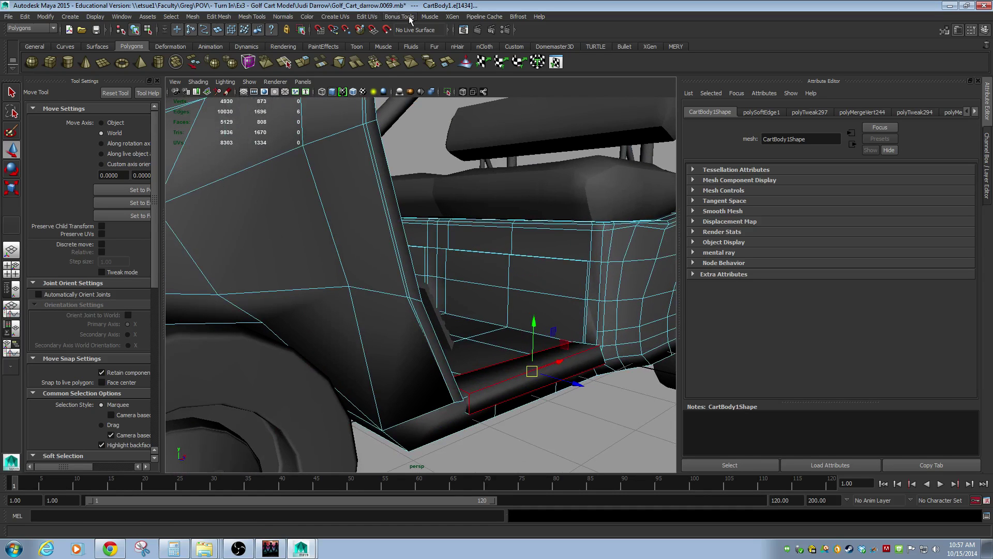
left_click(283, 17)
left_click(305, 111)
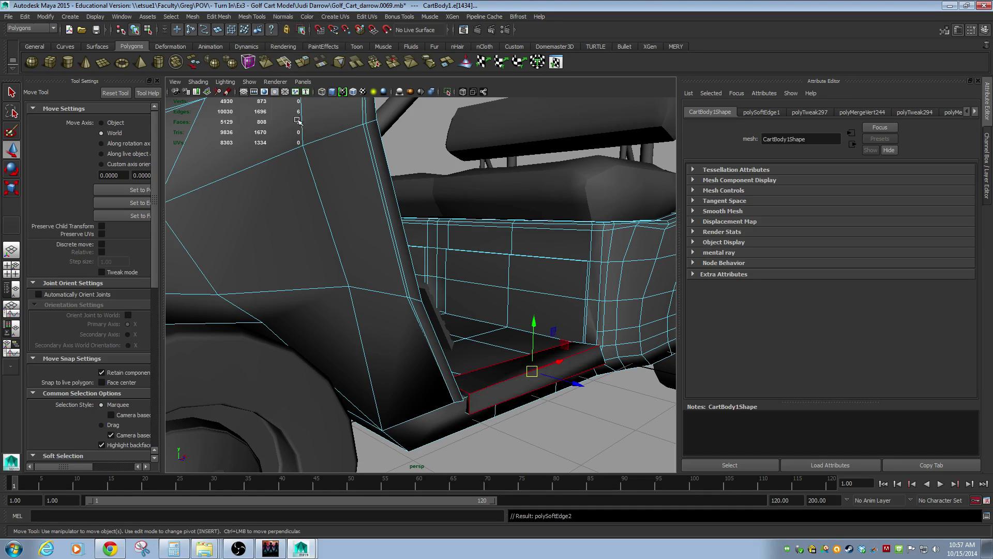
right_click_drag(537, 303, 552, 290)
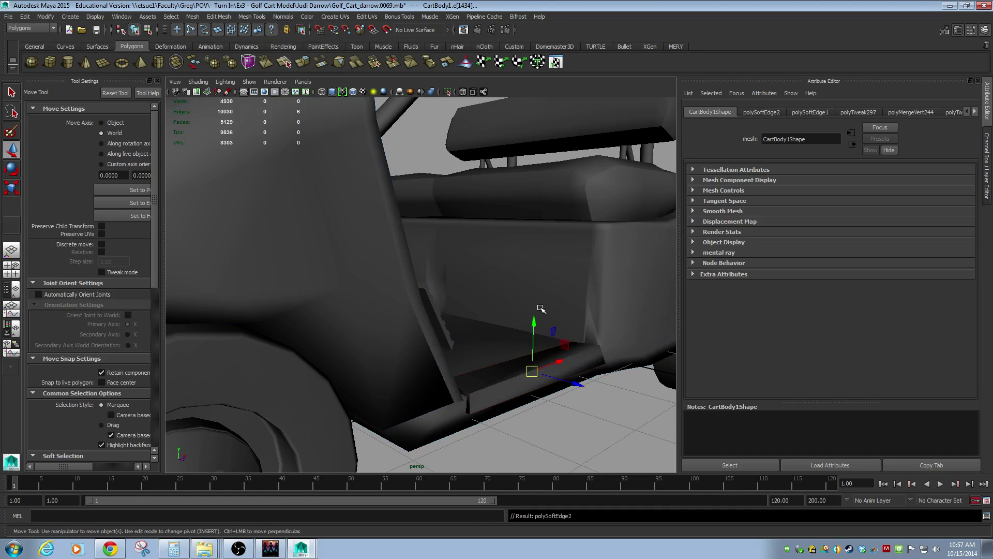
left_click(600, 384)
View the whole cart, and examine how the steering wheel and steering rod are built by selecting each part.
right_click_drag(625, 414, 483, 342, "alt")
mouse_move(483, 343)
left_mouse_down("alt")
mouse_move(467, 362)
mouse_move(475, 350)
left_mouse_up("alt")
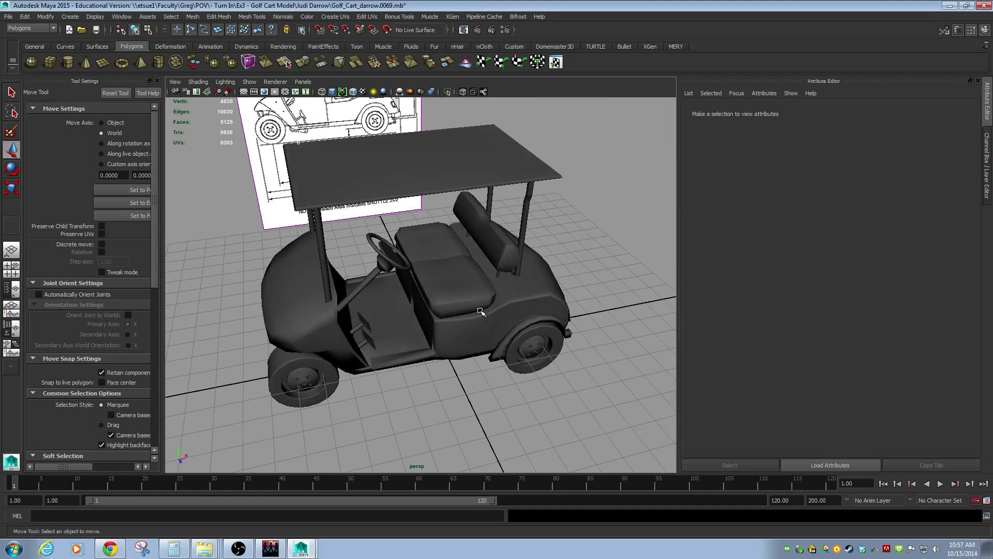
right_click_drag(356, 299, 530, 332, "alt")
left_click_drag(417, 293, 325, 299, "alt")
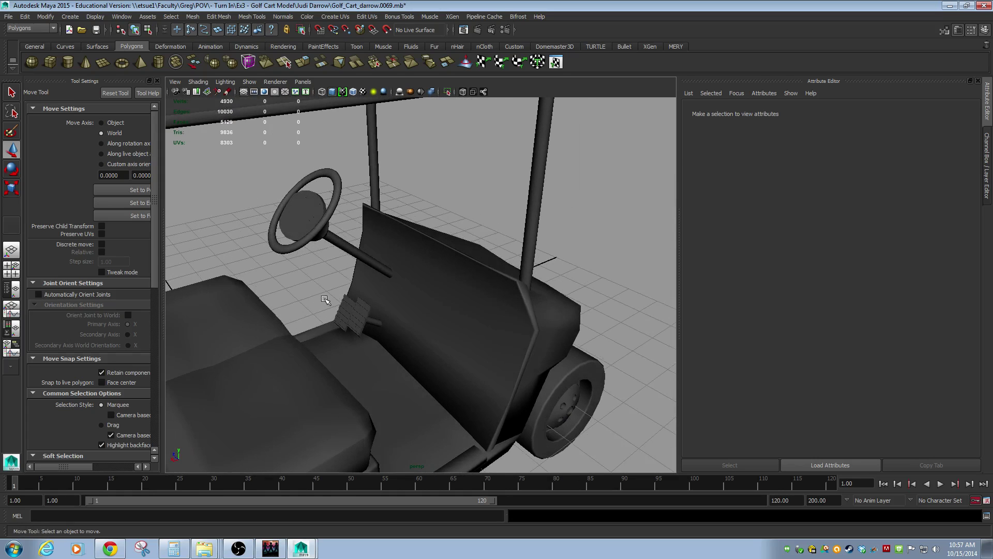
left_click(310, 212)
left_click_drag(310, 211, 284, 213, "alt")
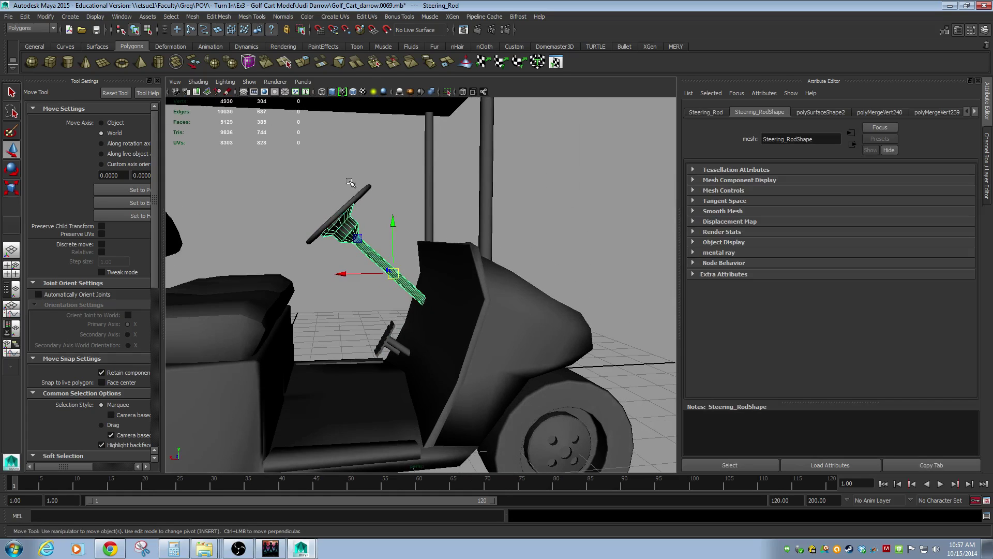
left_click(338, 215)
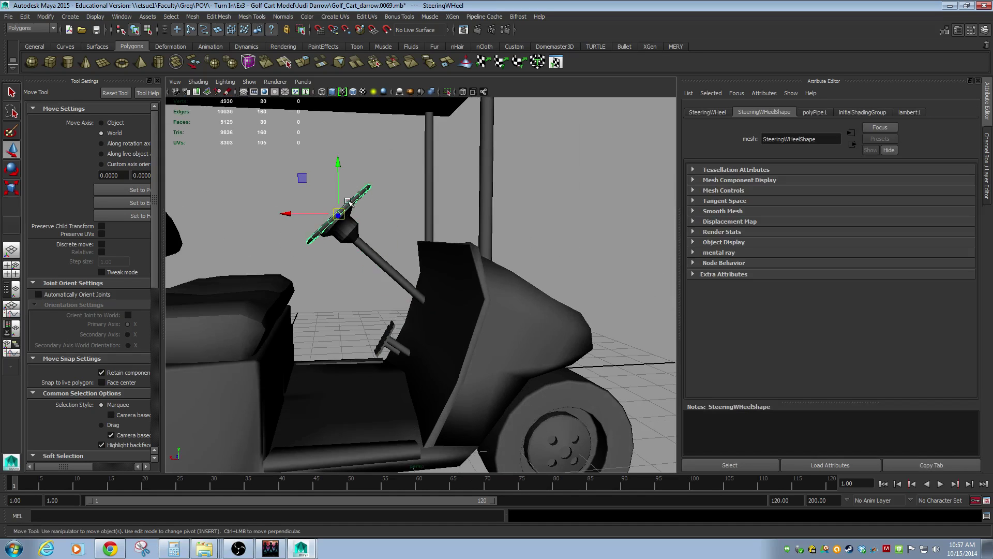
left_click(332, 232)
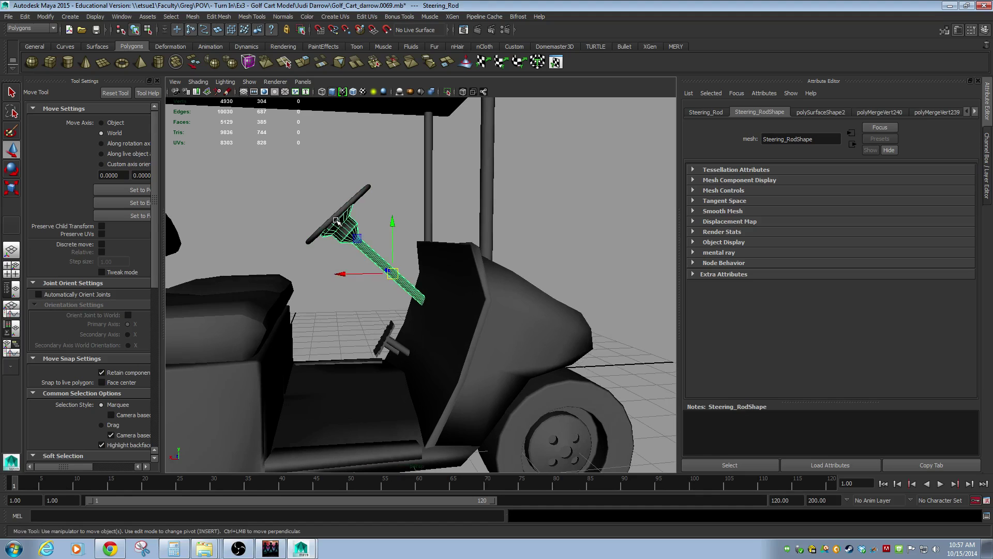
left_click(361, 193)
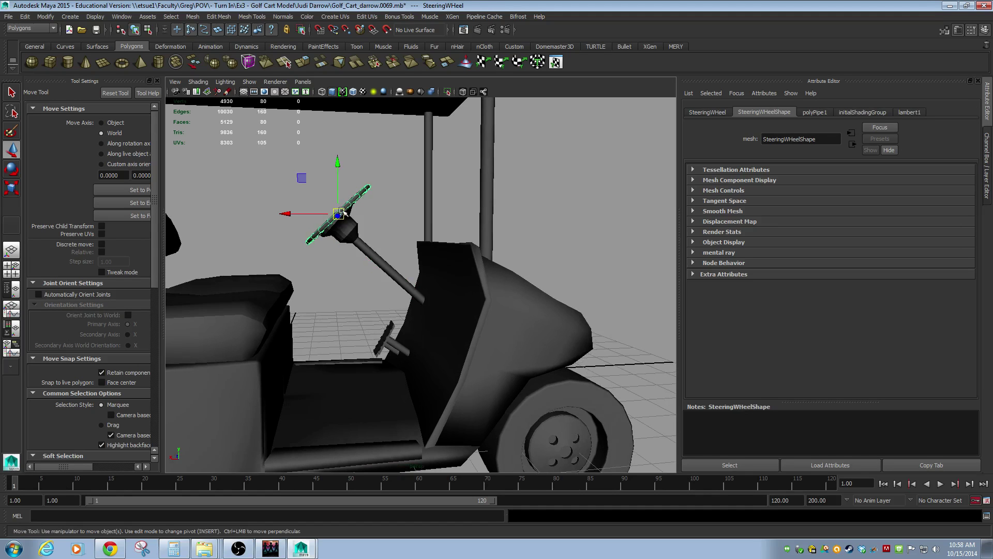
Select the roof and examine its shape and profile from the front corner and the side of the cart.
mouse_move(342, 211)
left_mouse_down("alt")
mouse_move(348, 239)
mouse_move(511, 246)
left_mouse_up("alt")
right_click_drag(511, 246, 442, 279, "alt")
middle_click_drag(443, 280, 374, 277, "alt")
left_click_drag(358, 286, 430, 256, "alt")
left_click(425, 216)
left_click(399, 182)
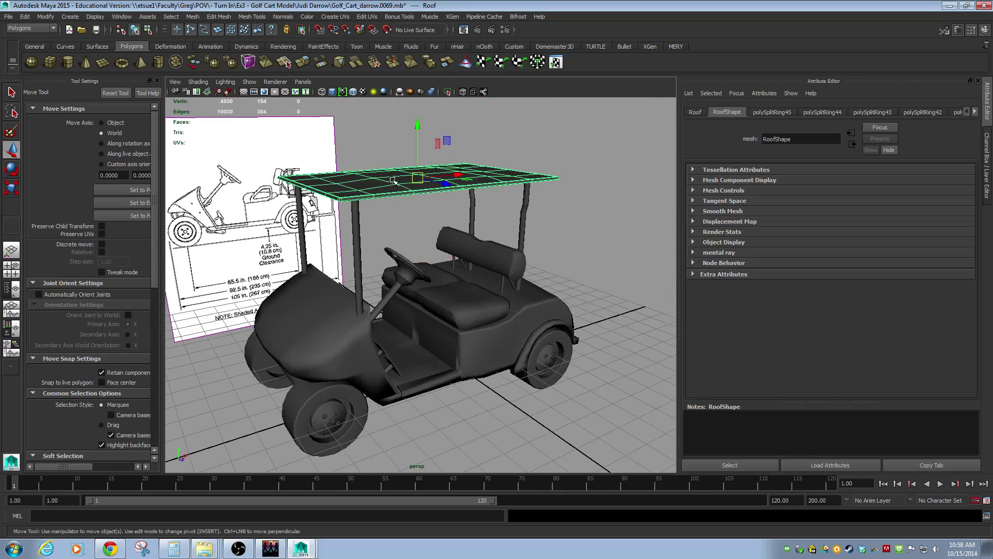
left_click_drag(362, 209, 491, 177, "alt")
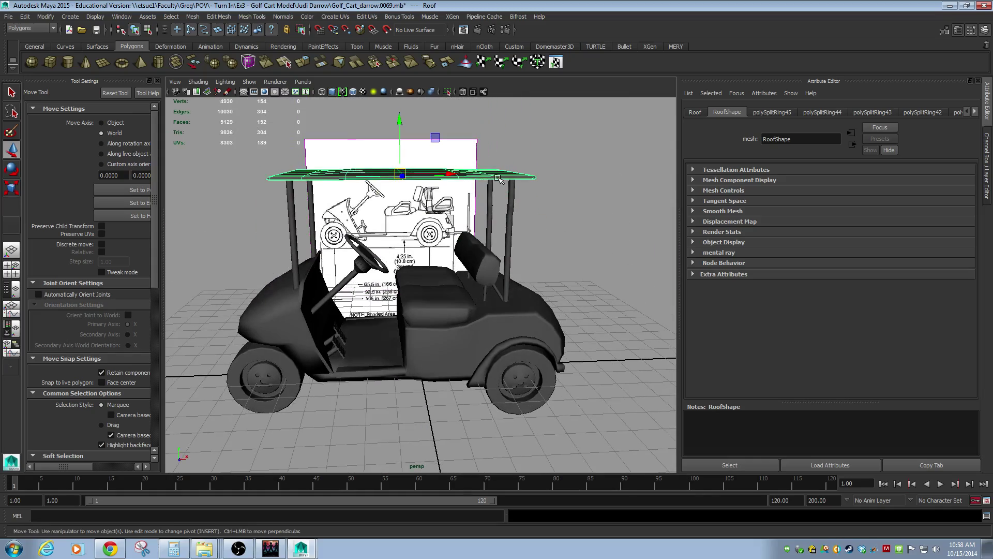
Enable soft selection with a 2.76 falloff radius and push the middle vertices of the roof's front edge forward.
left_click(569, 194)
left_click_drag(569, 194, 411, 346, "alt")
left_click(366, 376)
middle_click_drag(410, 346, 422, 364, "alt")
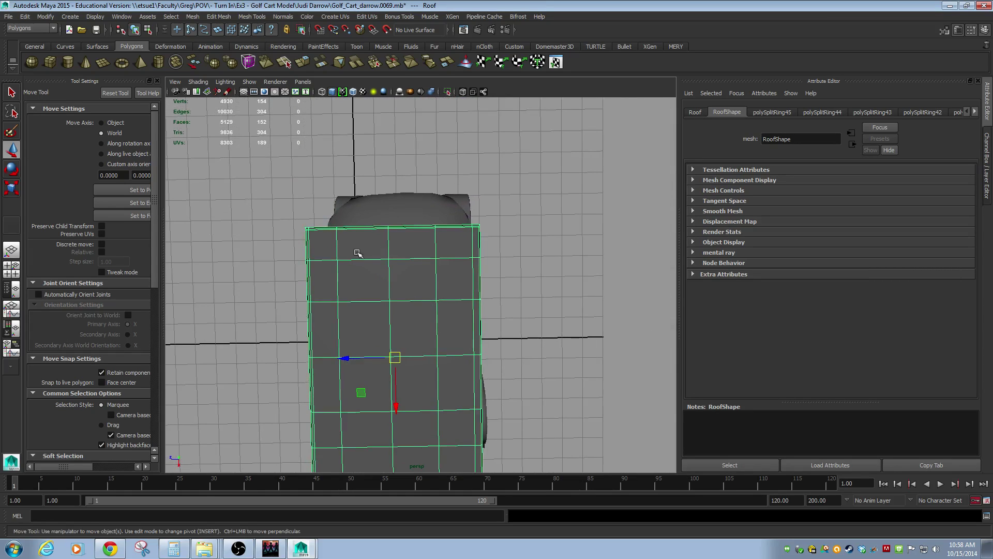
right_click_drag(353, 255, 310, 254)
left_click_drag(362, 205, 408, 246)
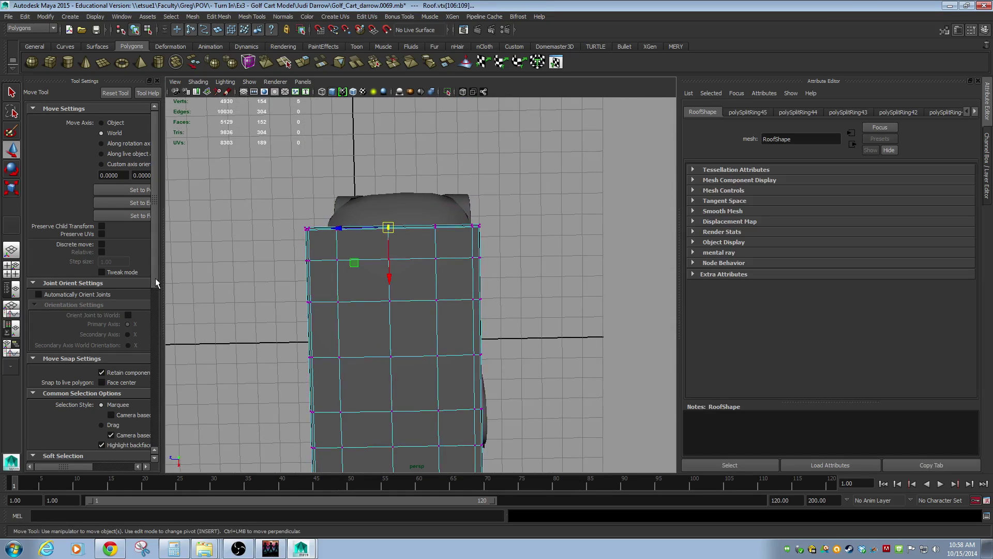
left_click_drag(157, 275, 161, 383)
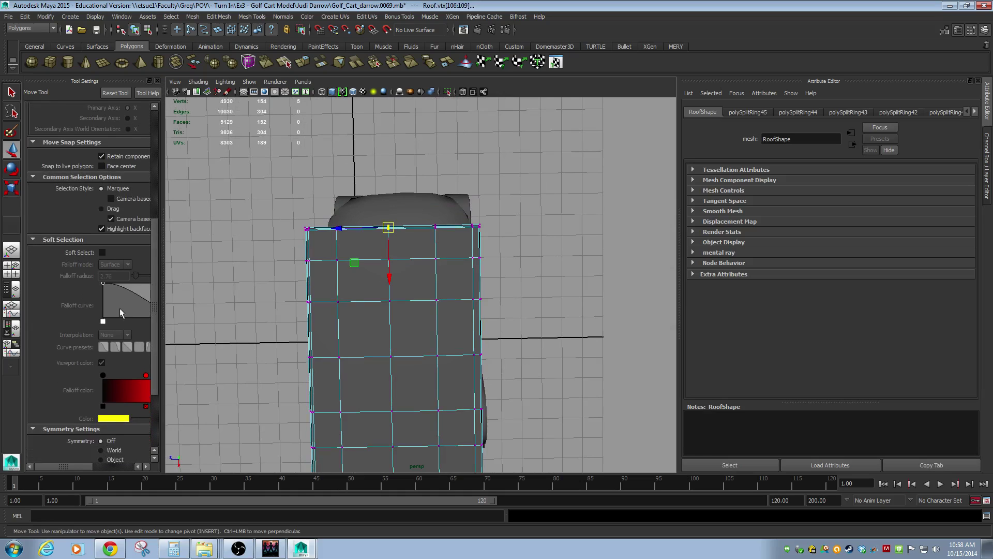
left_click(103, 252)
mouse_move(391, 280)
left_mouse_down()
mouse_move(391, 260)
mouse_move(391, 272)
left_mouse_up()
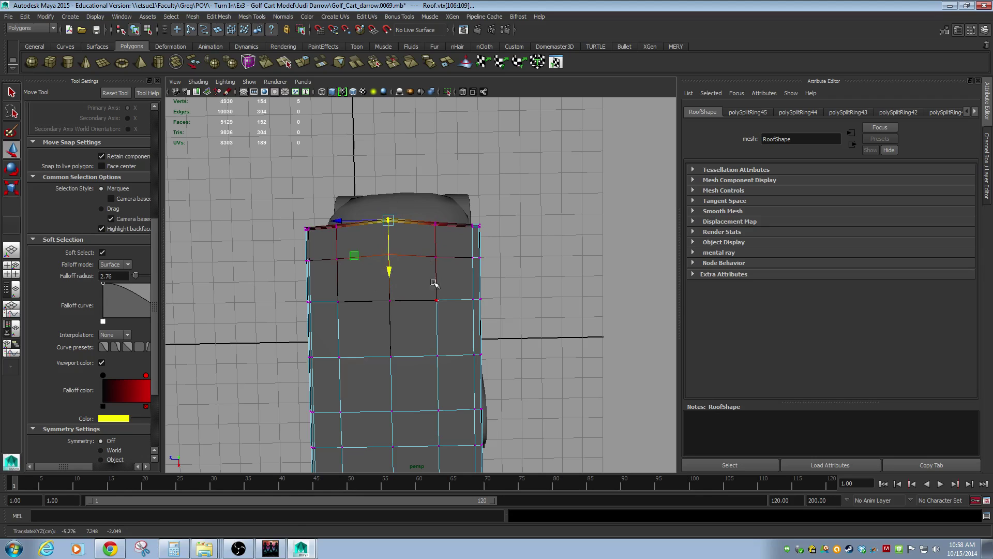
Move the vertices on both sides of the front edge's centre slightly forward to round out the roof's curve.
left_click_drag(334, 206, 341, 236)
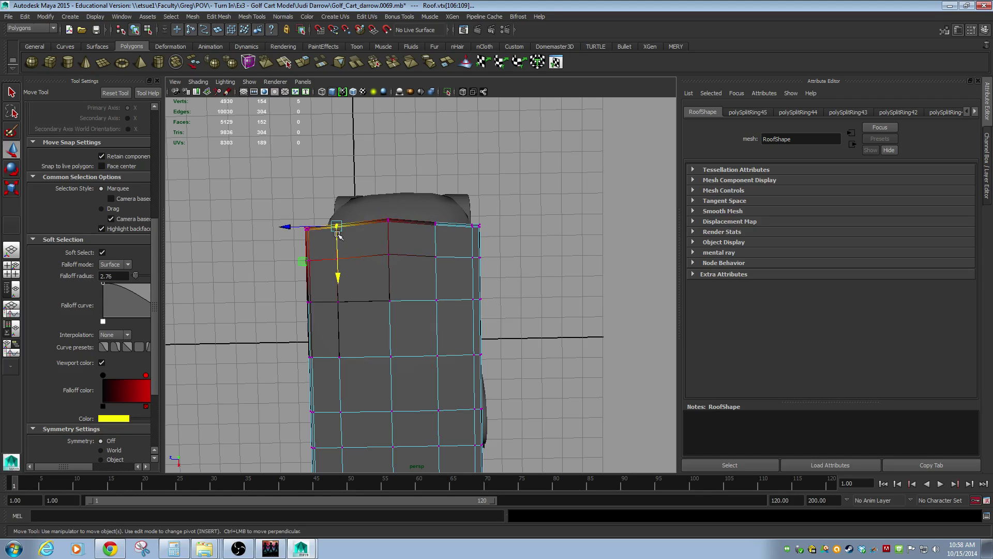
left_click_drag(422, 209, 441, 239, "shift")
left_click_drag(385, 276, 386, 271)
Select the roof's rear-edge vertices, set the soft selection falloff radius to 5.52, and scale them slightly narrower.
left_click_drag(302, 345, 327, 331, "alt")
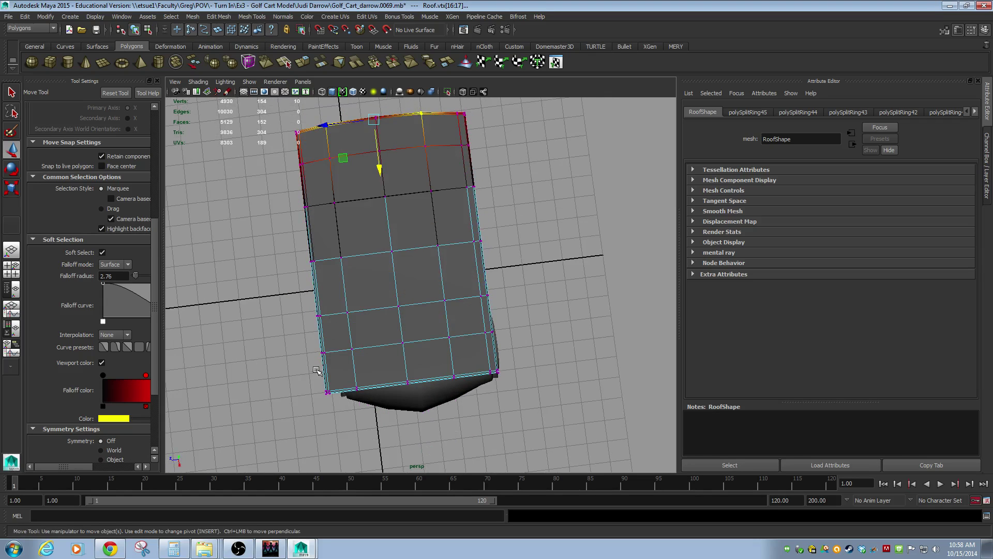
left_click_drag(319, 369, 405, 397, "alt")
left_click_drag(285, 357, 506, 435)
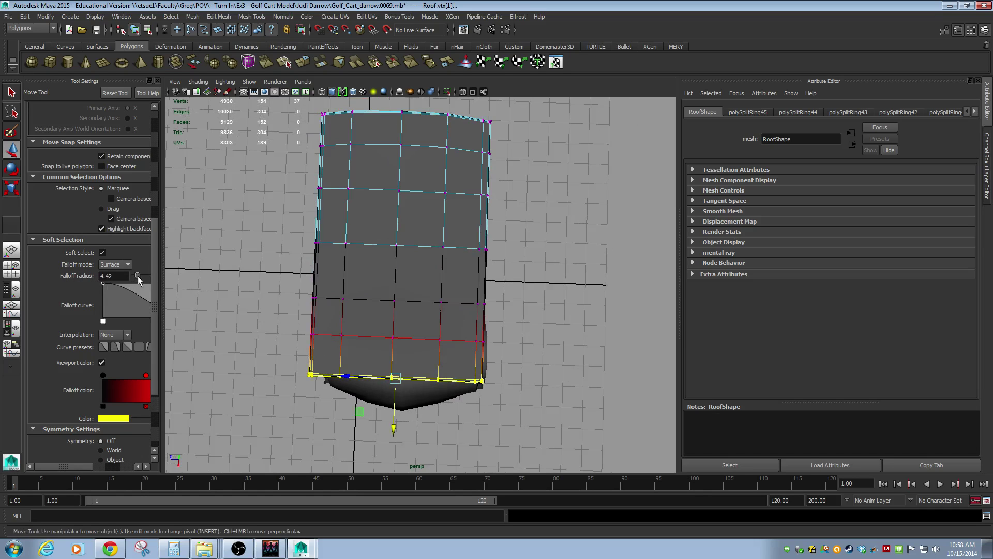
left_click_drag(138, 275, 140, 276)
key("r")
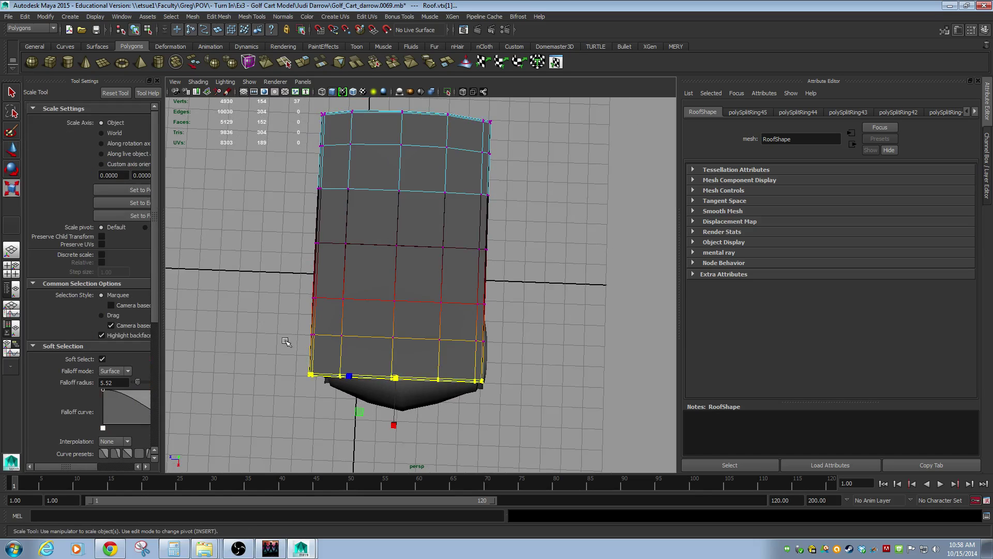
left_click_drag(350, 380, 356, 379)
Raise the roof's middle vertices with soft selection to arch it, and clear the selection to check the shape.
left_click_drag(417, 378, 293, 308, "alt")
left_click_drag(444, 167, 450, 140)
key("w")
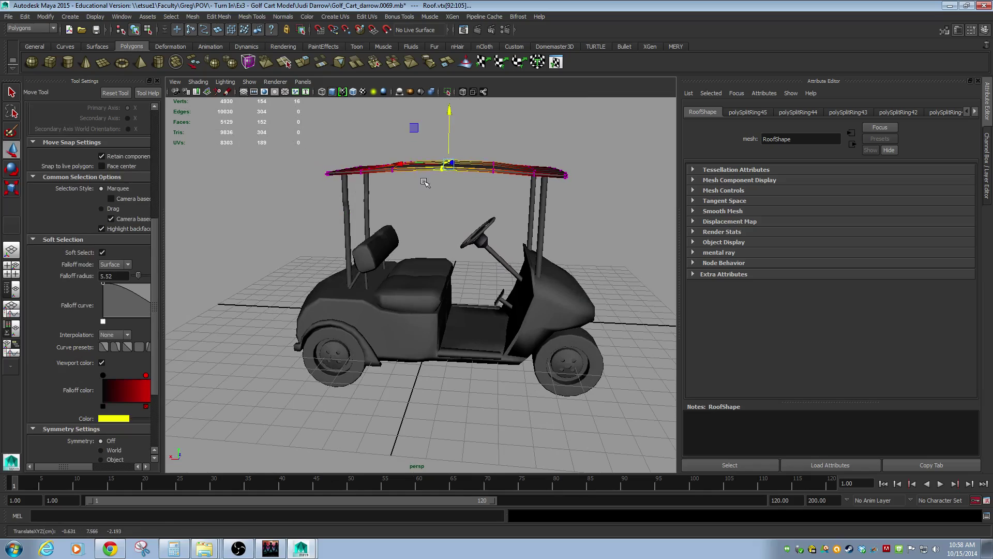
left_click_drag(417, 188, 505, 201, "alt")
left_click(570, 168)
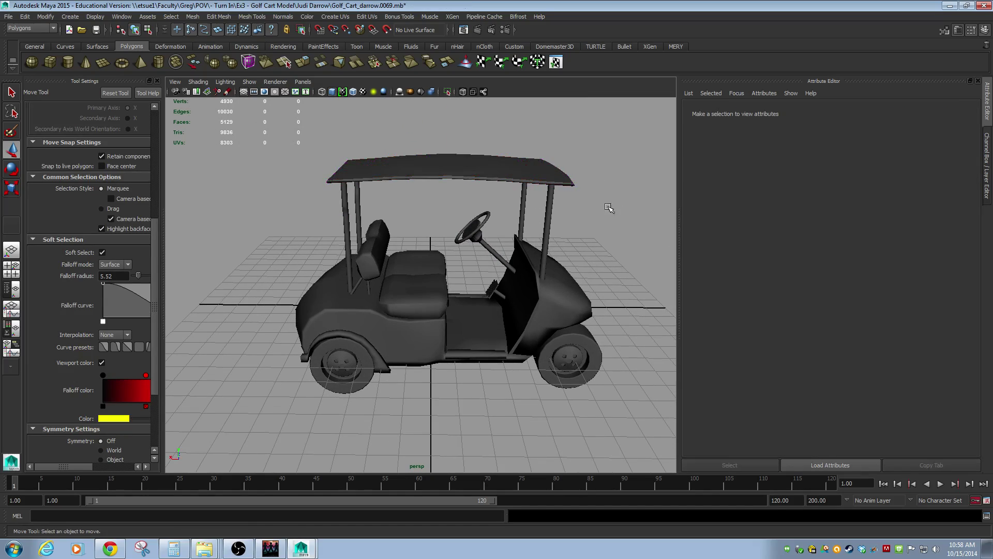
Select CartBody1 and examine the edge layout of its rear end up close.
left_click_drag(608, 218, 422, 195, "alt")
left_click(412, 204)
left_click(382, 382)
left_click_drag(417, 234, 421, 322, "alt")
right_click_drag(421, 322, 636, 352, "alt")
mouse_move(378, 340)
left_mouse_down("alt")
mouse_move(355, 370)
mouse_move(368, 325)
left_mouse_up("alt")
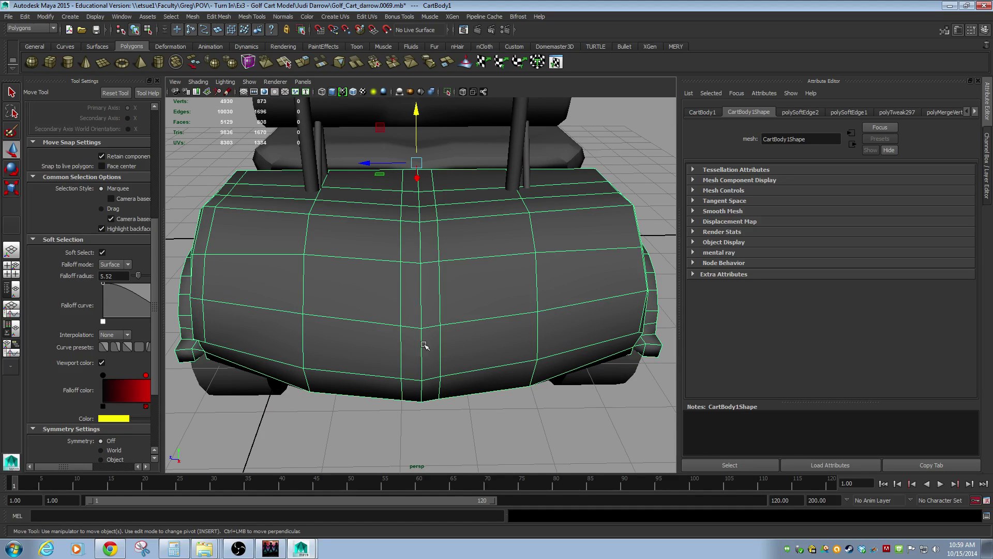
Turn off soft selection and scale the two edge loops beside the rear body's centreline farther apart.
right_click_drag(413, 296, 435, 333)
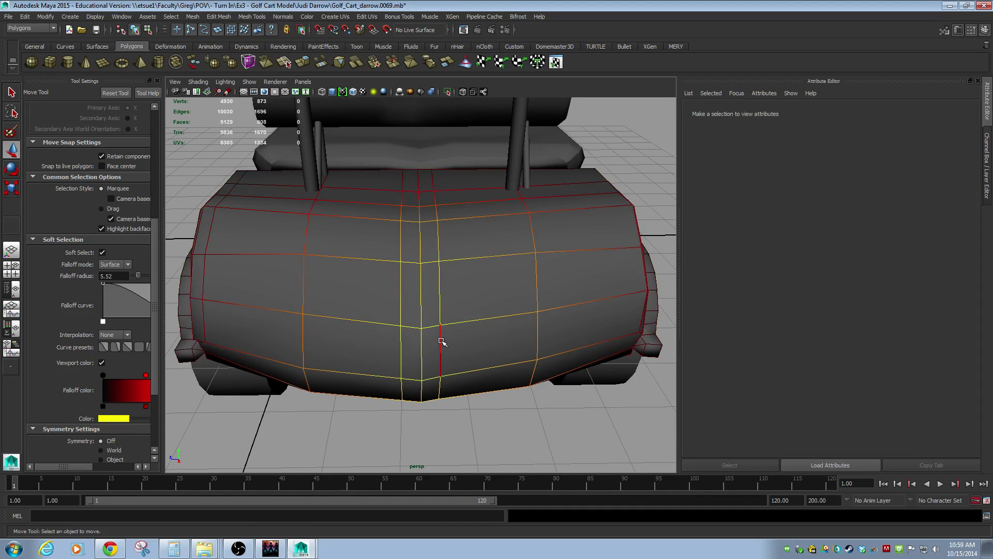
left_click(441, 342)
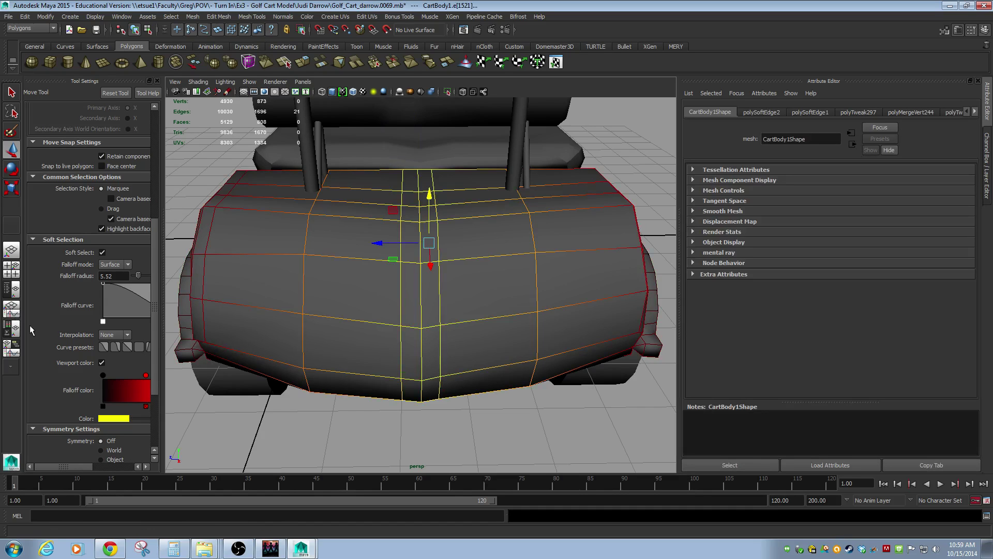
left_click(102, 253)
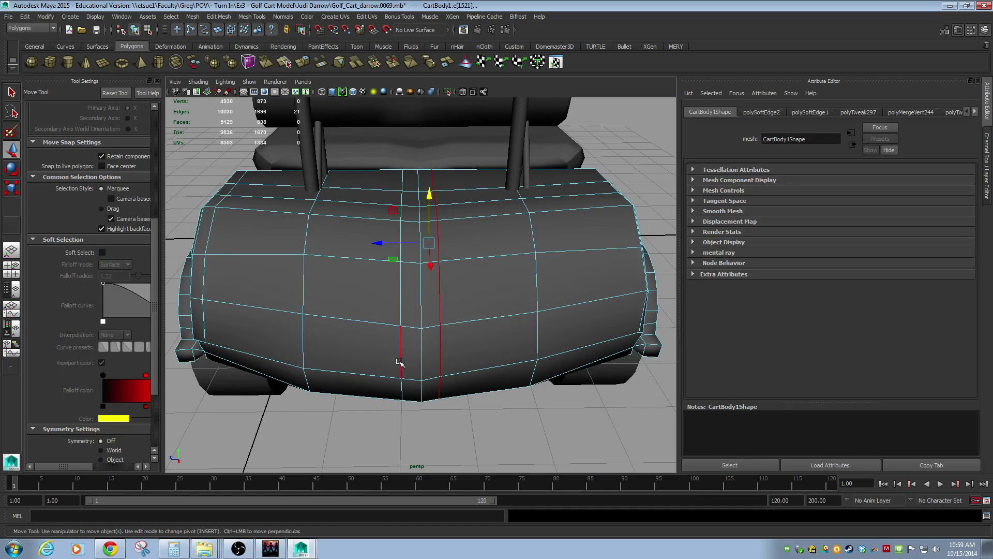
right_click_drag(524, 372, 316, 324, "alt")
left_click_drag(214, 313, 352, 326, "alt")
scroll(409, 337, "up", 5)
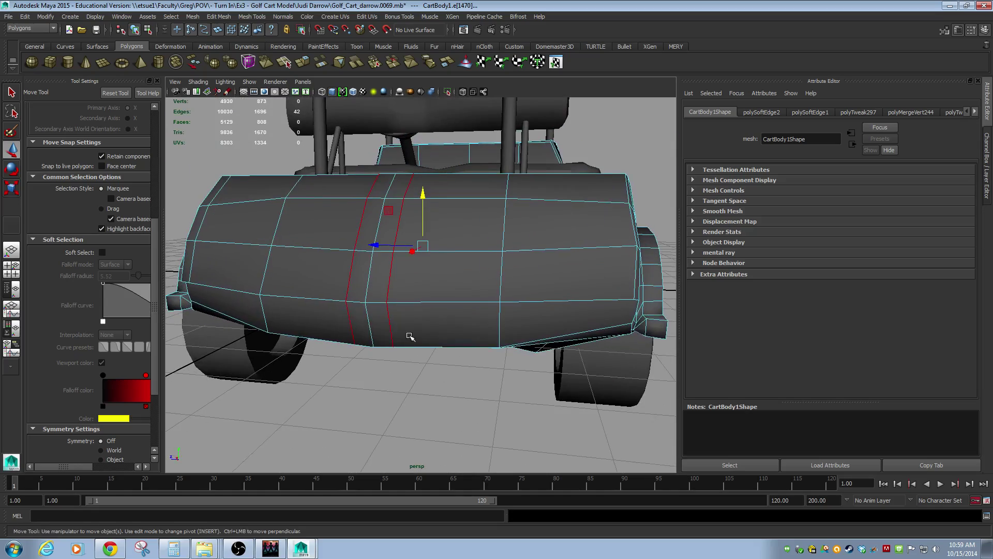
key("r")
left_click_drag(377, 246, 330, 243)
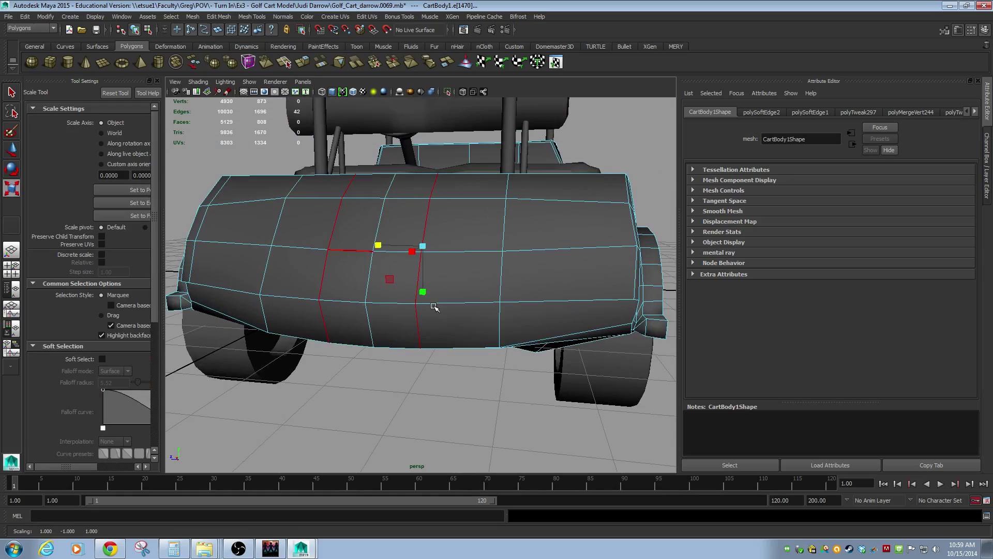
Select the two outer edge loops on the rear body of CartBody1 and scale them farther apart.
left_click_drag(434, 307, 400, 356, "alt")
left_click(266, 244)
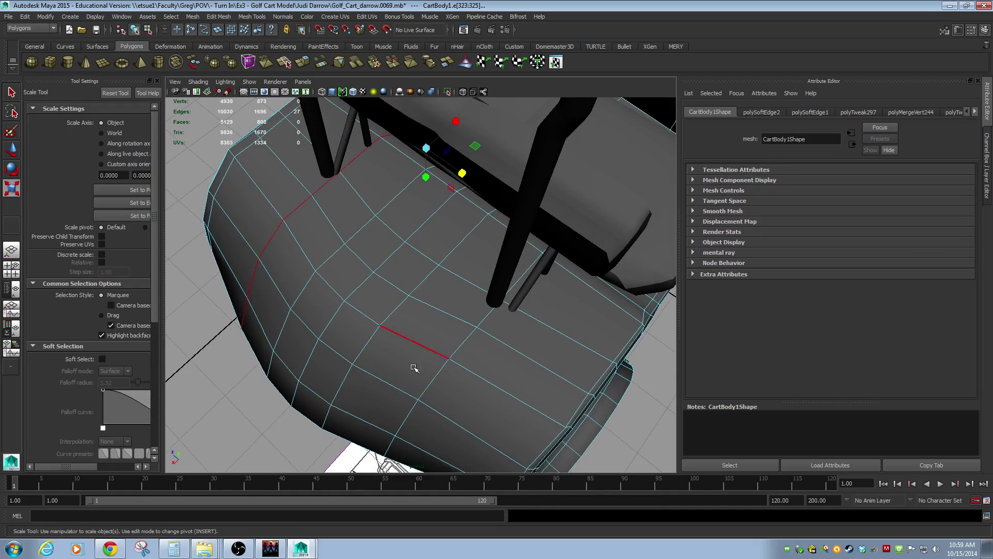
left_click_drag(486, 381, 423, 268, "alt")
scroll(423, 268, "up", 5)
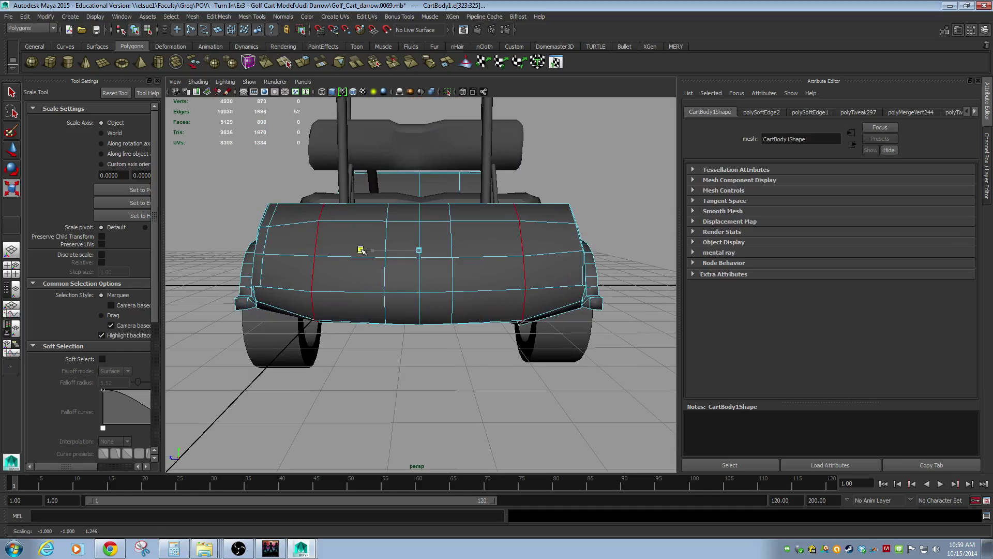
left_click_drag(365, 247, 395, 285, "alt")
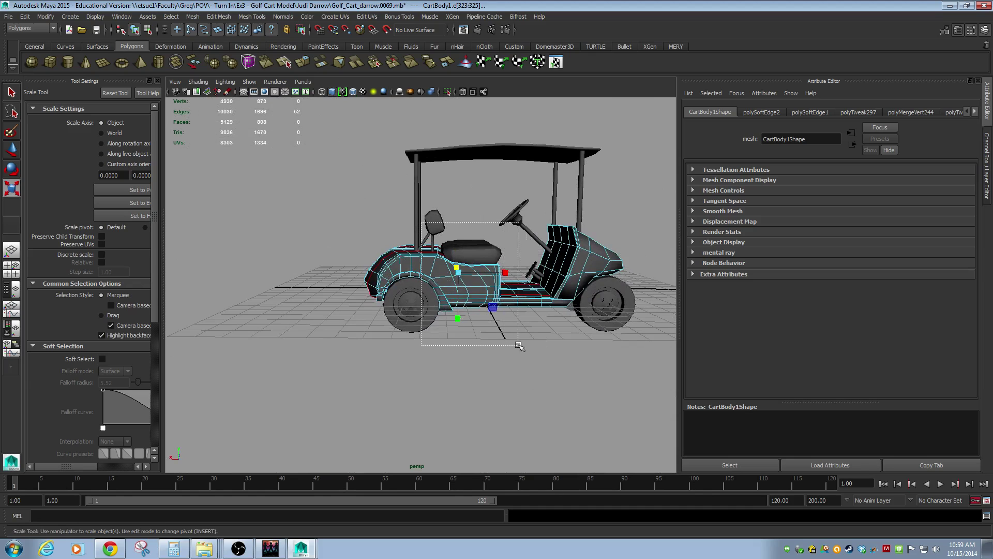
Deselect the forward portions of the outer edge loops, keeping only the rear-end edges selected for the Move tool.
left_click_drag(336, 298, 399, 334, "alt")
right_click_drag(399, 334, 483, 333, "alt")
key("w")
left_click_drag(346, 275, 502, 297)
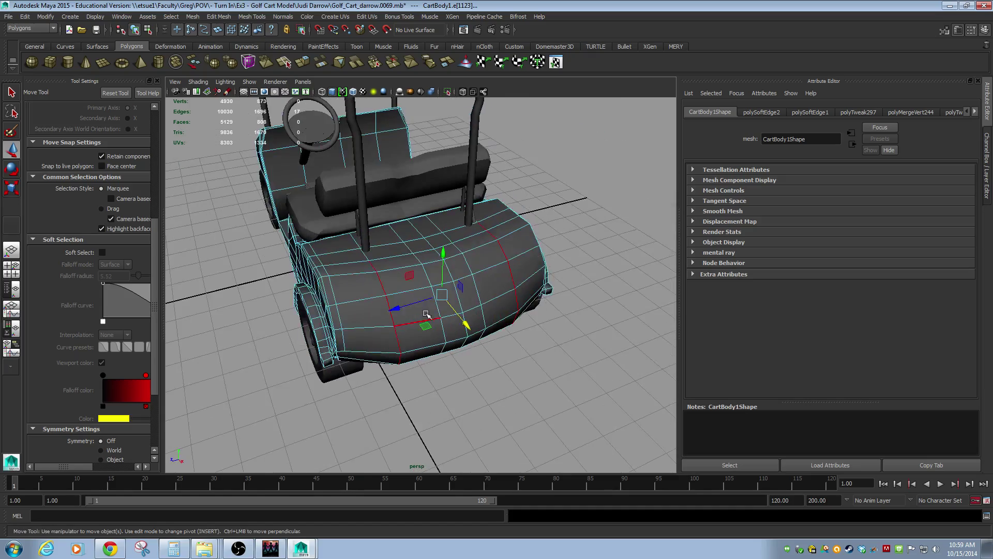
Preview CartBody1 smoothed and examine the seat base front and the underside of the body.
left_click_drag(418, 309, 258, 295, "alt")
right_click_drag(259, 294, 407, 329, "alt")
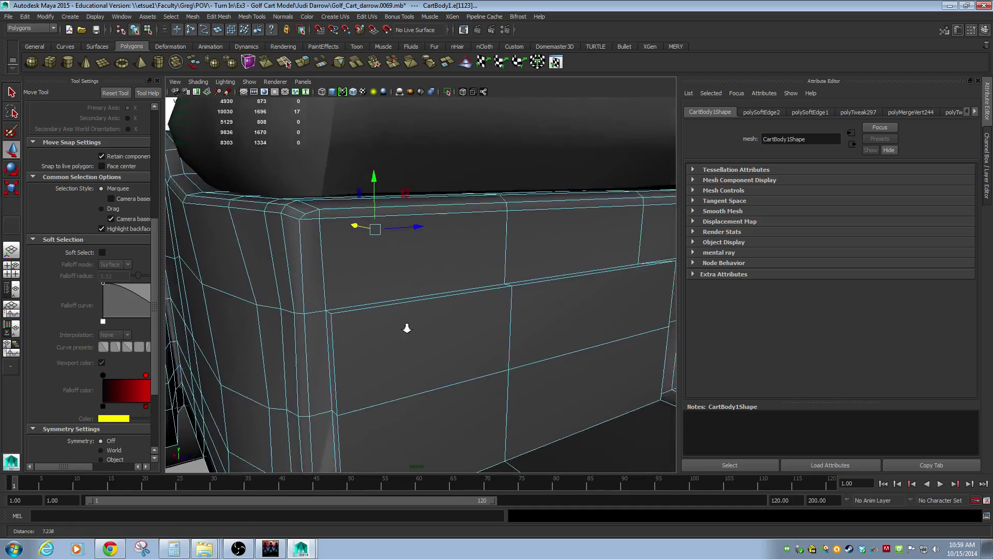
left_click_drag(407, 328, 391, 404, "alt")
key("3")
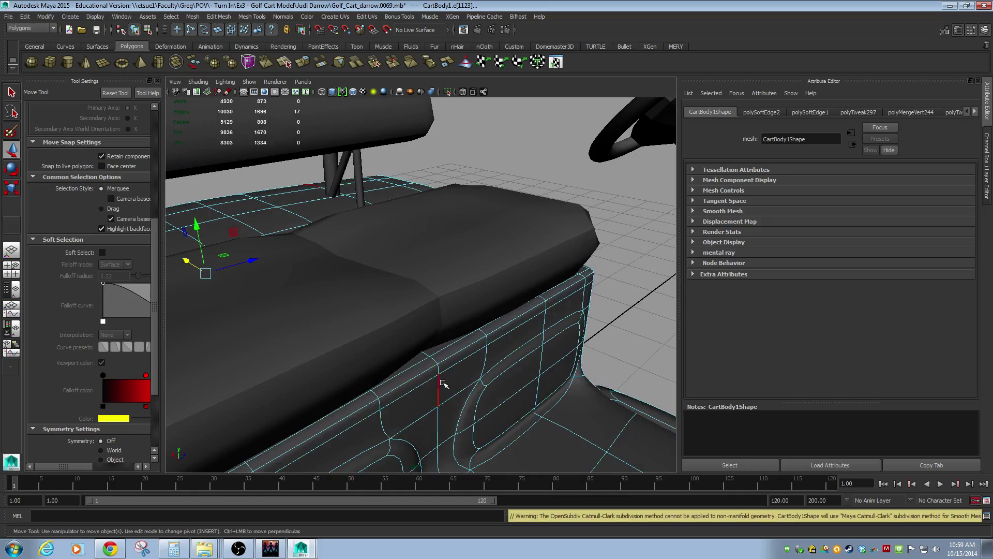
right_click_drag(514, 435, 346, 420, "alt")
left_click_drag(347, 421, 399, 386, "alt")
scroll(401, 384, "up", 10)
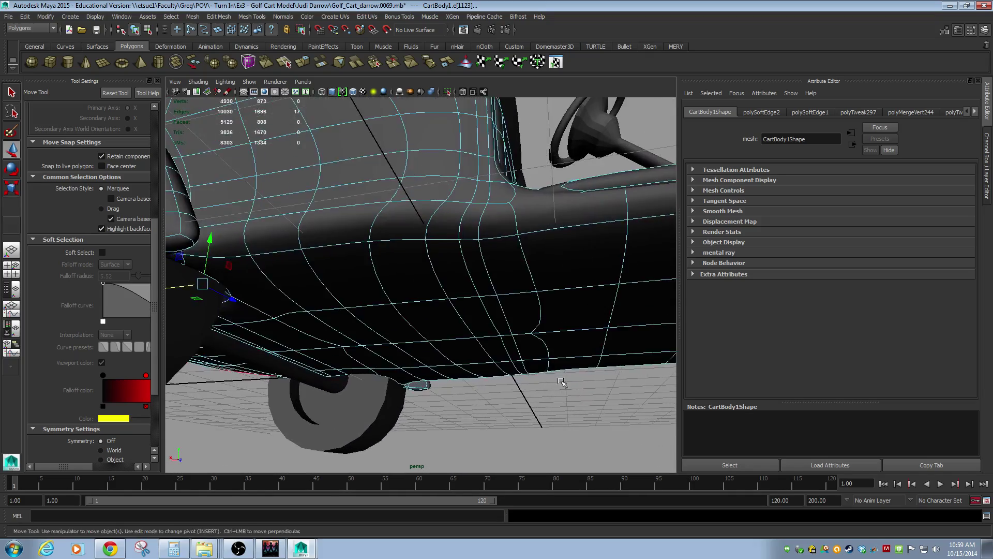
Select an edge on the lower side of the body and compare the smoothed and unsmoothed edge flow there.
left_click(375, 334)
left_click_drag(374, 335, 377, 348, "alt")
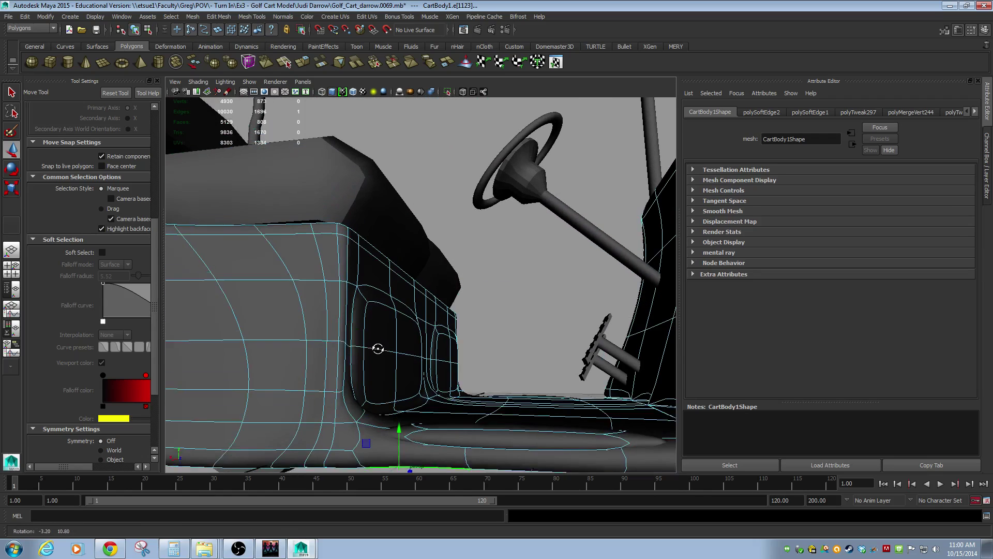
mouse_move(377, 348)
middle_mouse_down("alt")
mouse_move(390, 384)
mouse_move(381, 354)
middle_mouse_up("alt")
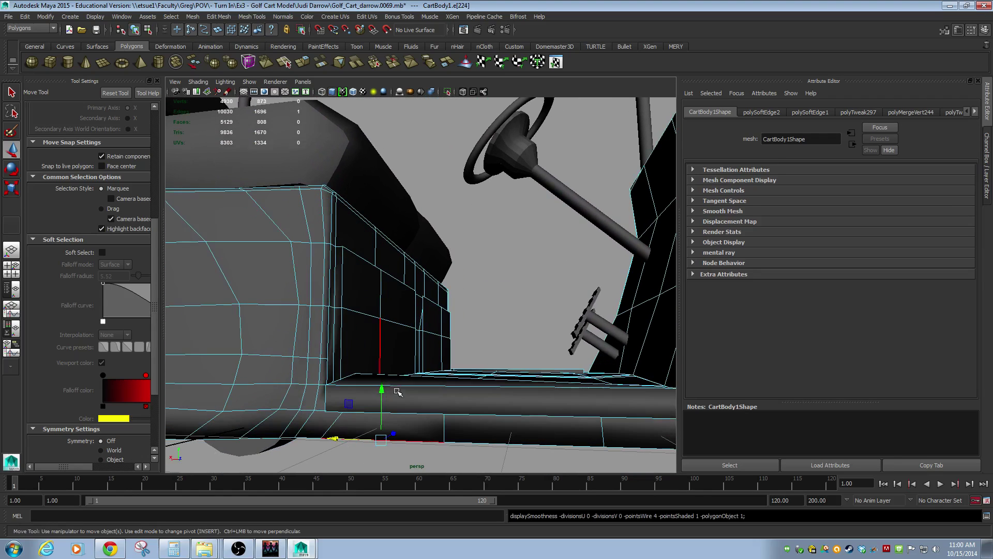
left_click_drag(397, 393, 376, 407, "alt")
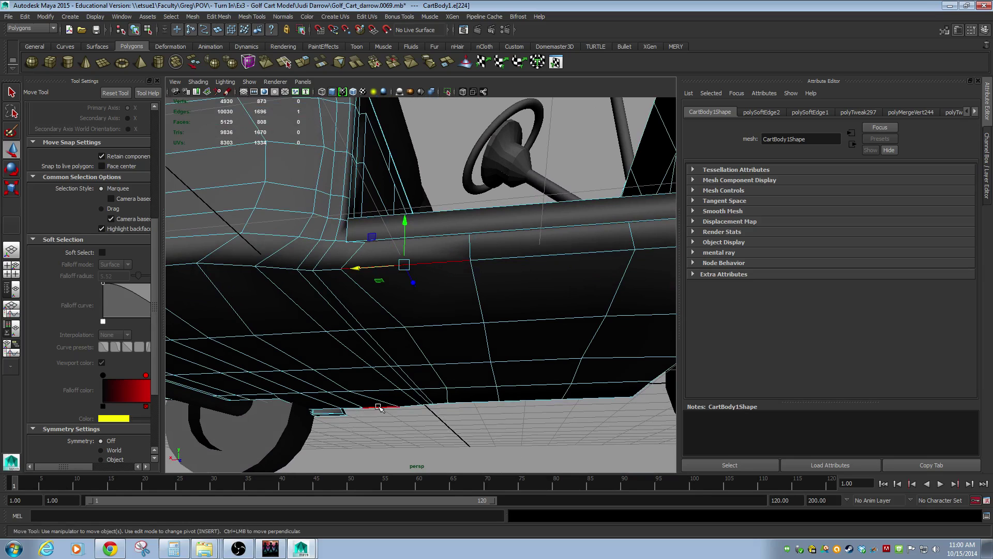
key("1")
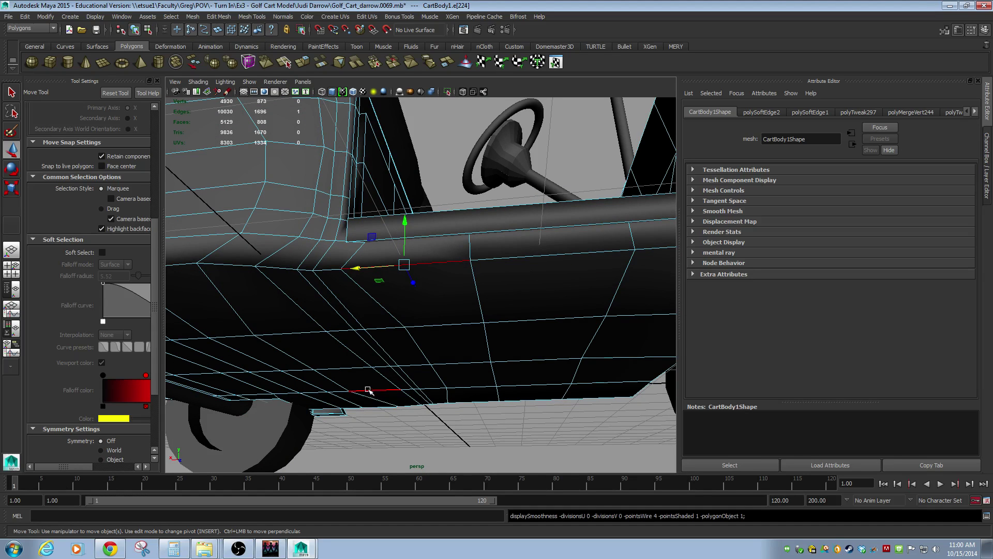
Select faces on the side sill and examine the smoothed topology where the sill meets the seat base and front floor.
mouse_move(382, 284)
left_mouse_down("alt")
mouse_move(386, 303)
mouse_move(366, 294)
left_mouse_up("alt")
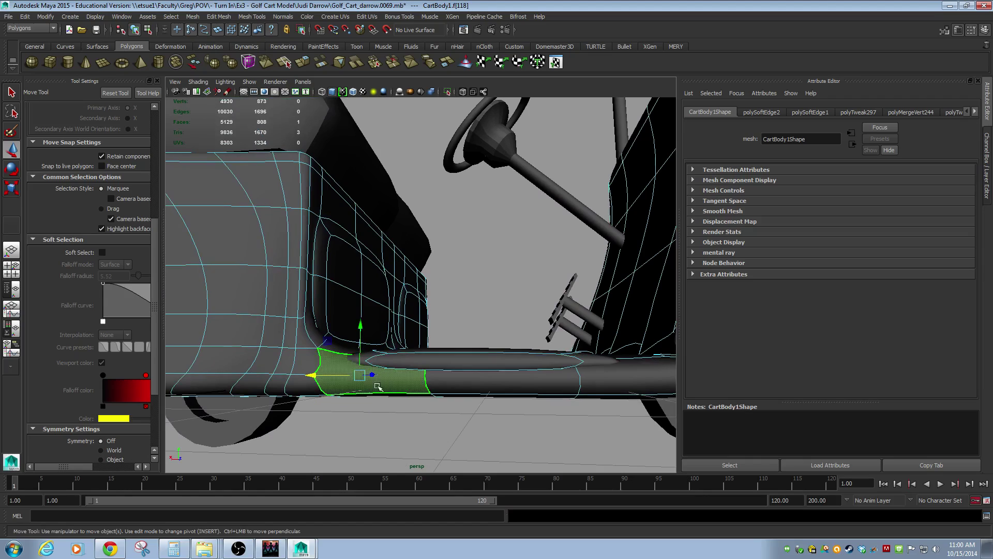
left_click_drag(377, 387, 353, 384, "alt")
left_click_drag(531, 349, 487, 349, "alt")
left_click(626, 312)
left_click_drag(609, 317, 555, 428, "alt")
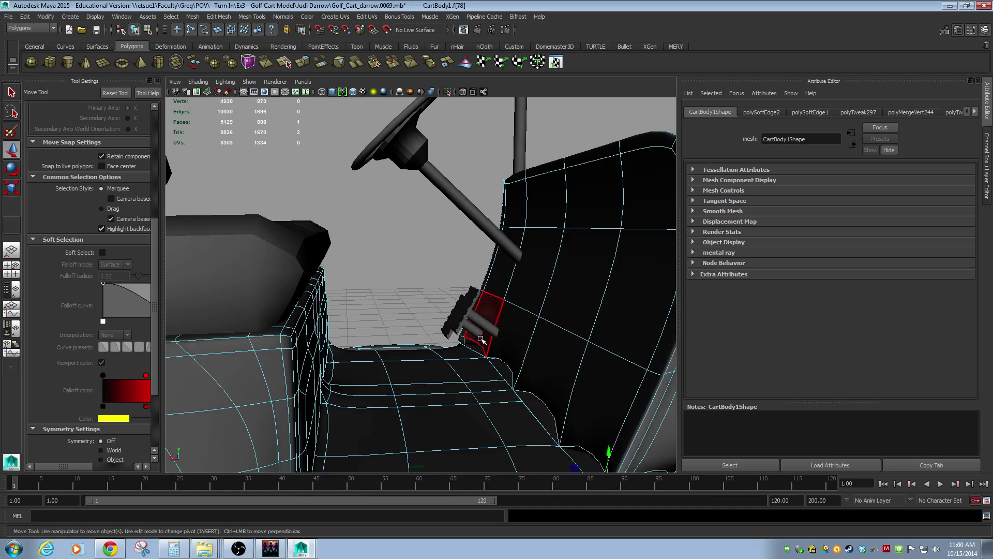
right_click_drag(573, 436, 488, 384, "alt")
Return CartBody1 to unsmoothed display in object mode, and close Maya without saving the changes.
key("1")
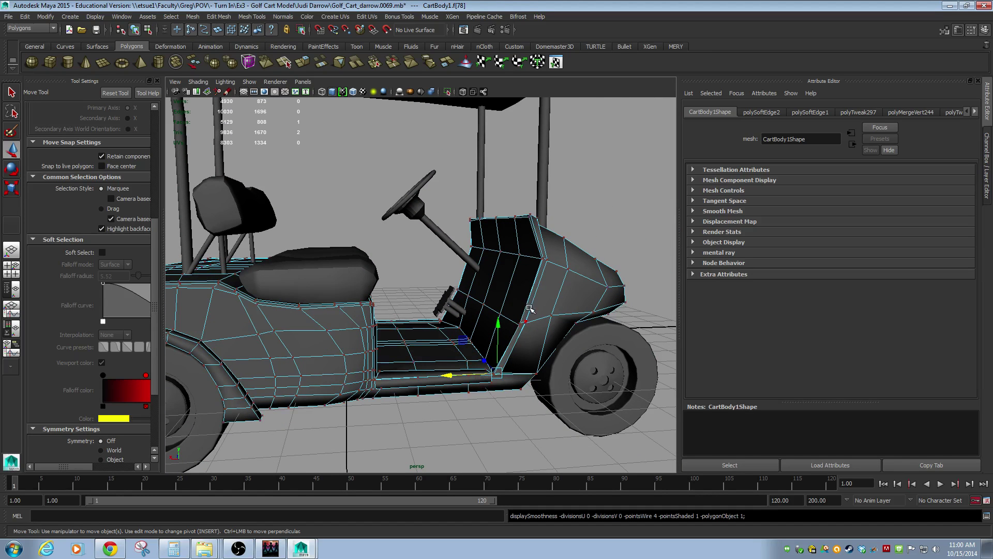
key("F8")
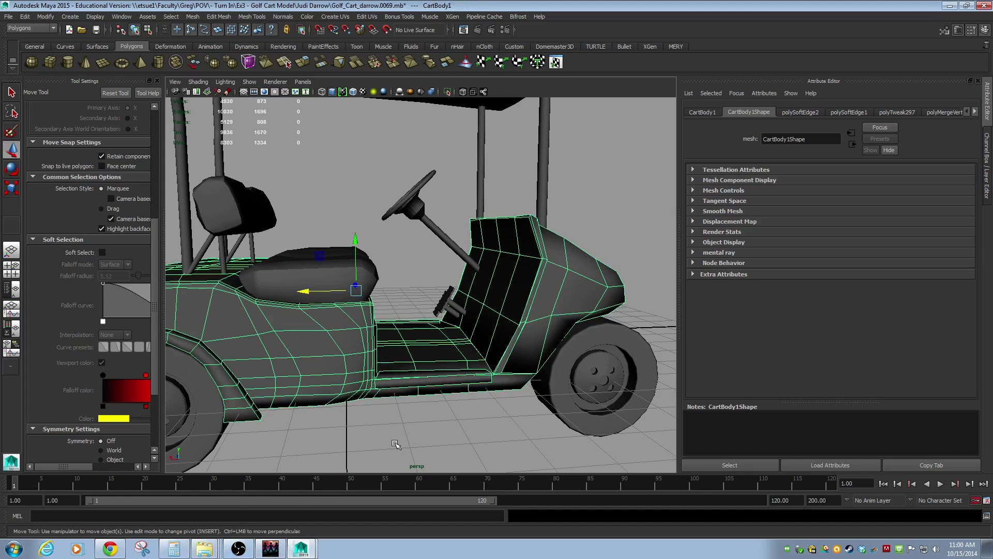
left_click(983, 6)
left_click(501, 277)
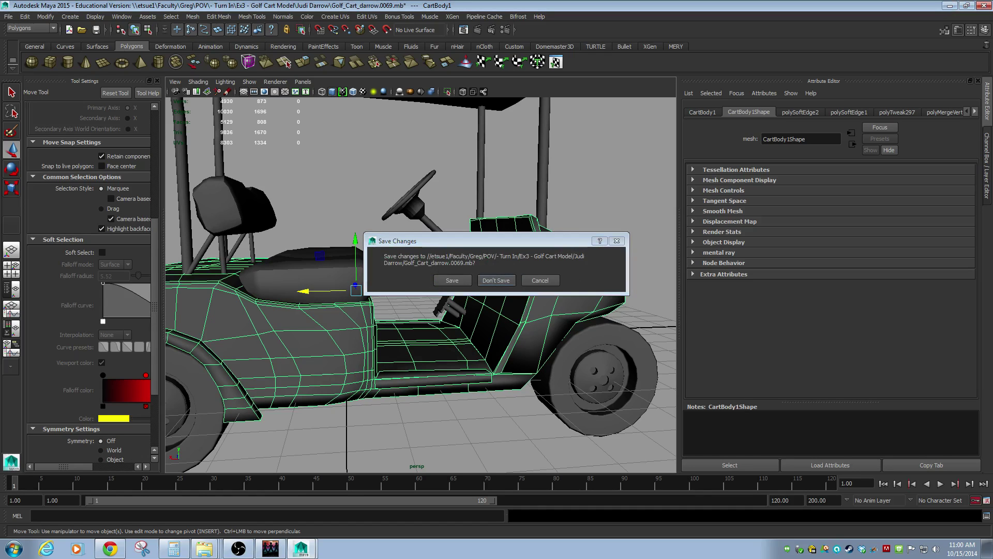